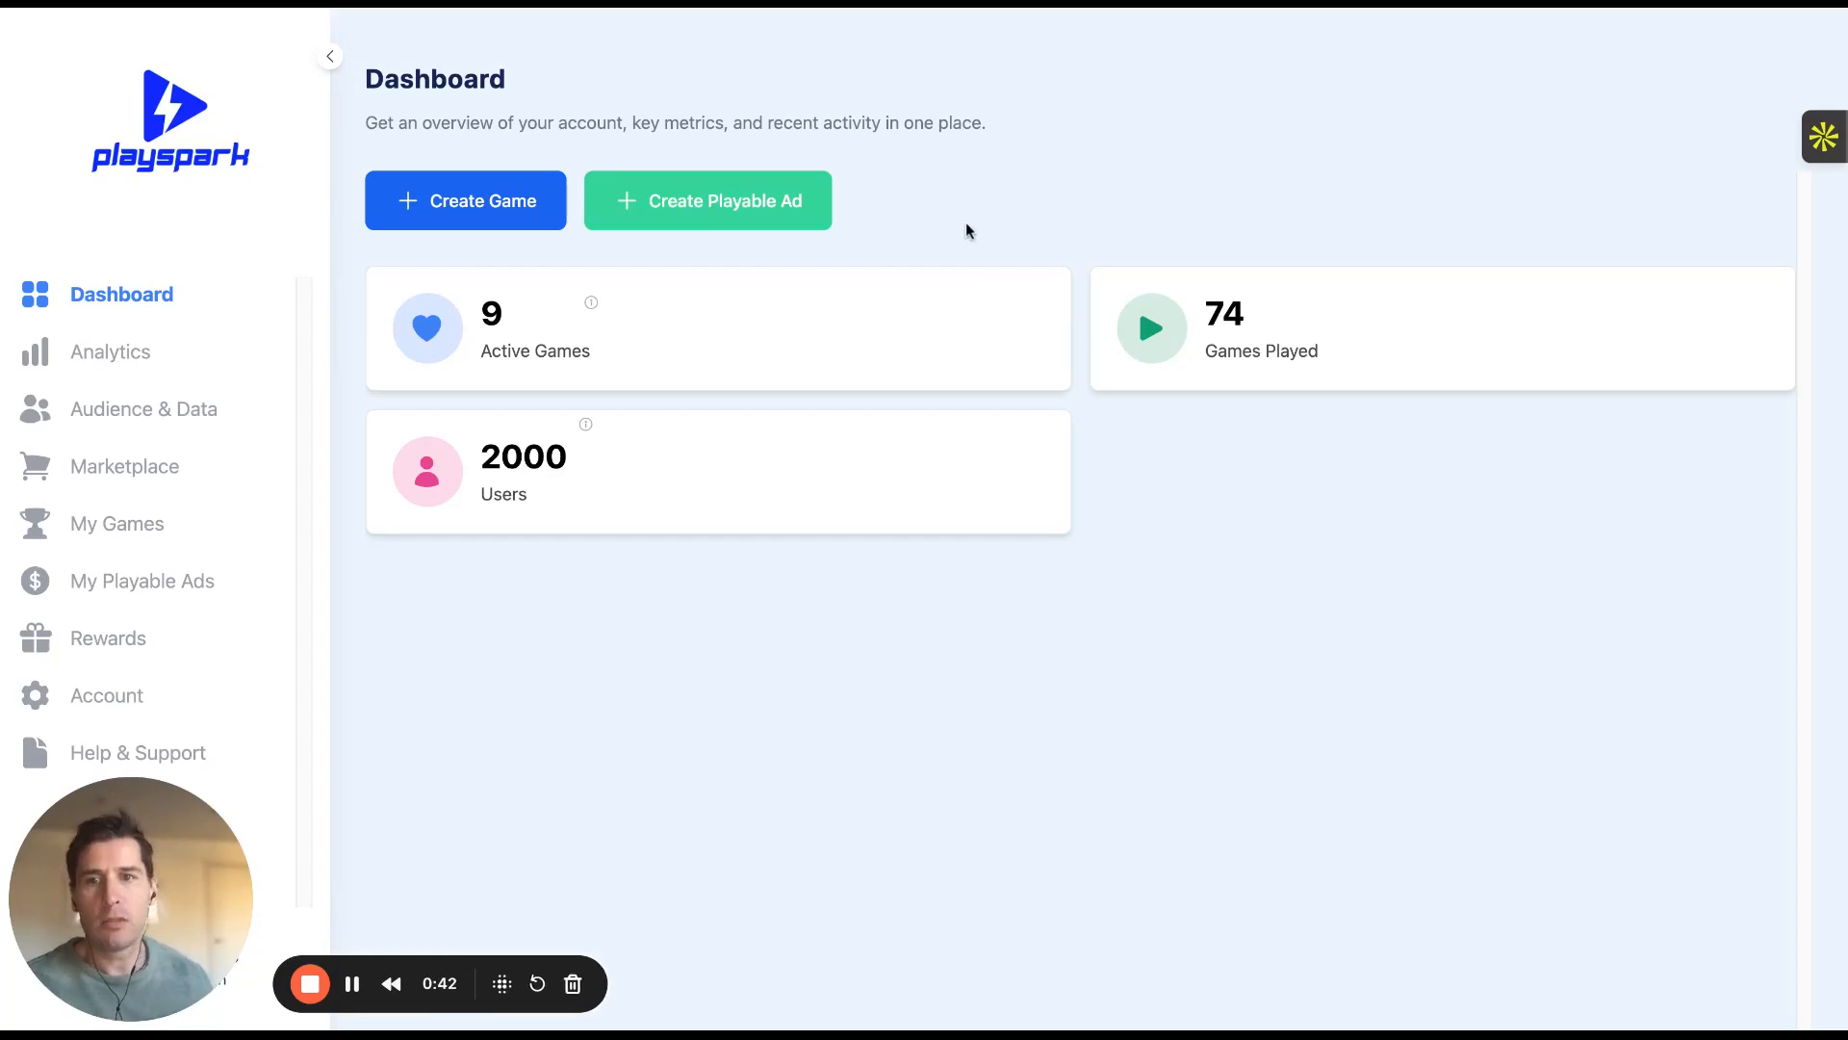
Start a new playable ad from the Tennis Masters template
mouse_move(709, 212)
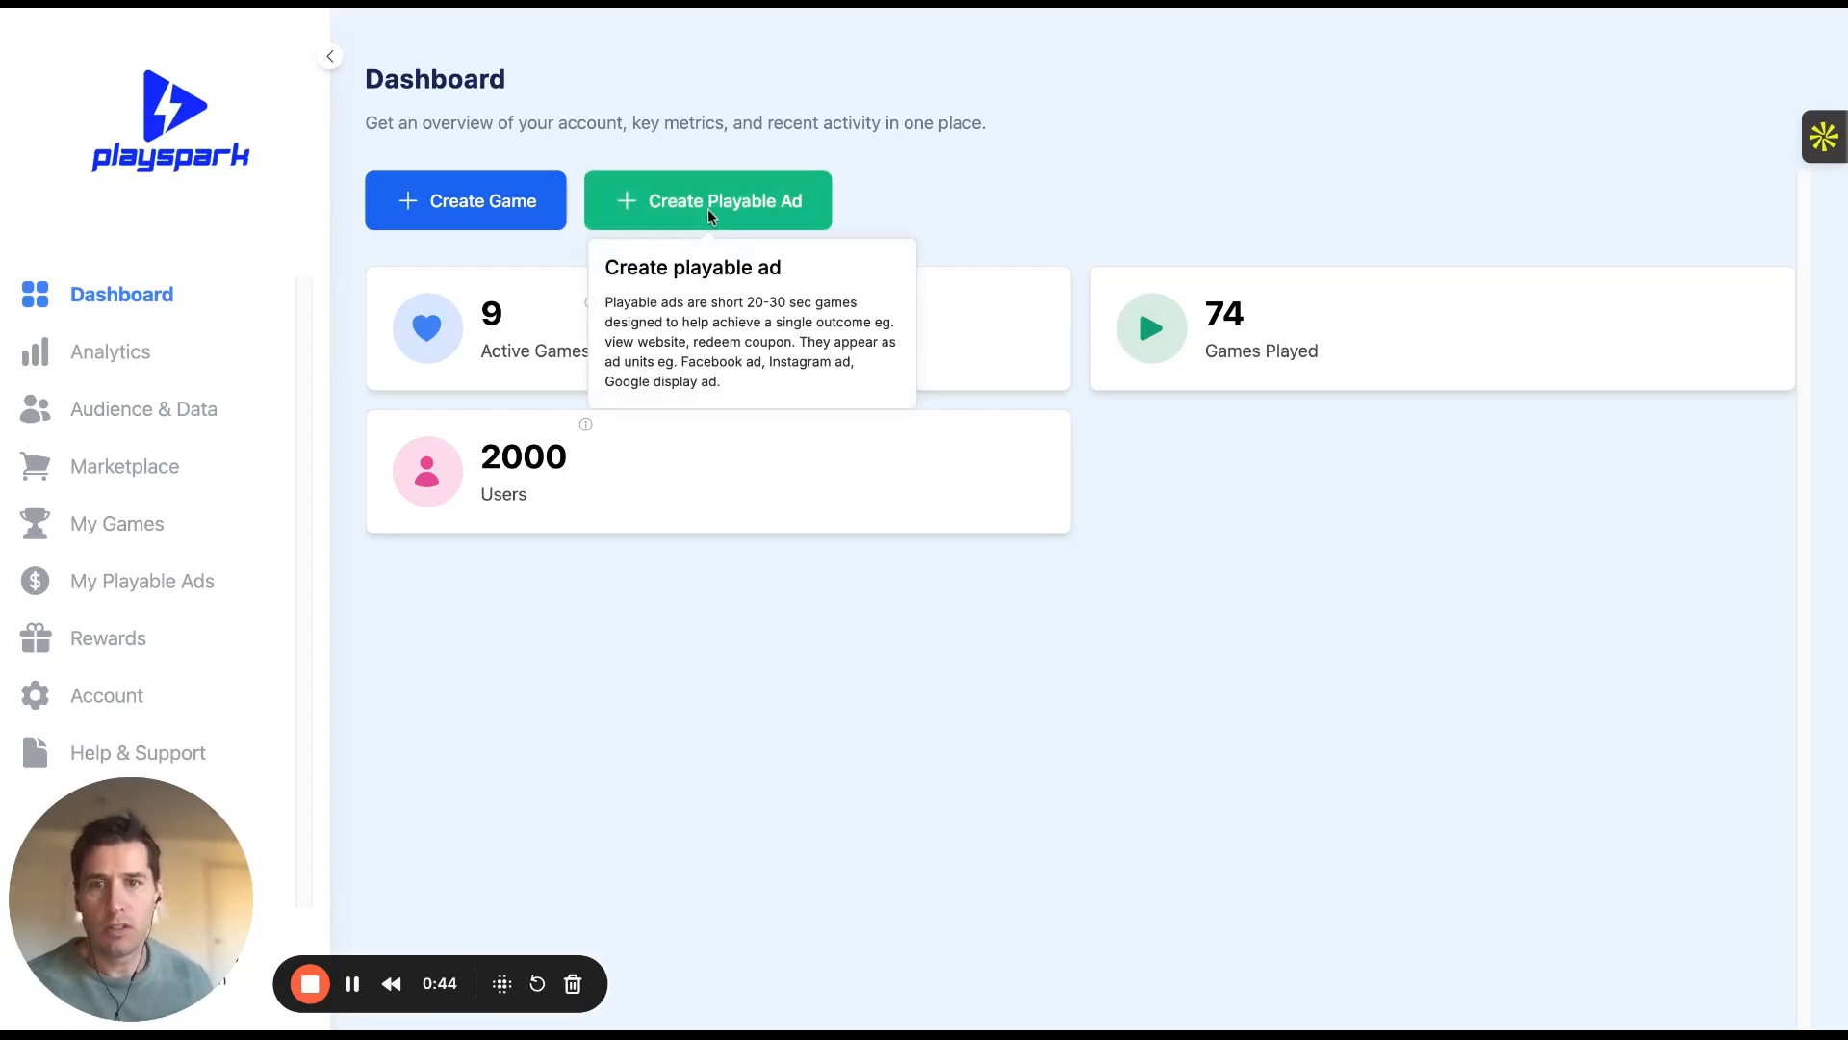
left_click(707, 208)
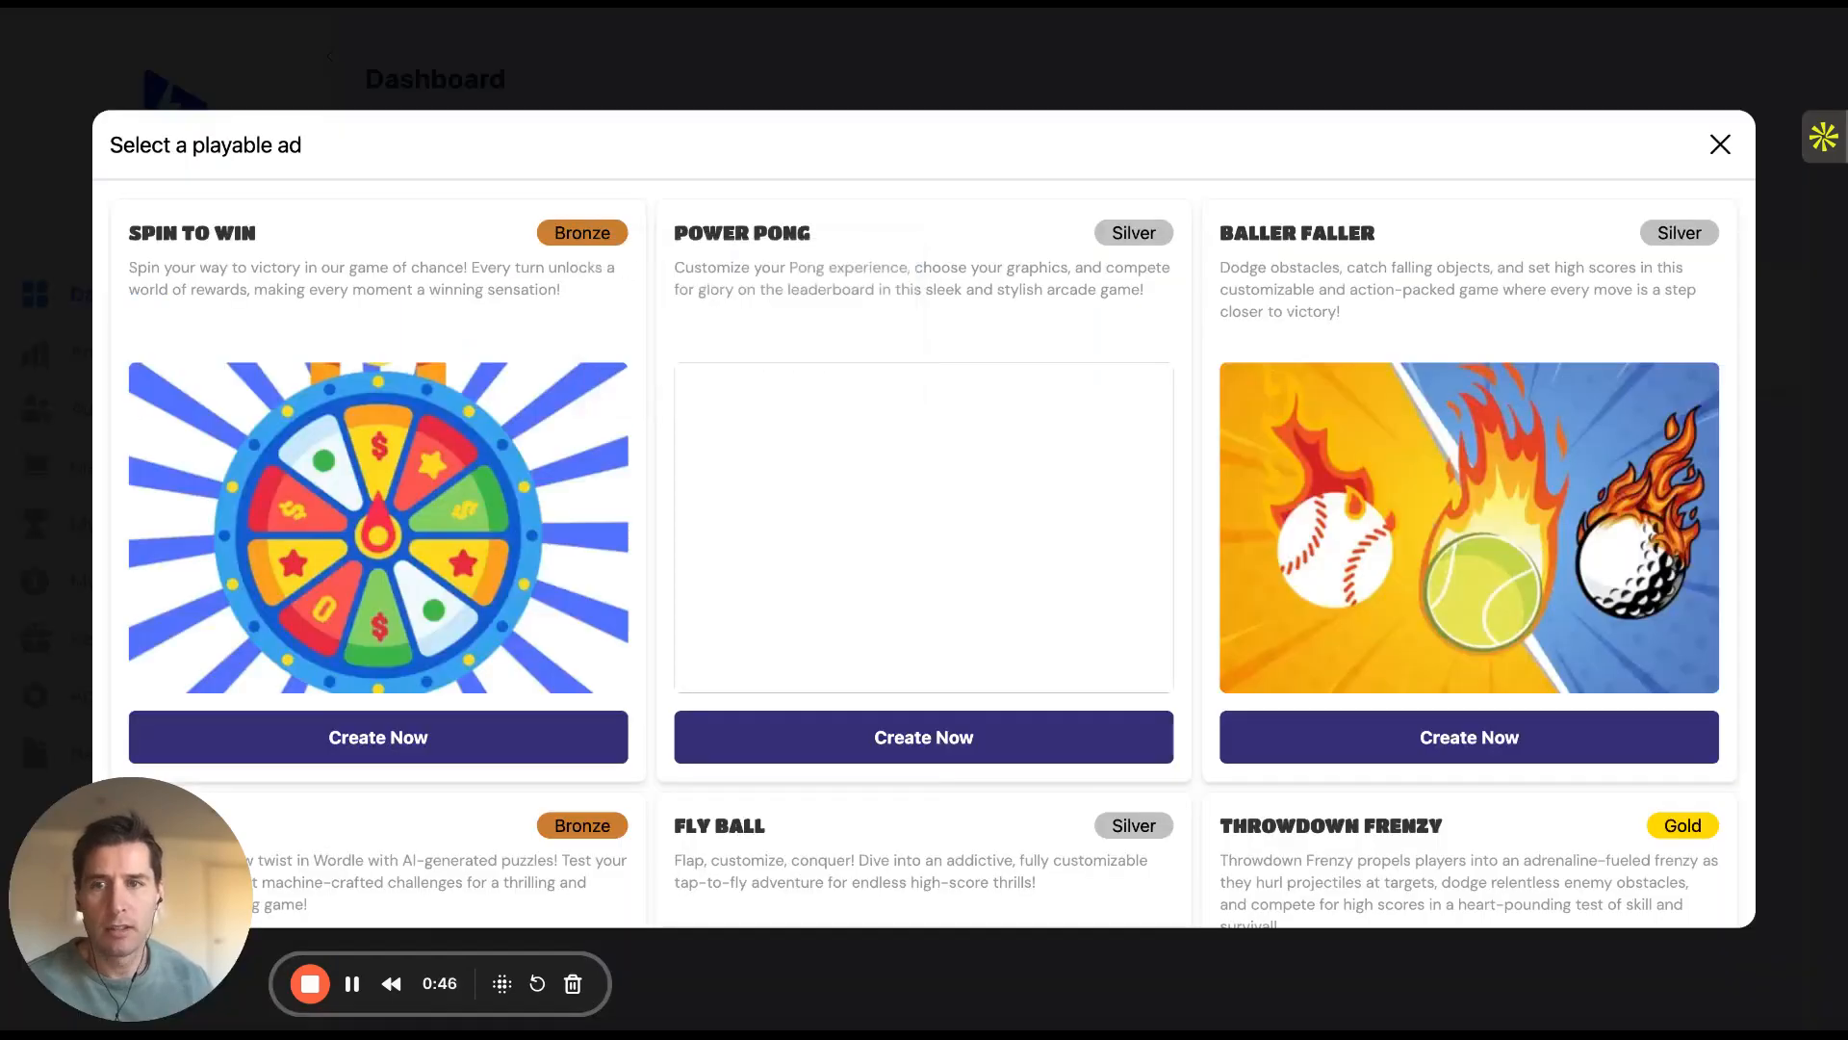
scroll(726, 674, "down", 5)
scroll(658, 645, "down", 10)
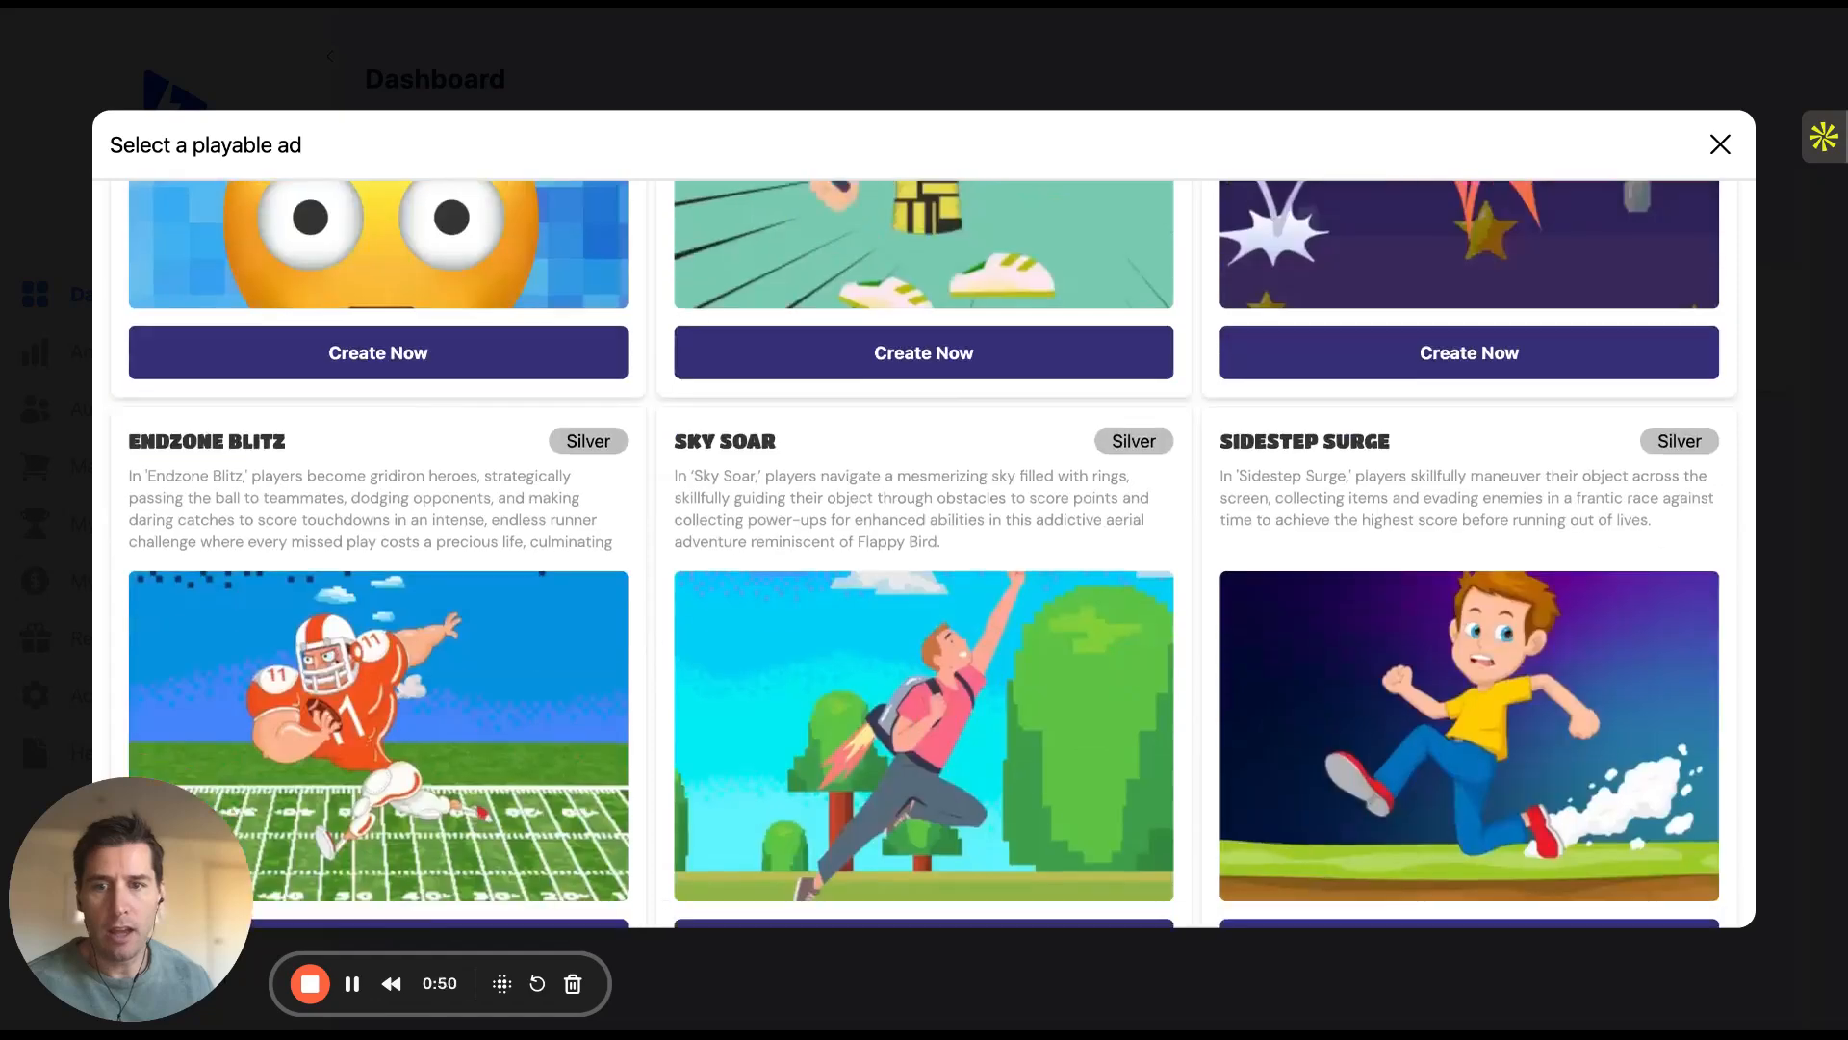
scroll(680, 631, "up", 2)
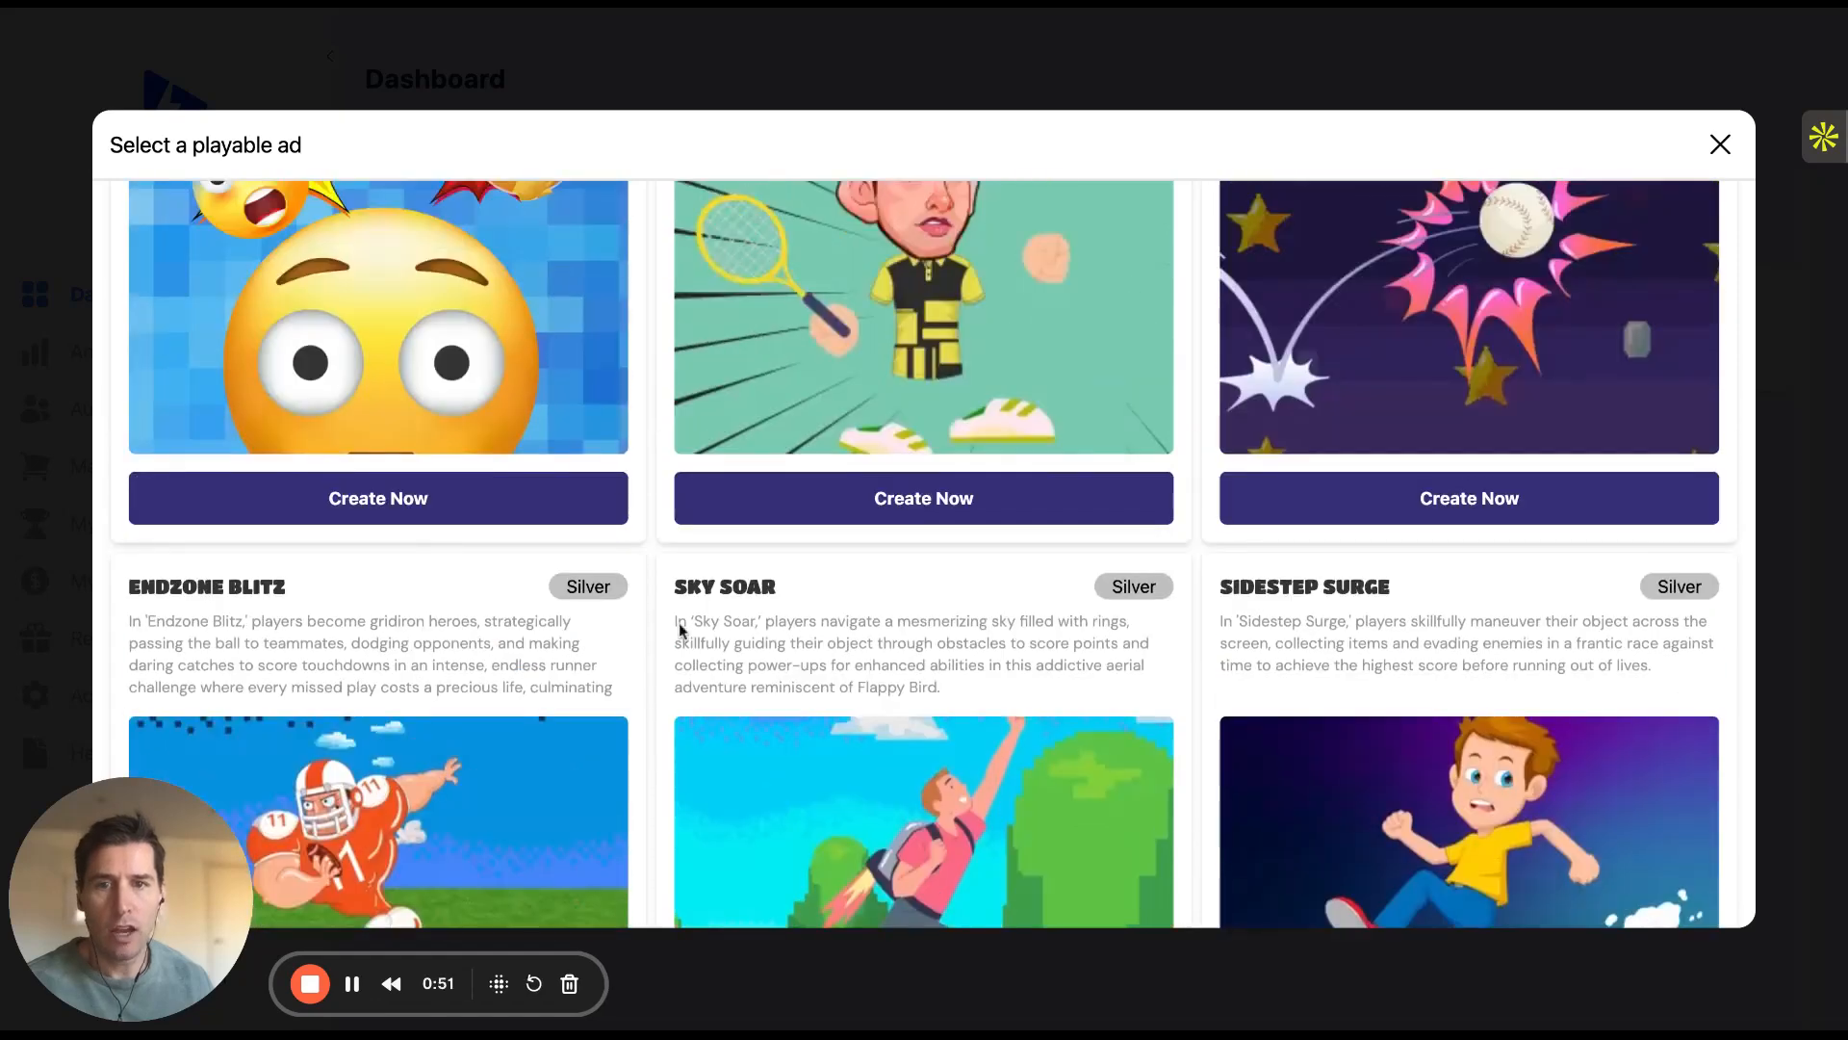
left_click(952, 524)
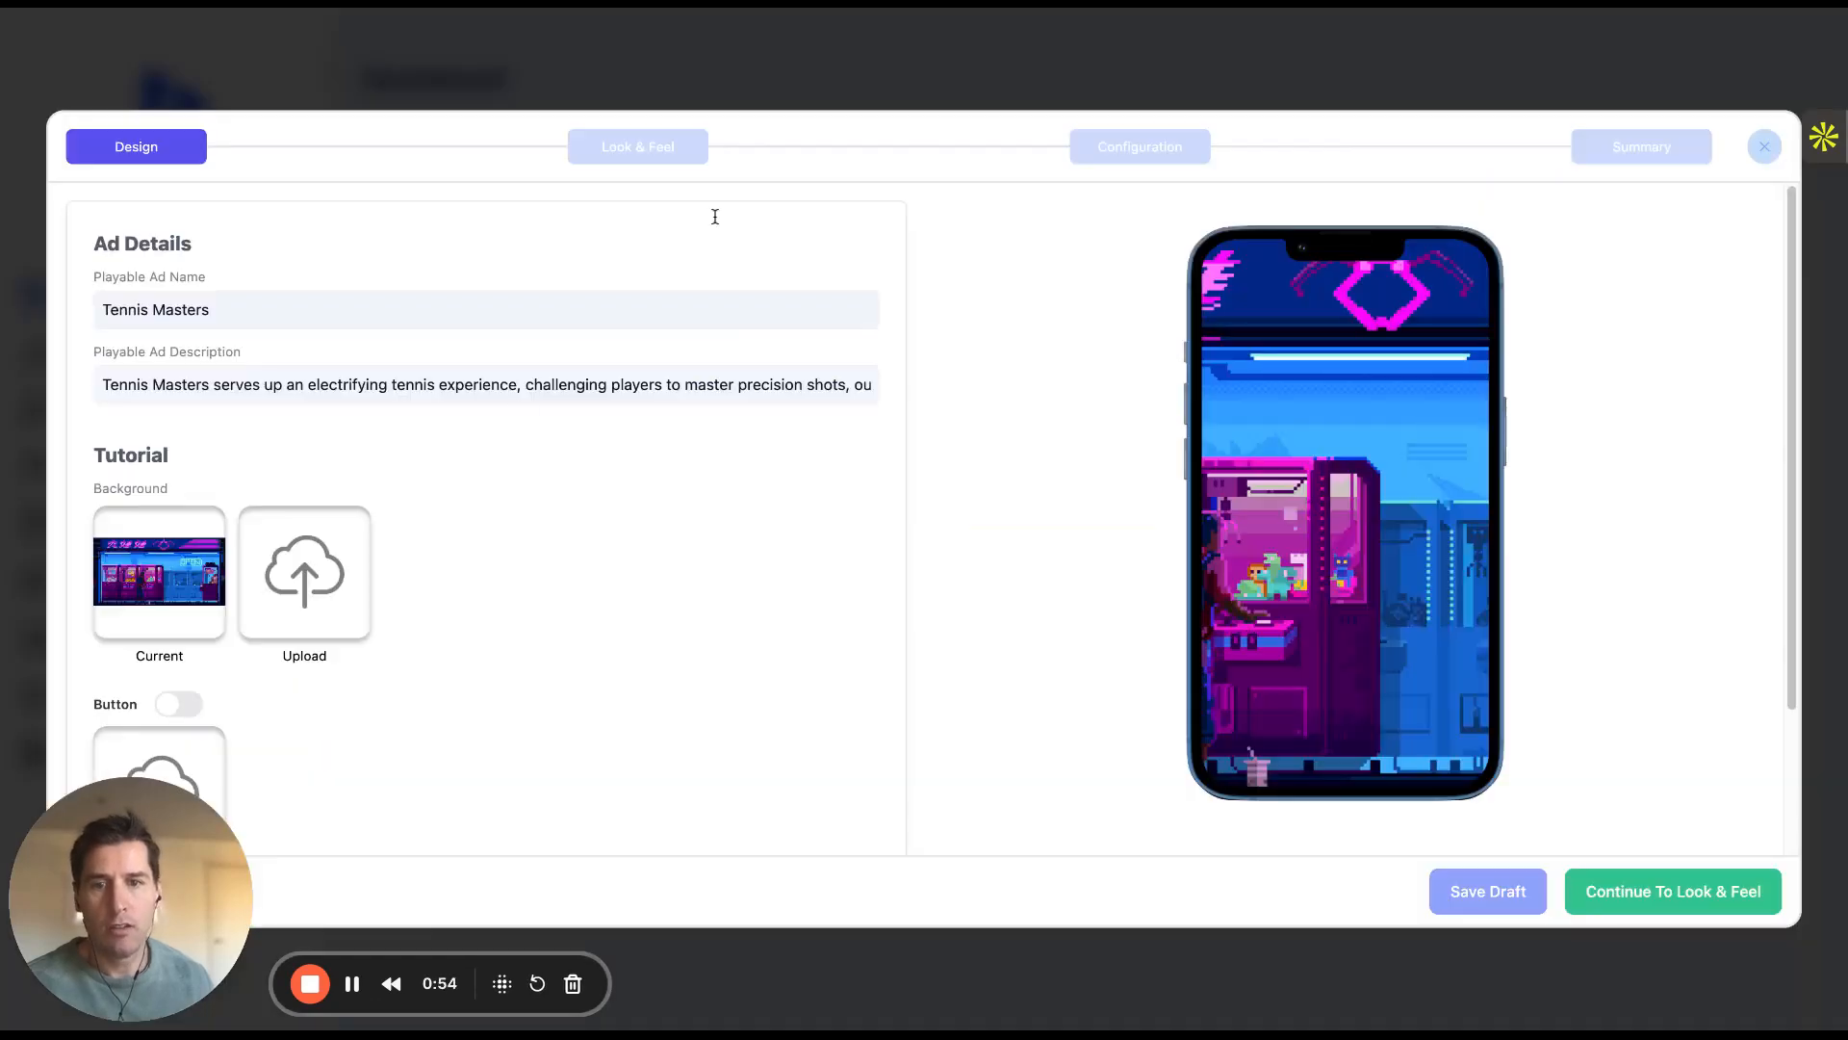
Close that editor and create an ad from the marketplace's Spin to Win playable template
left_click(1765, 149)
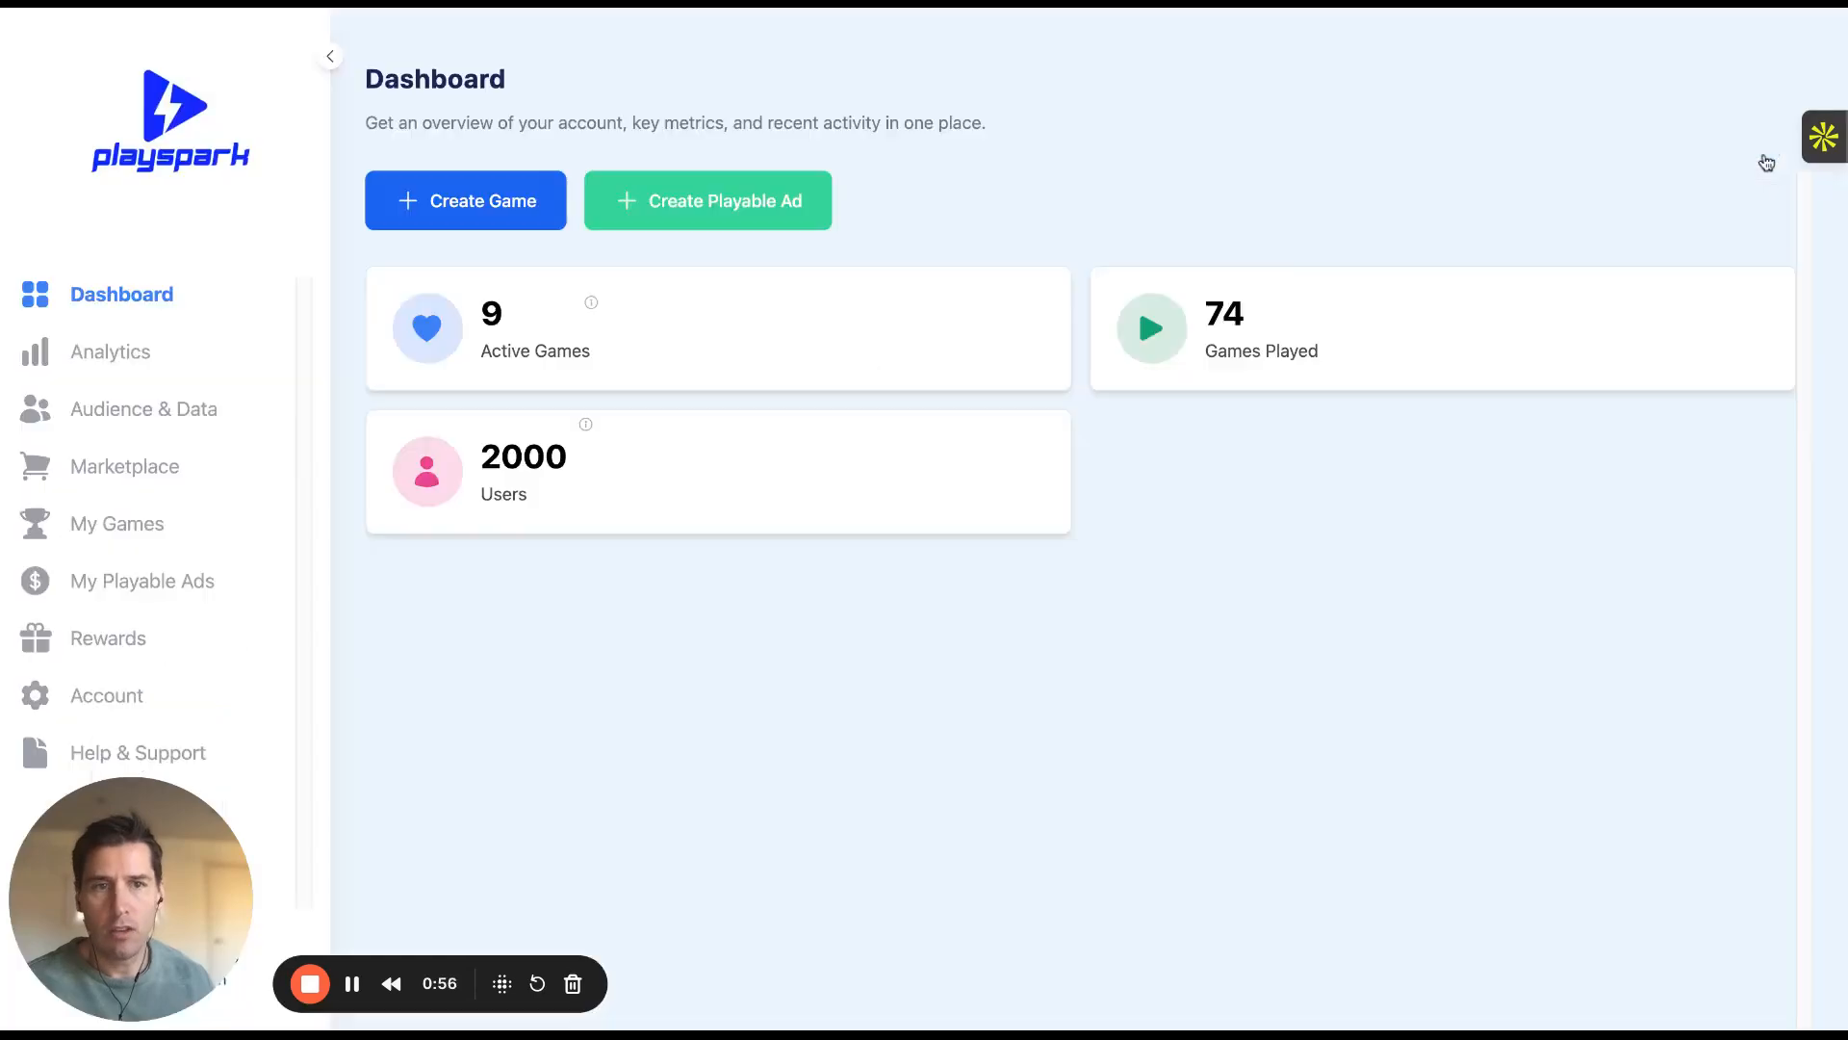
left_click(121, 472)
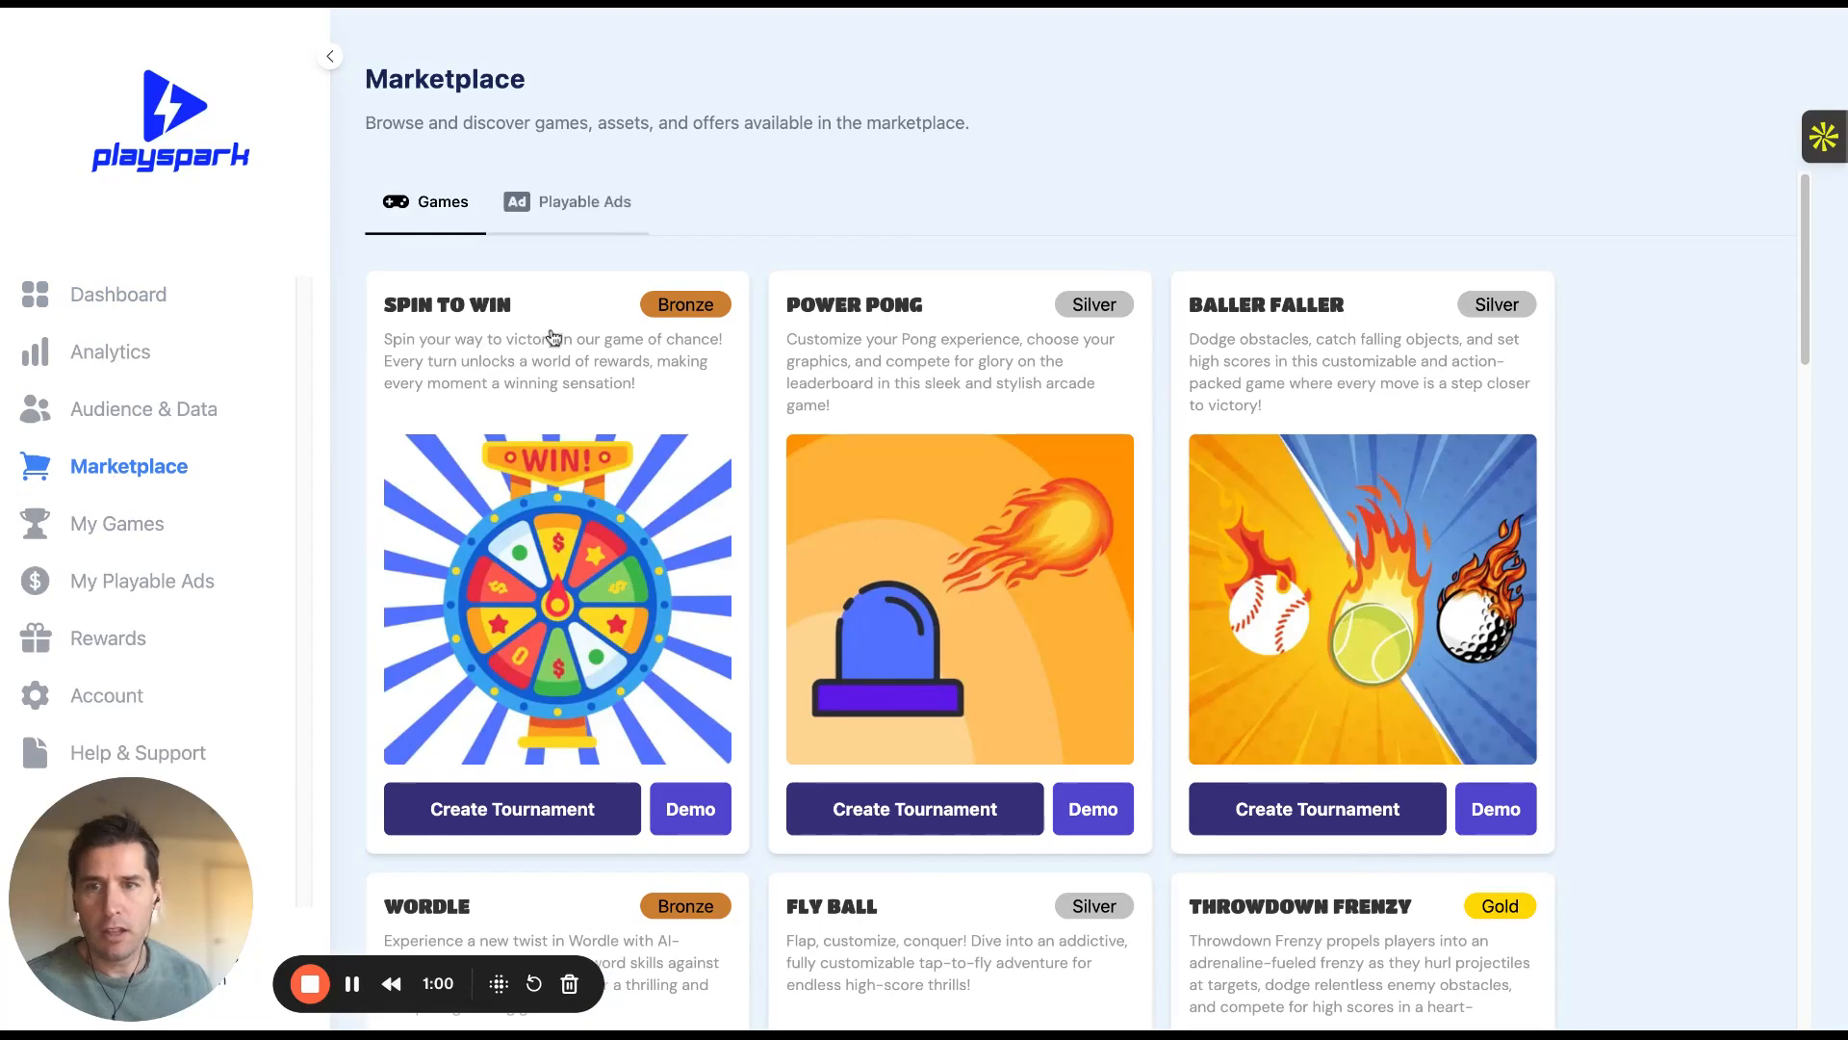
left_click(608, 202)
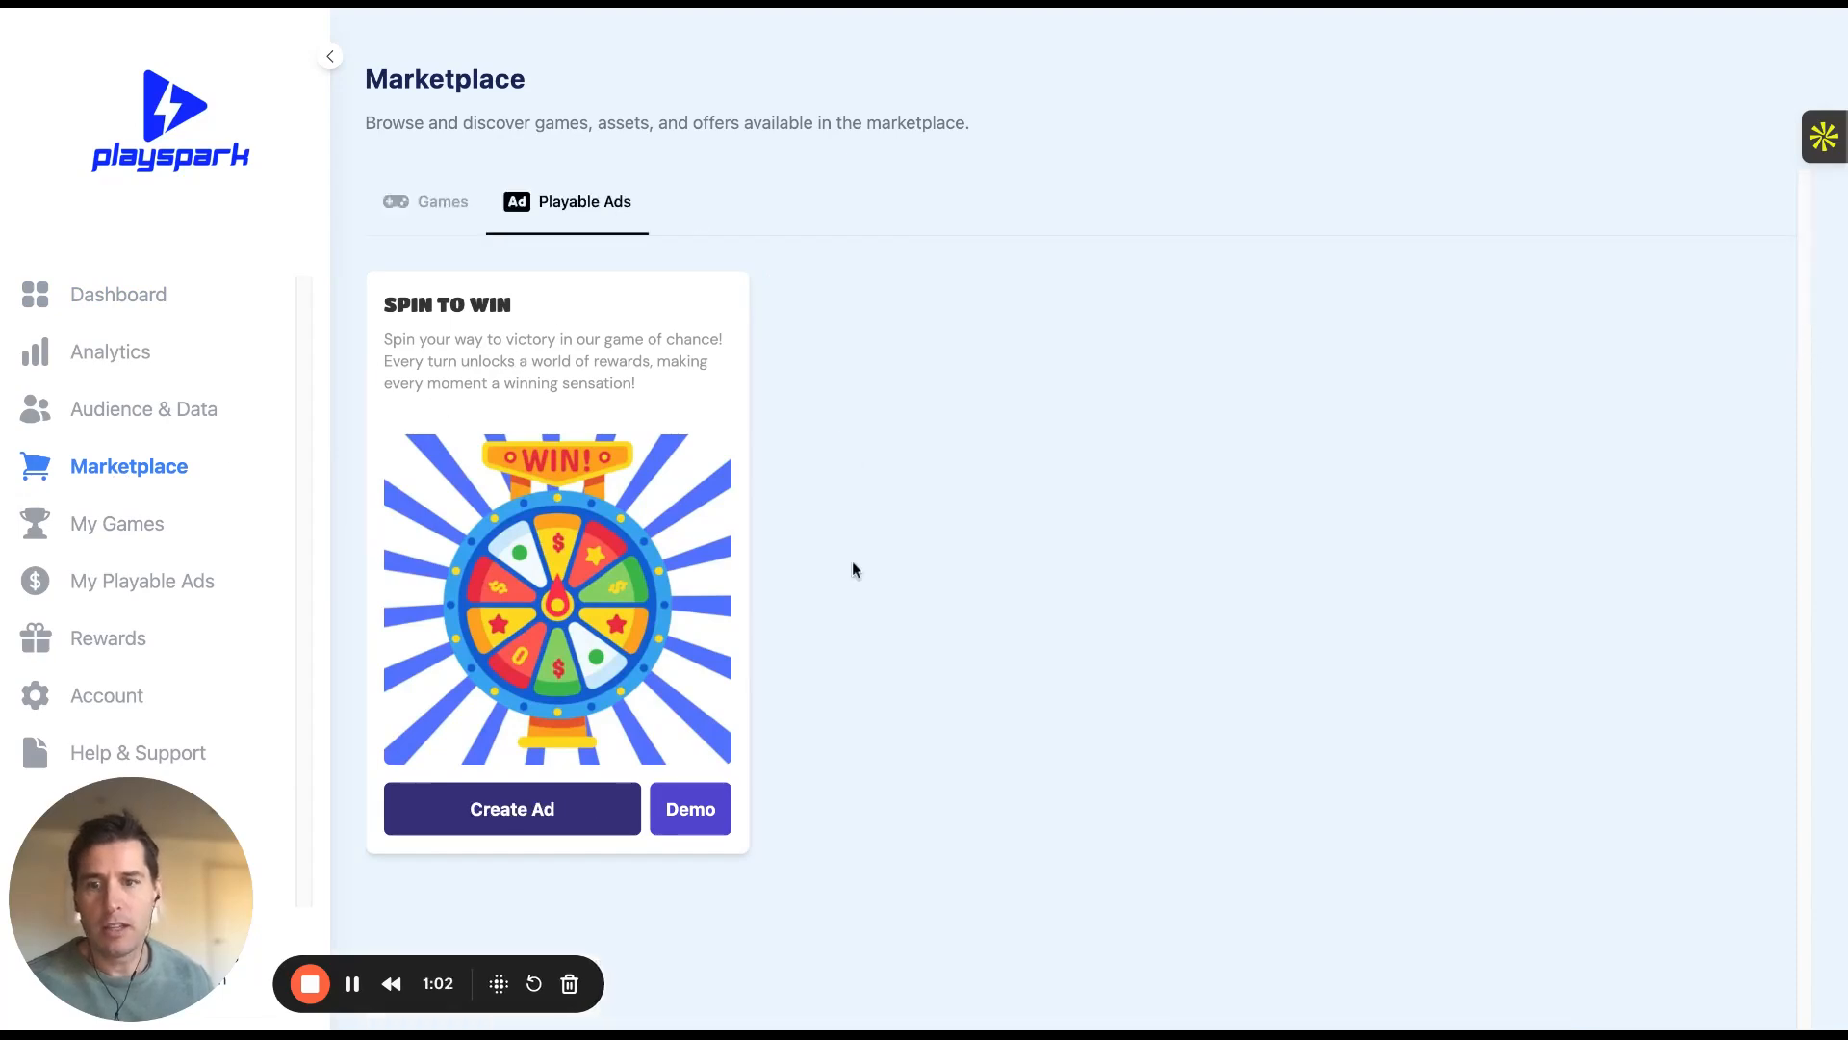
left_click(589, 811)
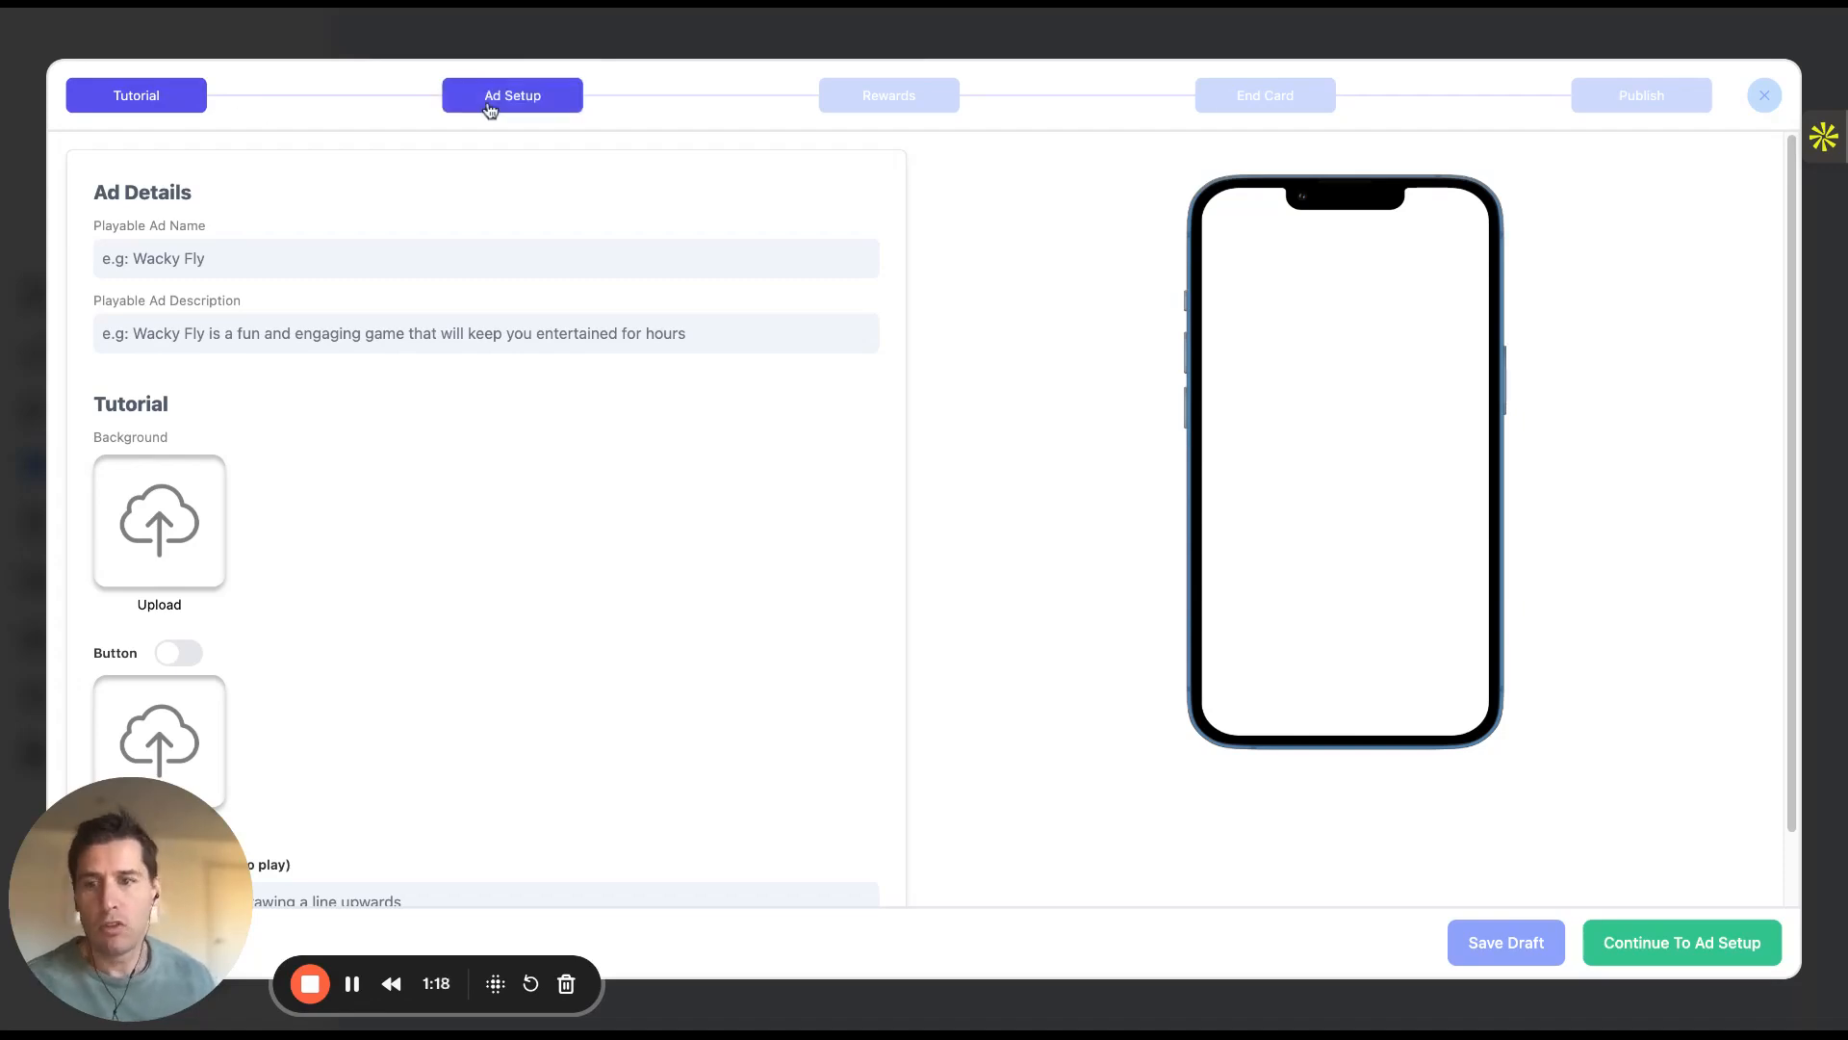
left_click(490, 104)
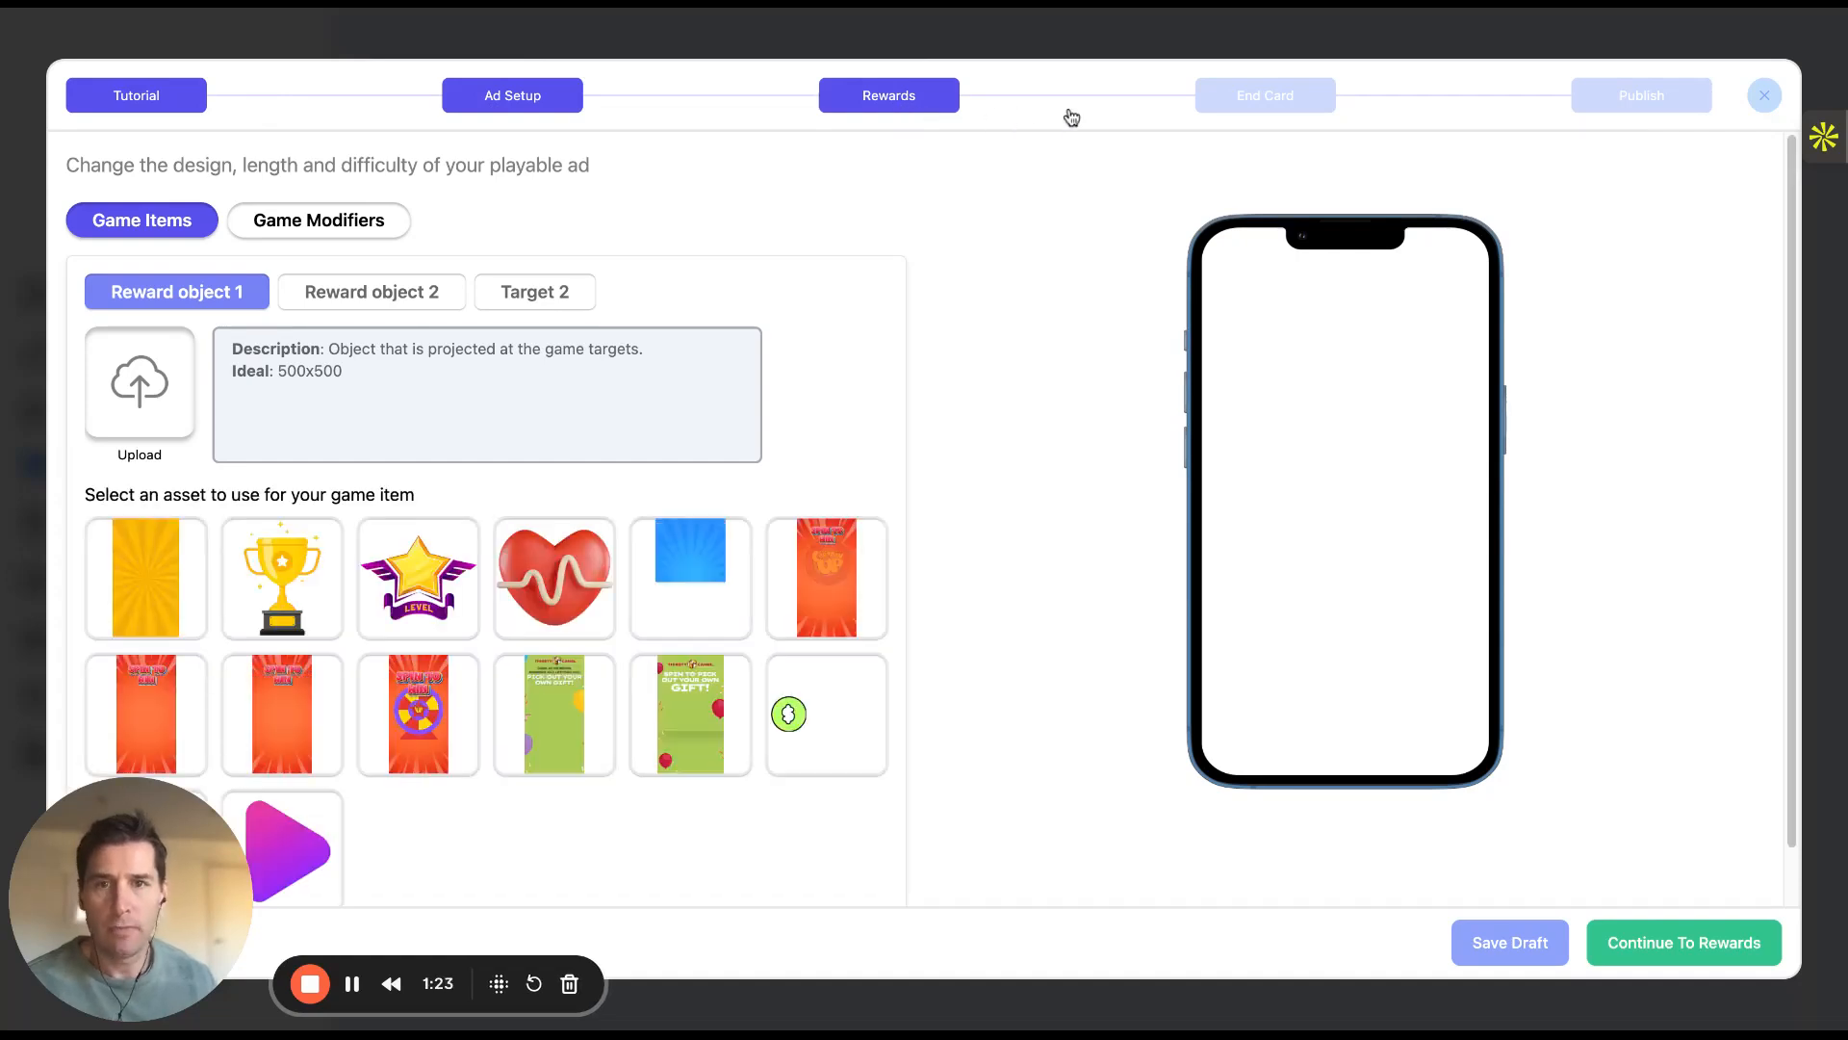
left_click(1271, 112)
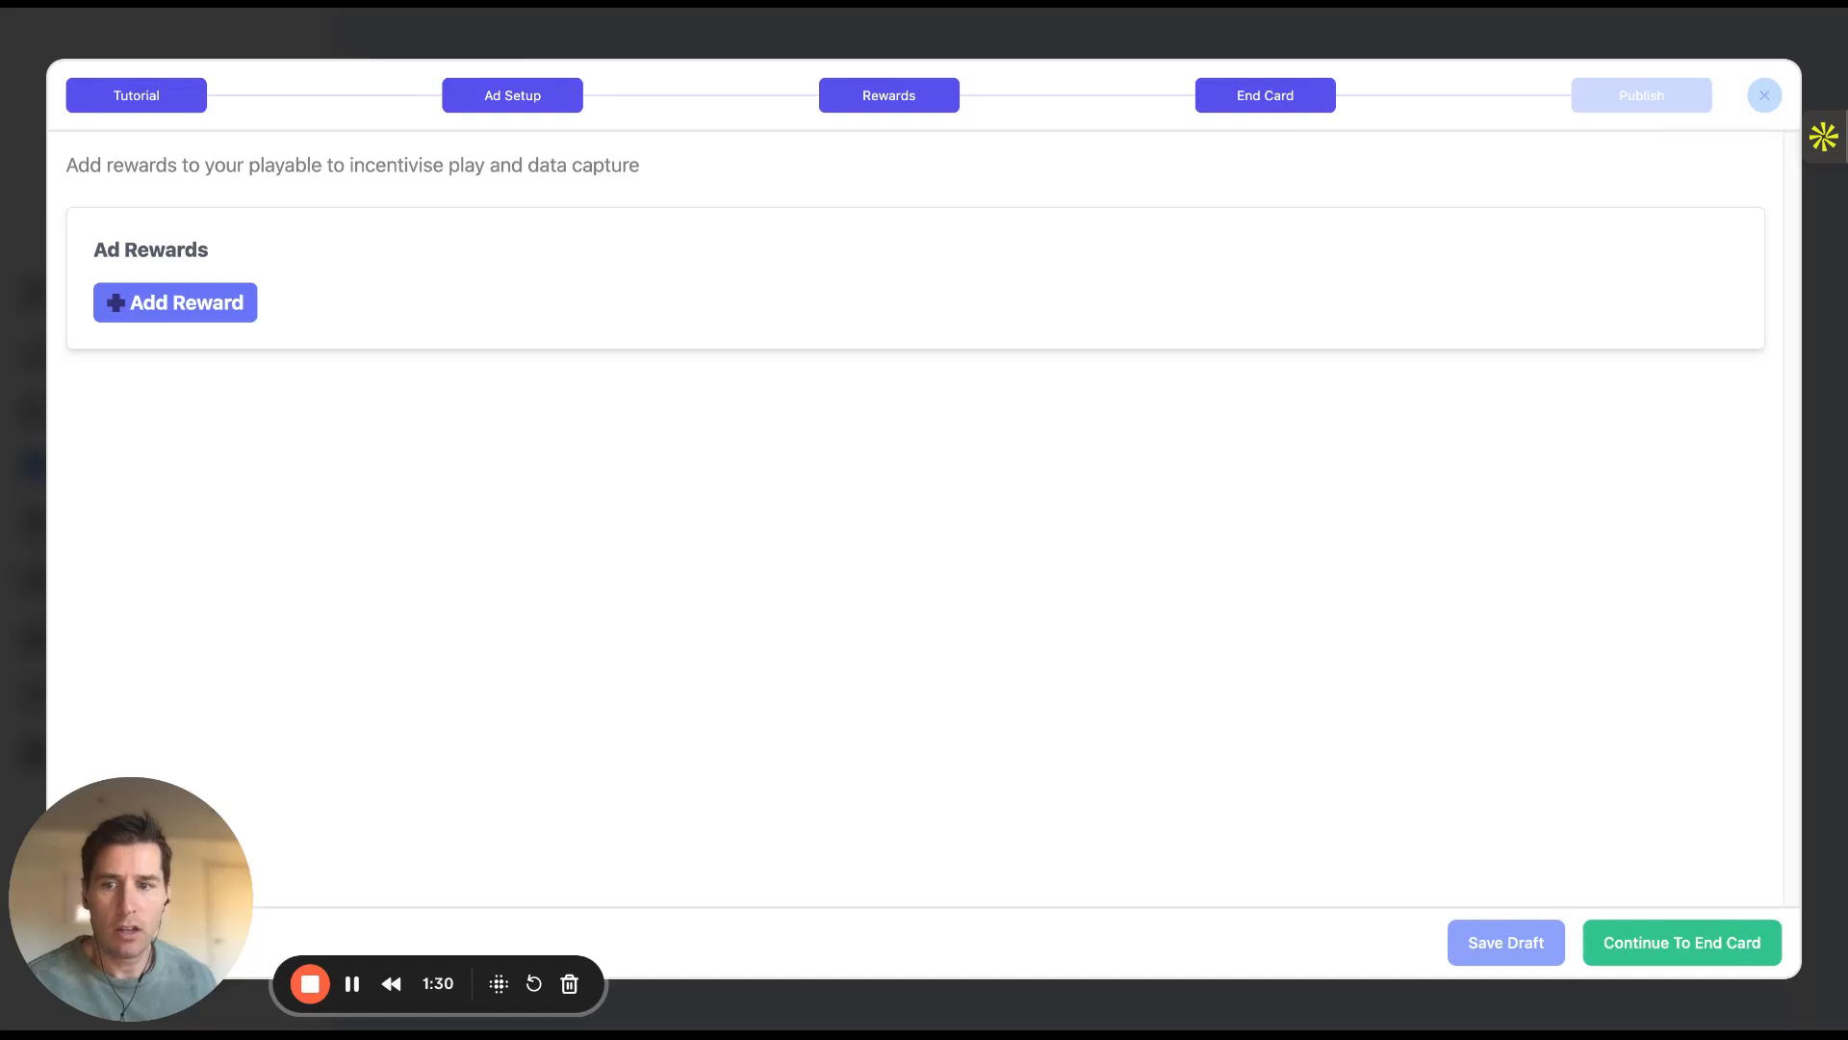
left_click(1265, 96)
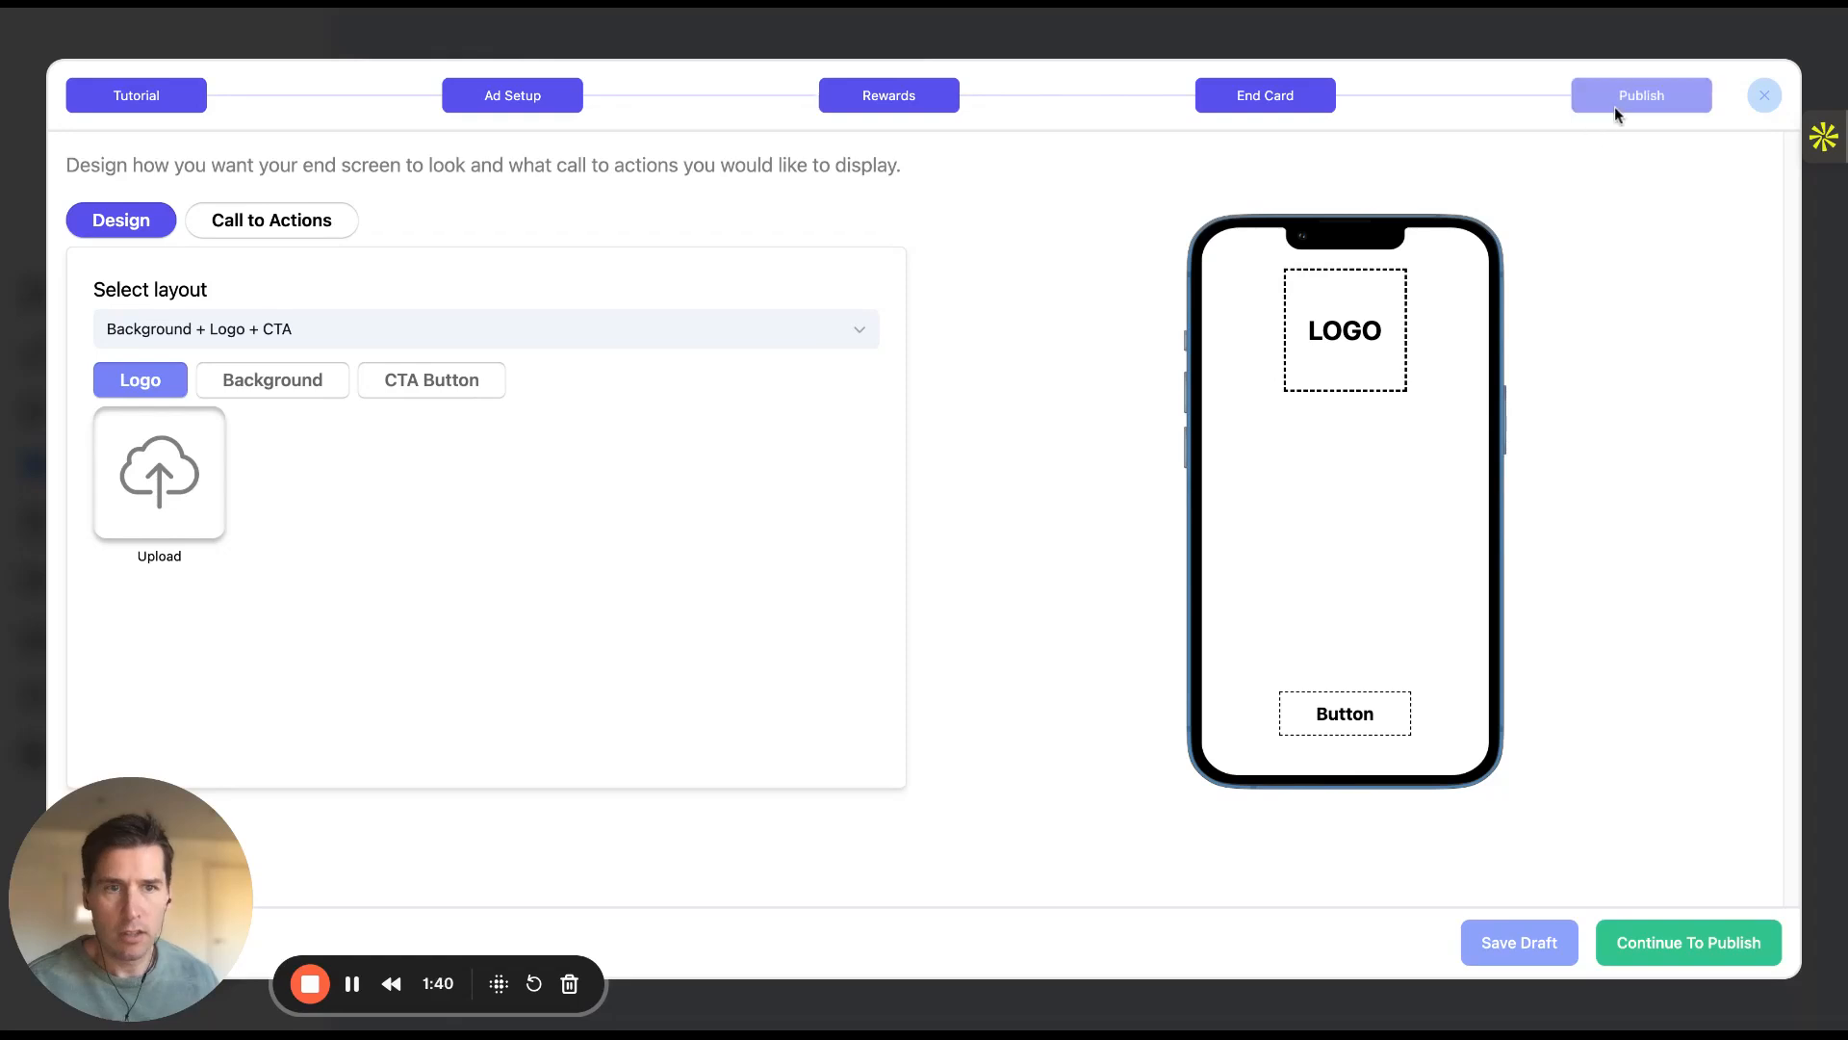
left_click(1621, 100)
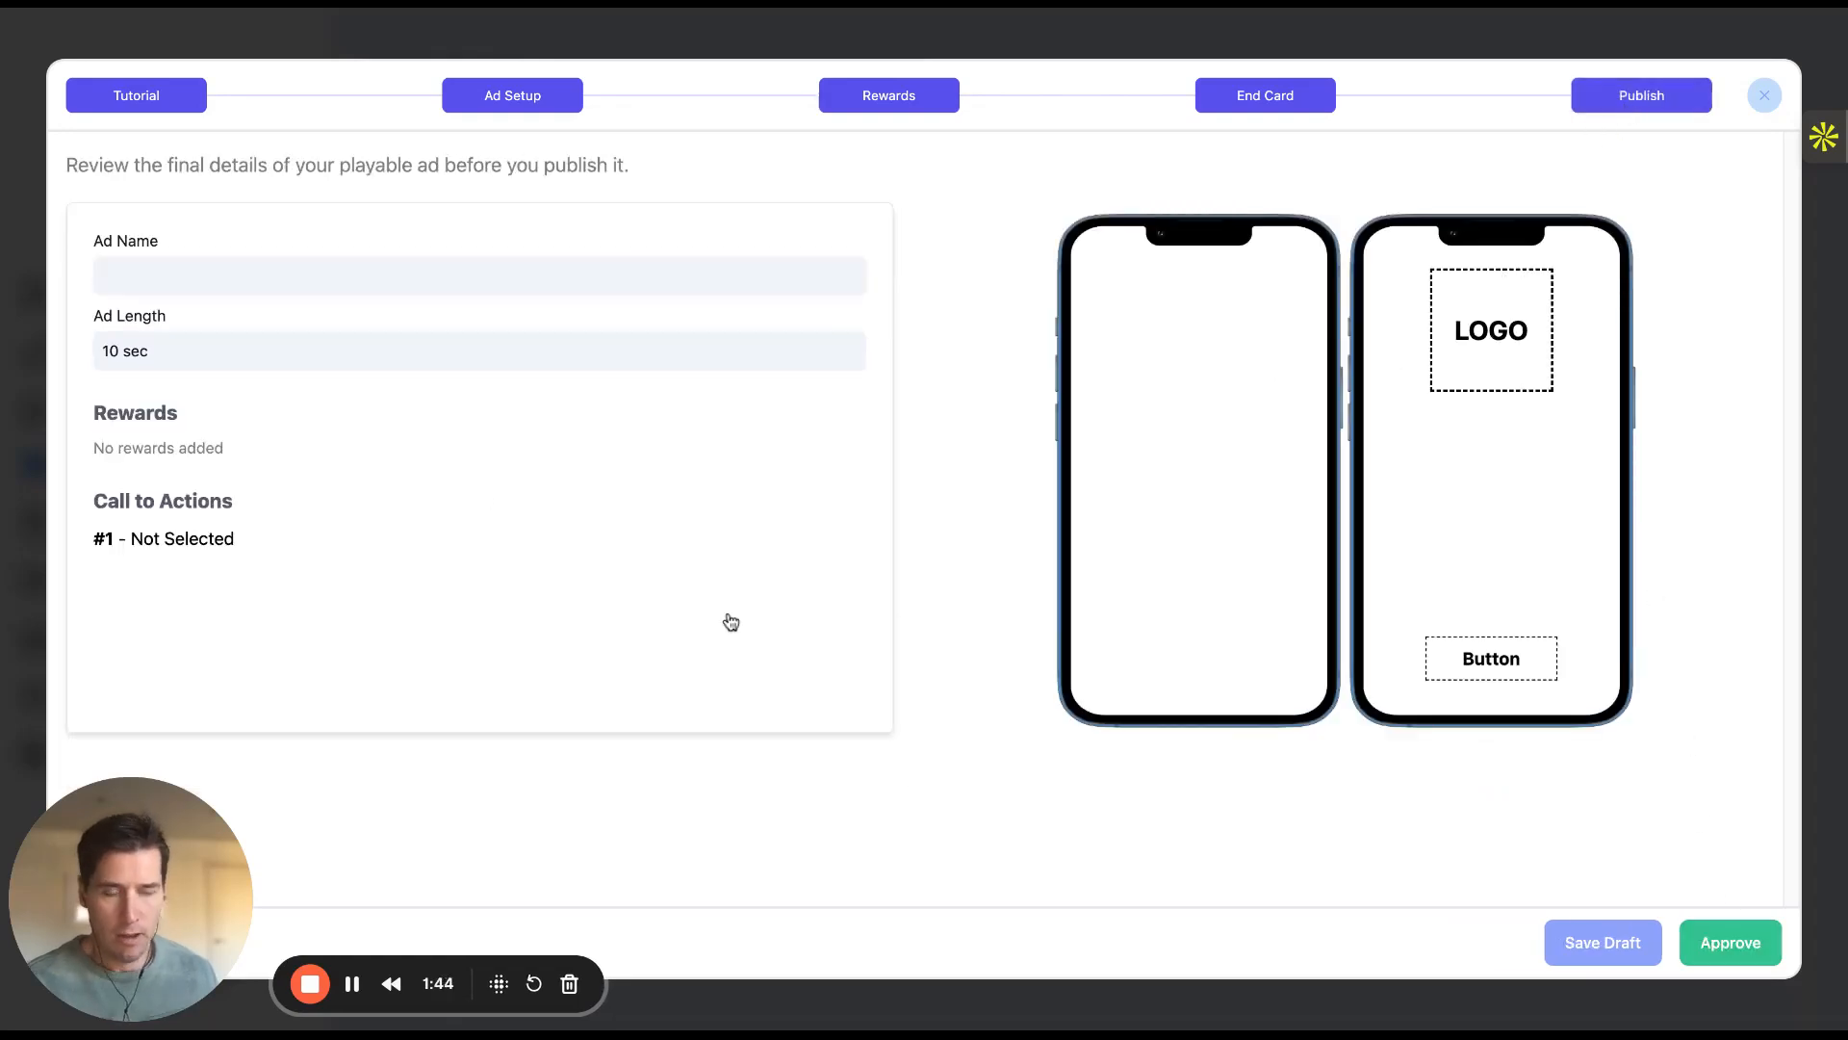
left_click(165, 97)
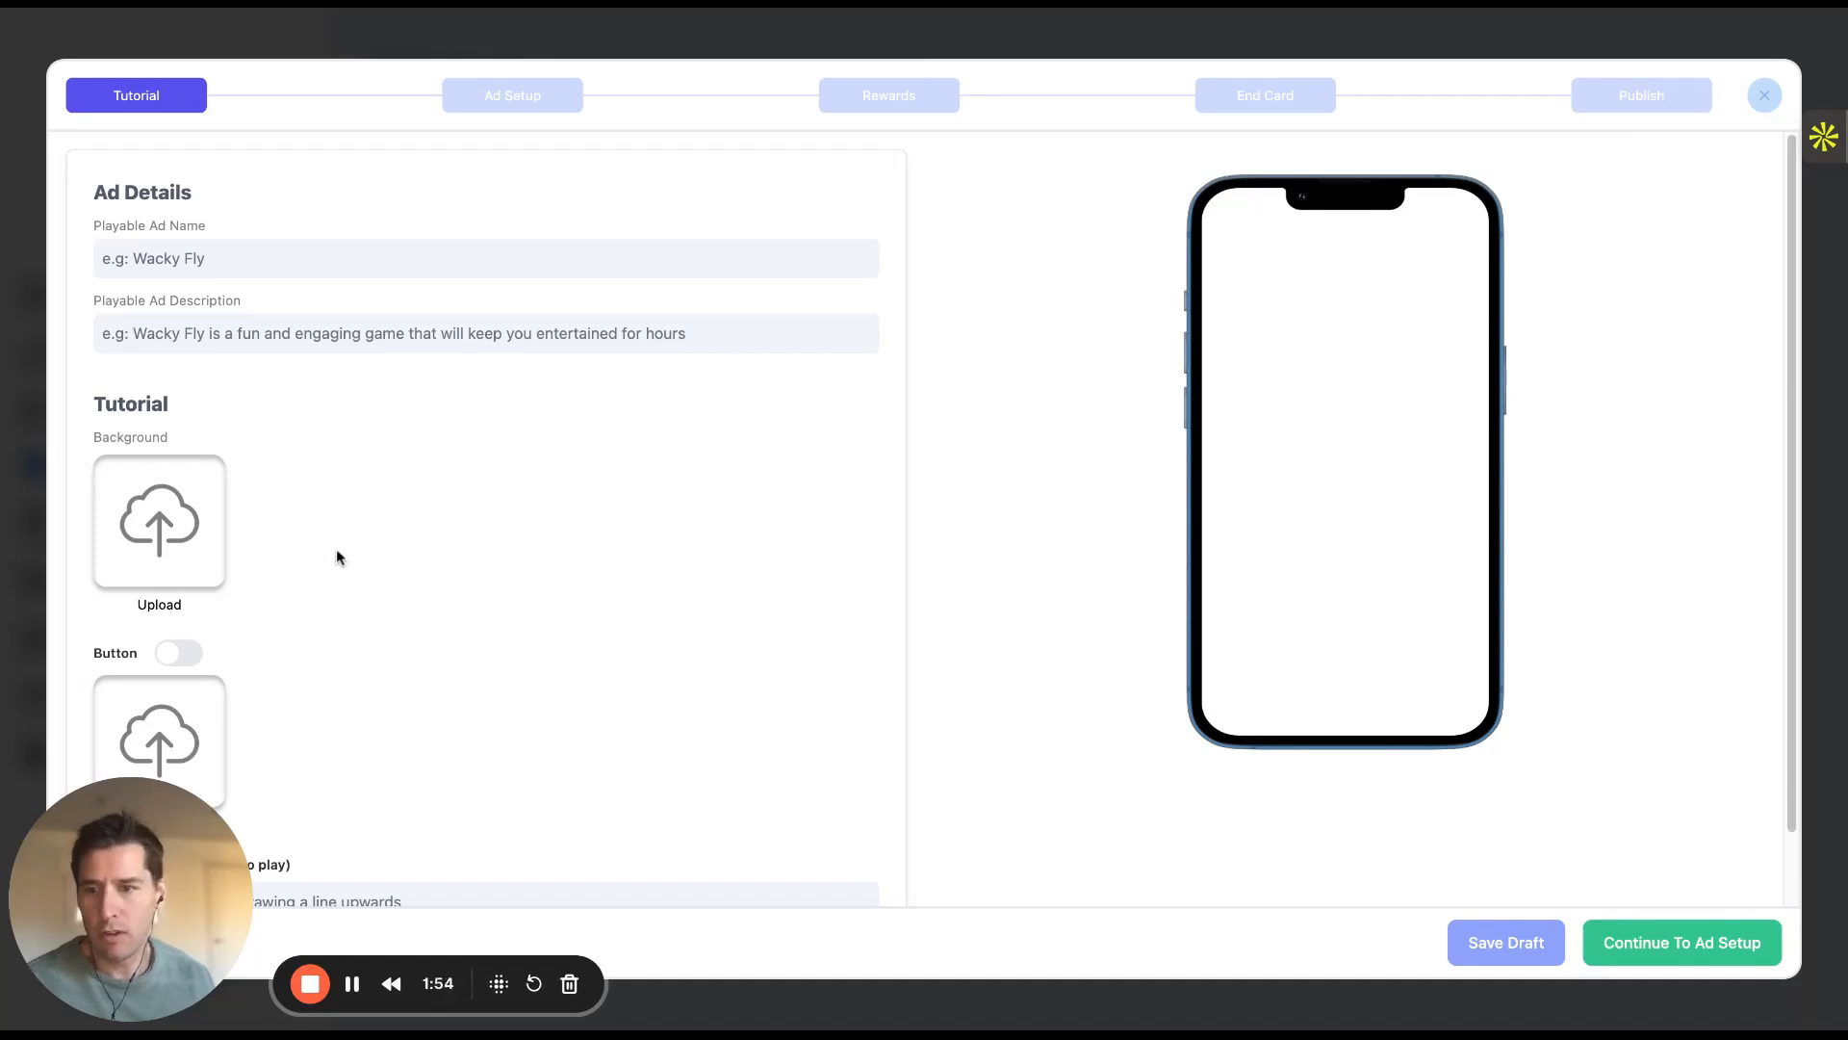
left_click(198, 260)
left_click(233, 332)
scroll(432, 447, "down", 1)
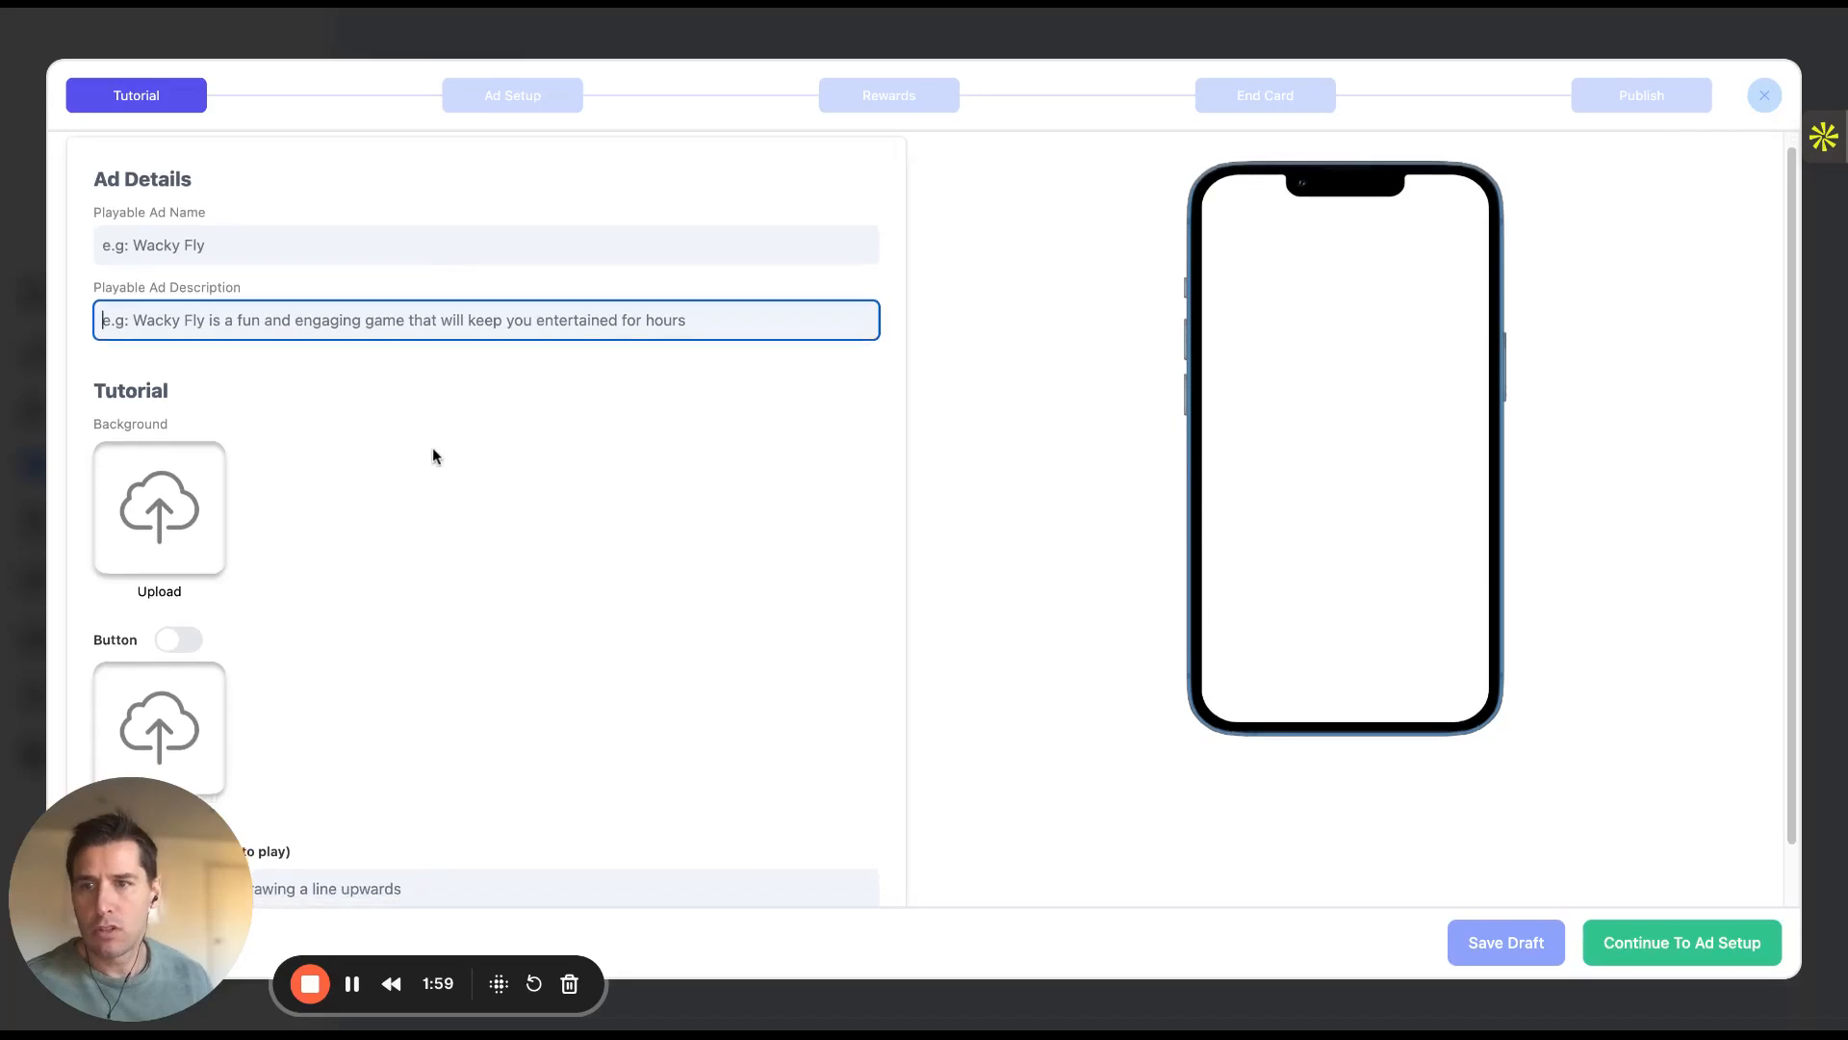
scroll(429, 450, "down", 2)
scroll(425, 452, "up", 1)
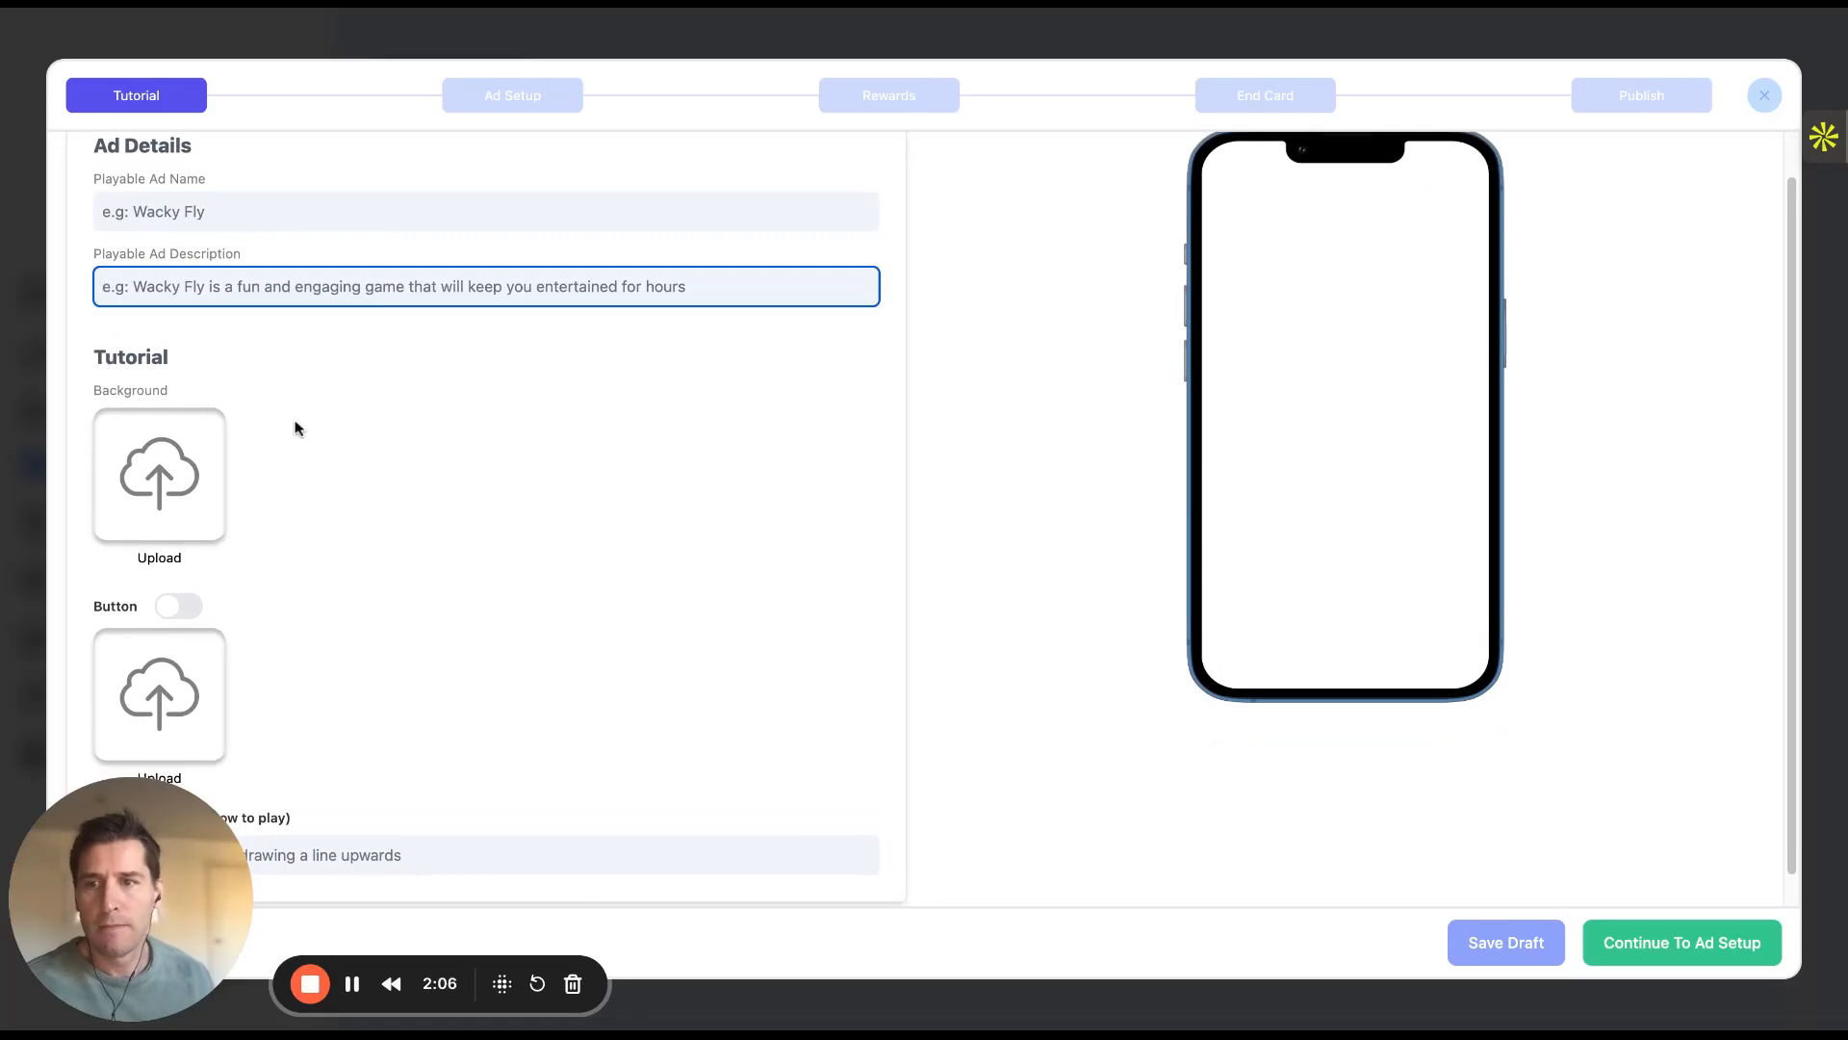
scroll(1105, 495, "up", 1)
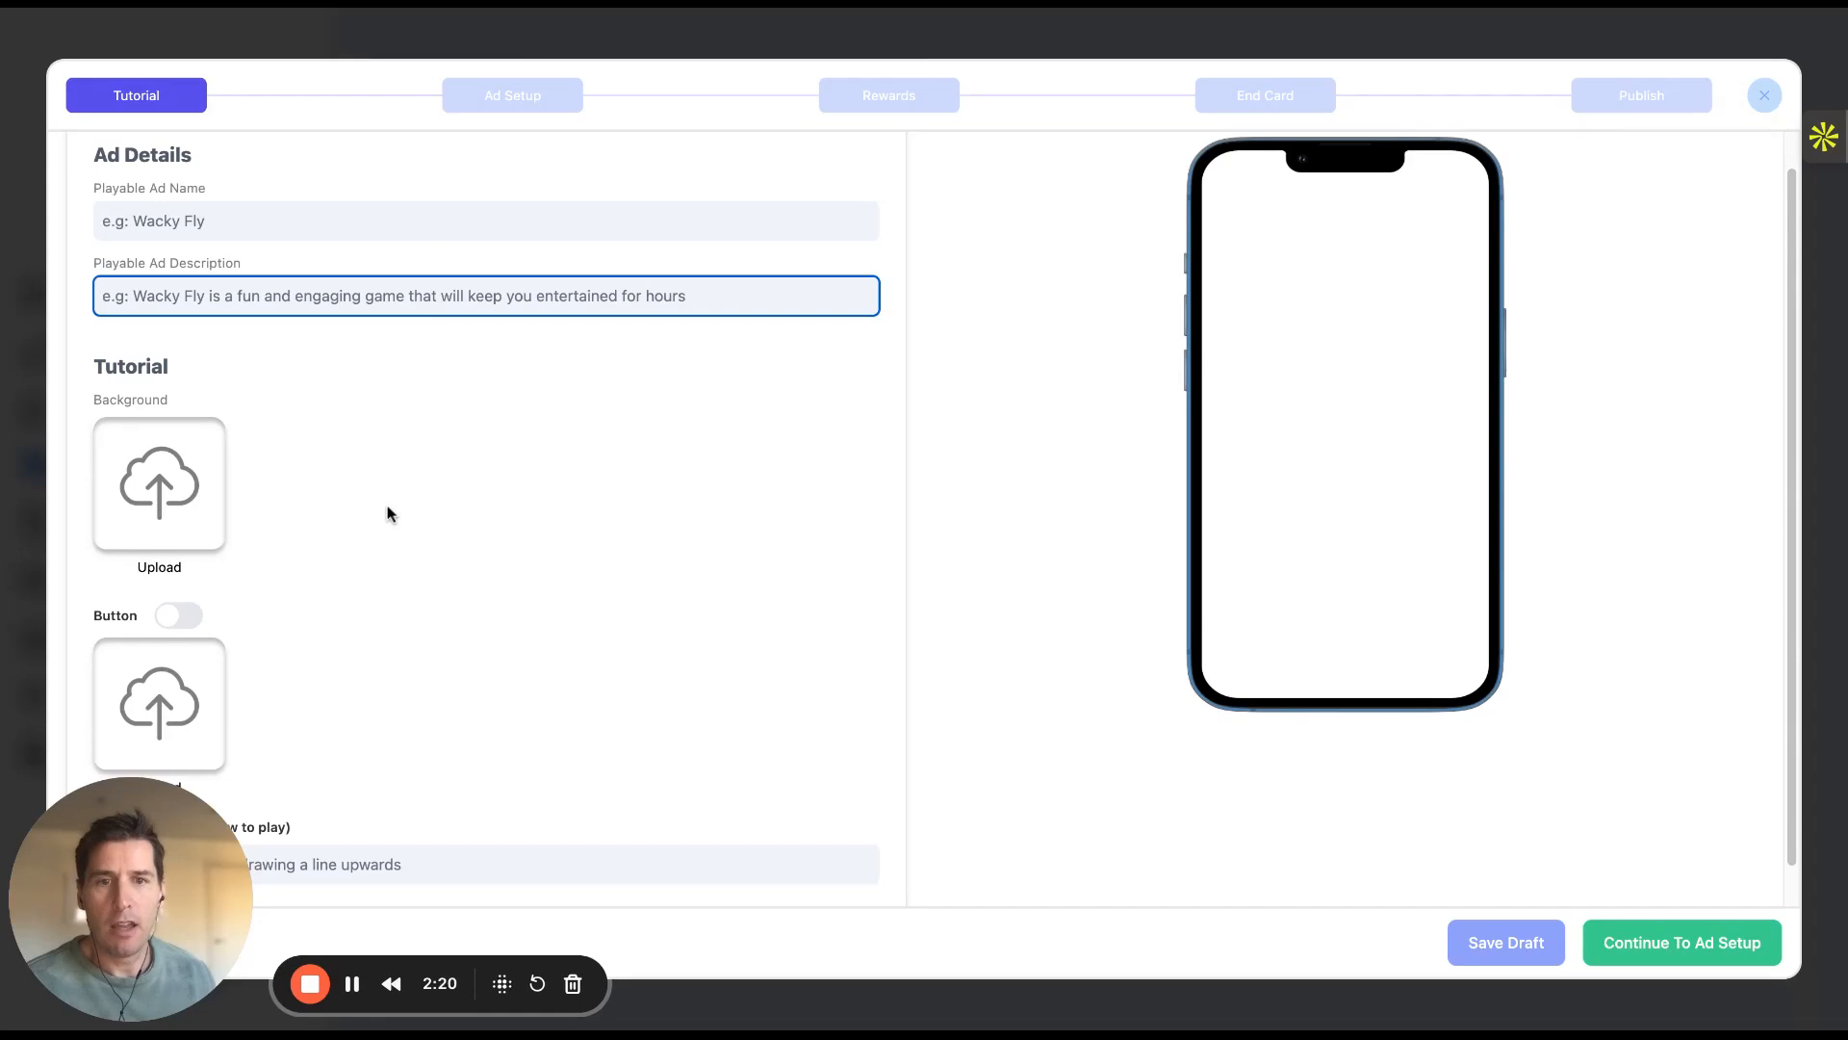
Upload the winter Remedy tutorial background reading 'drag left to right to collect remedy wellness shots'
left_click(197, 496)
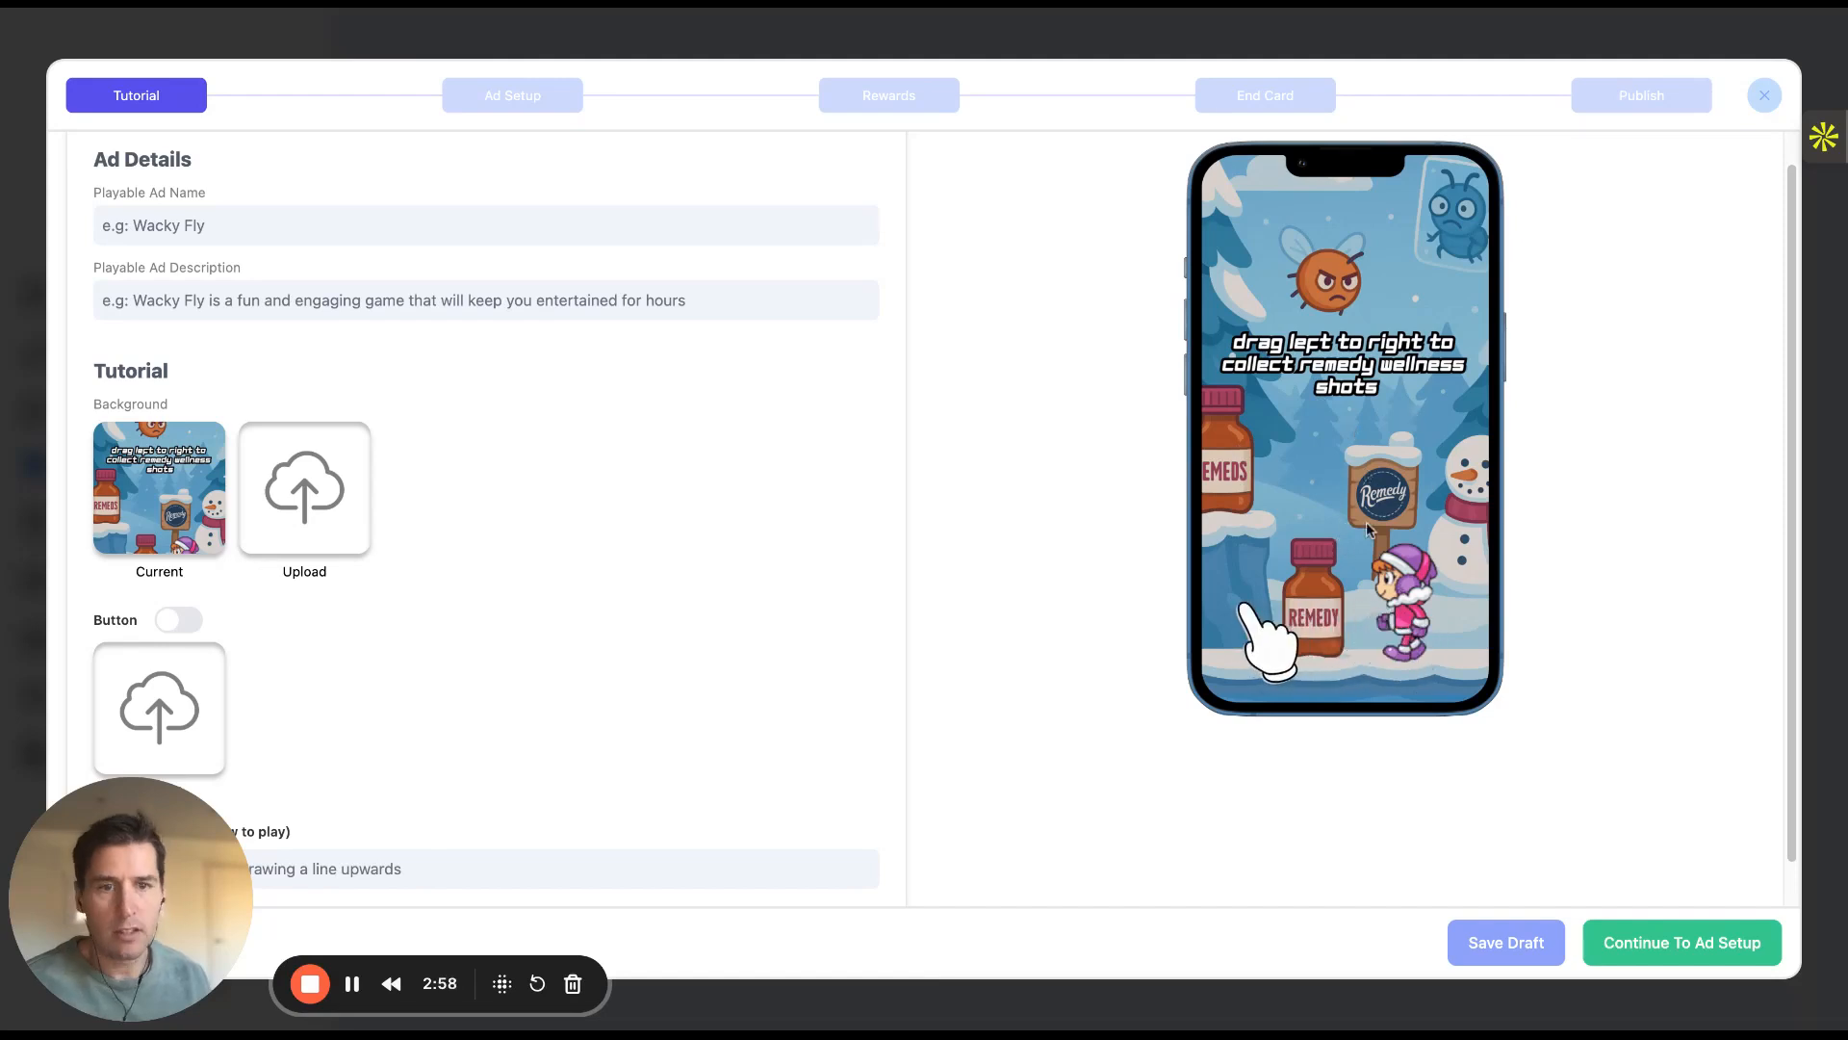
scroll(760, 614, "down", 1)
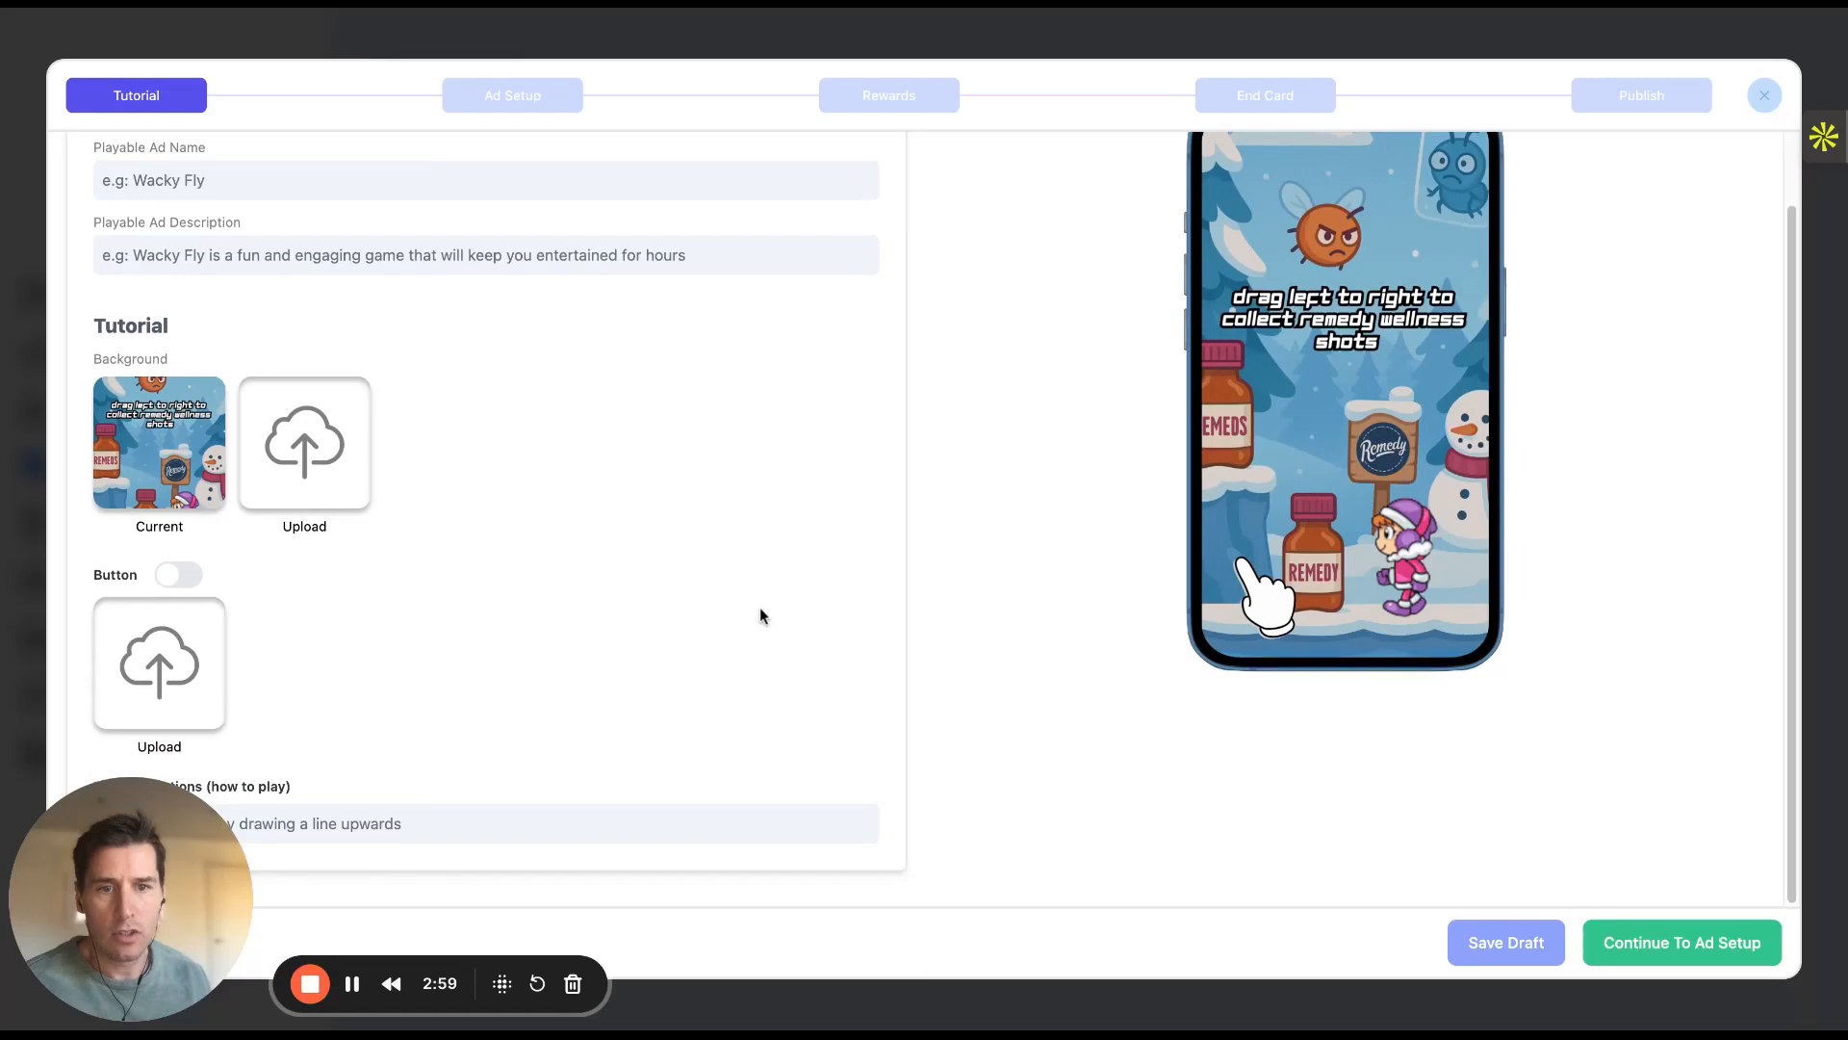
scroll(1329, 539, "up", 2)
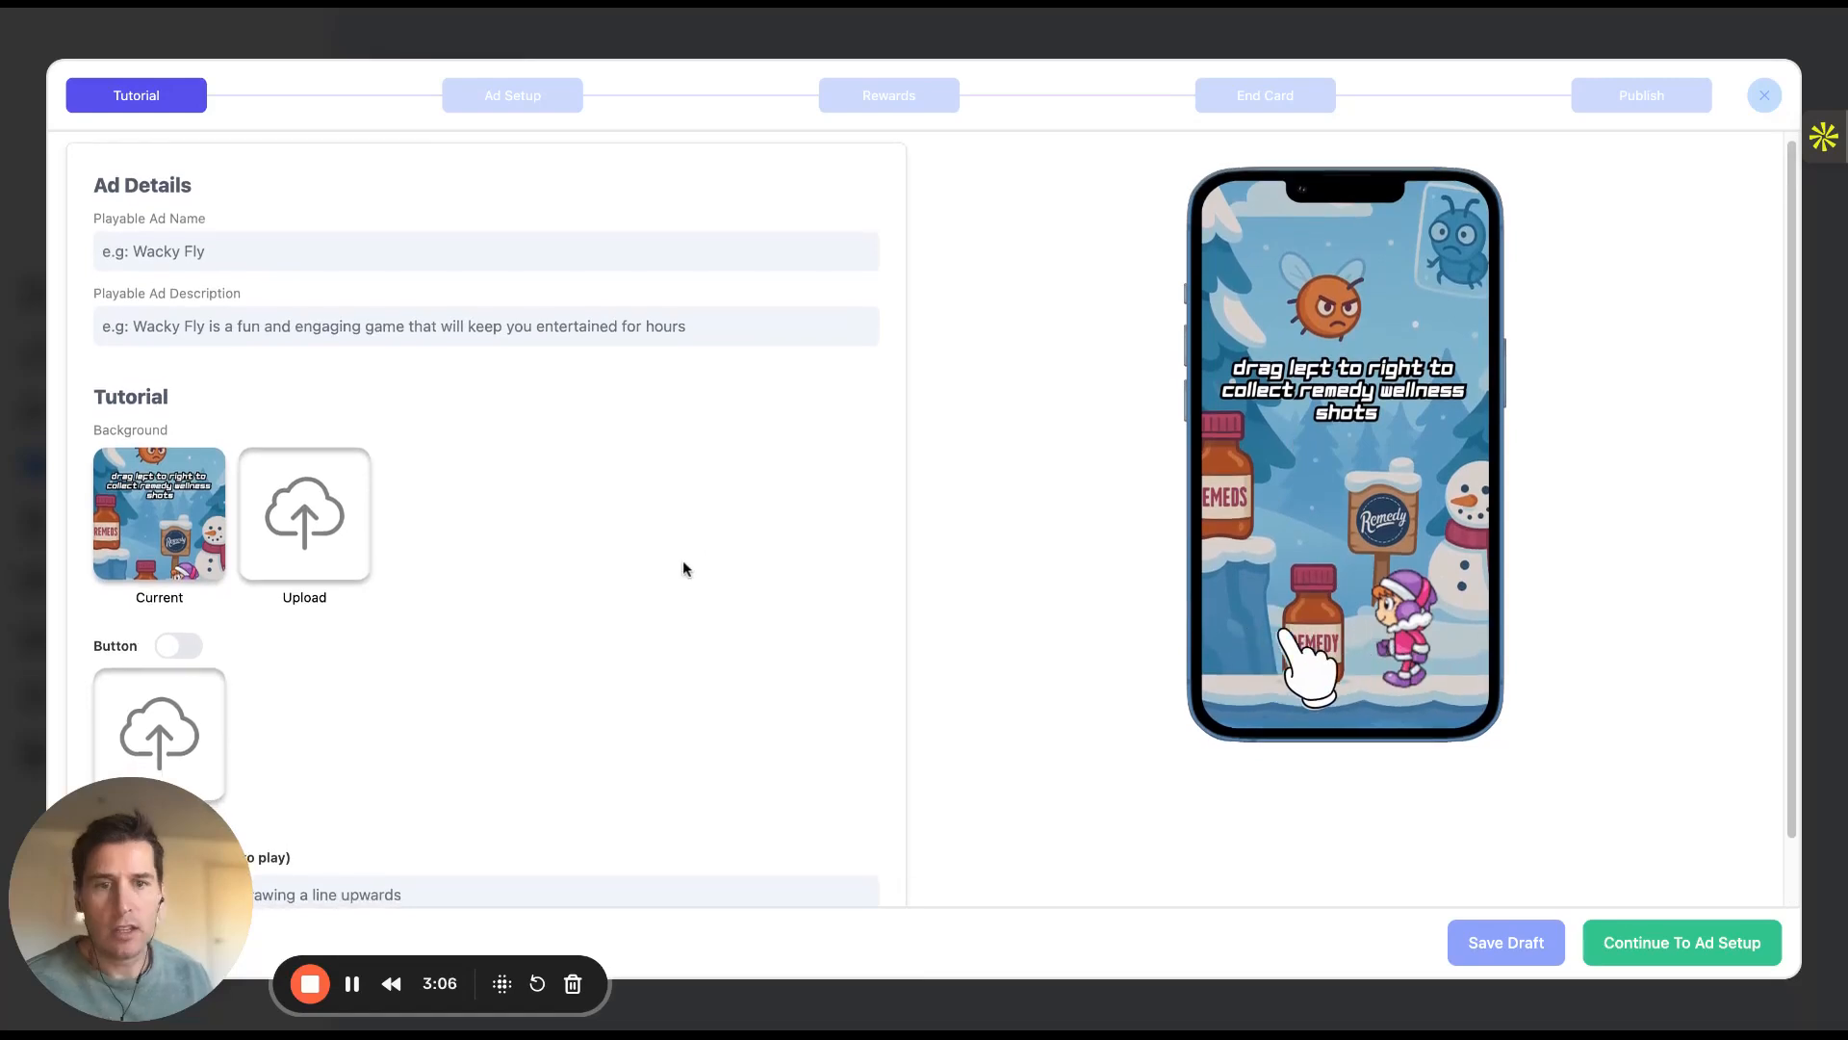
scroll(685, 568, "down", 2)
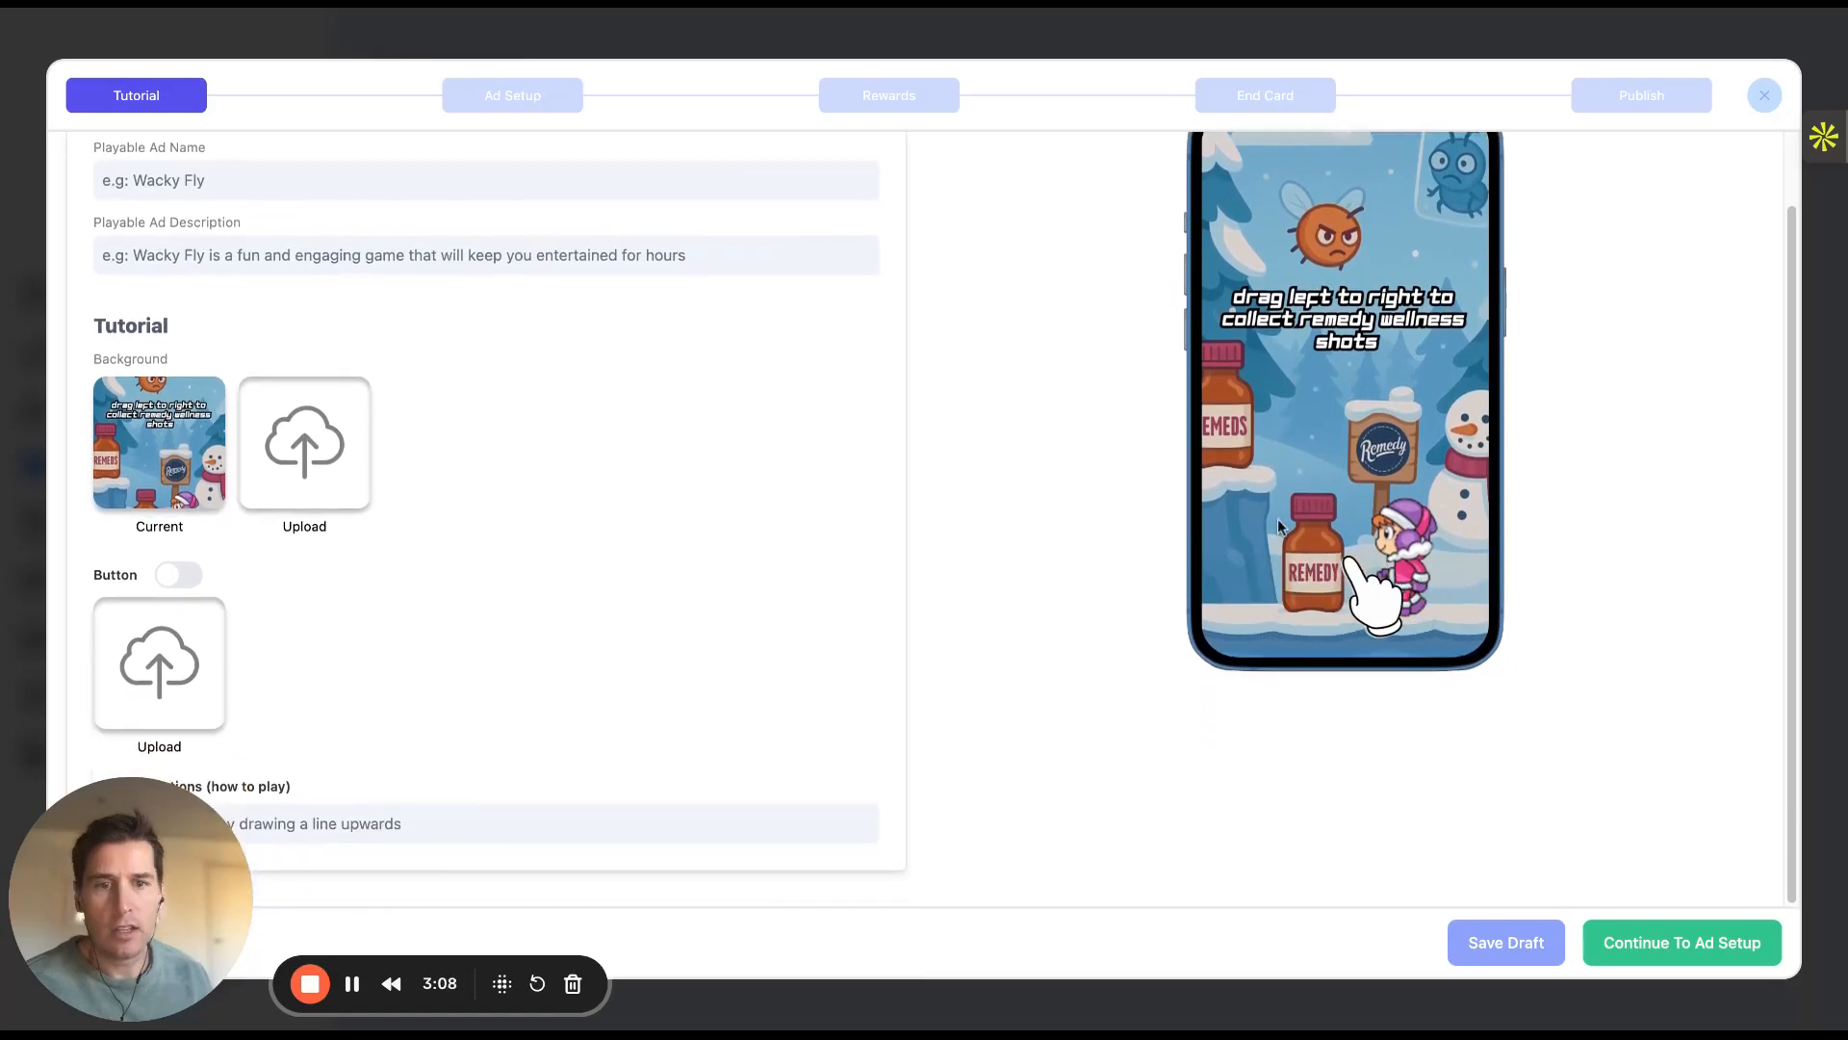
Add a tutorial Start button and replace the how-to-play instructions with pasted text
left_click(182, 576)
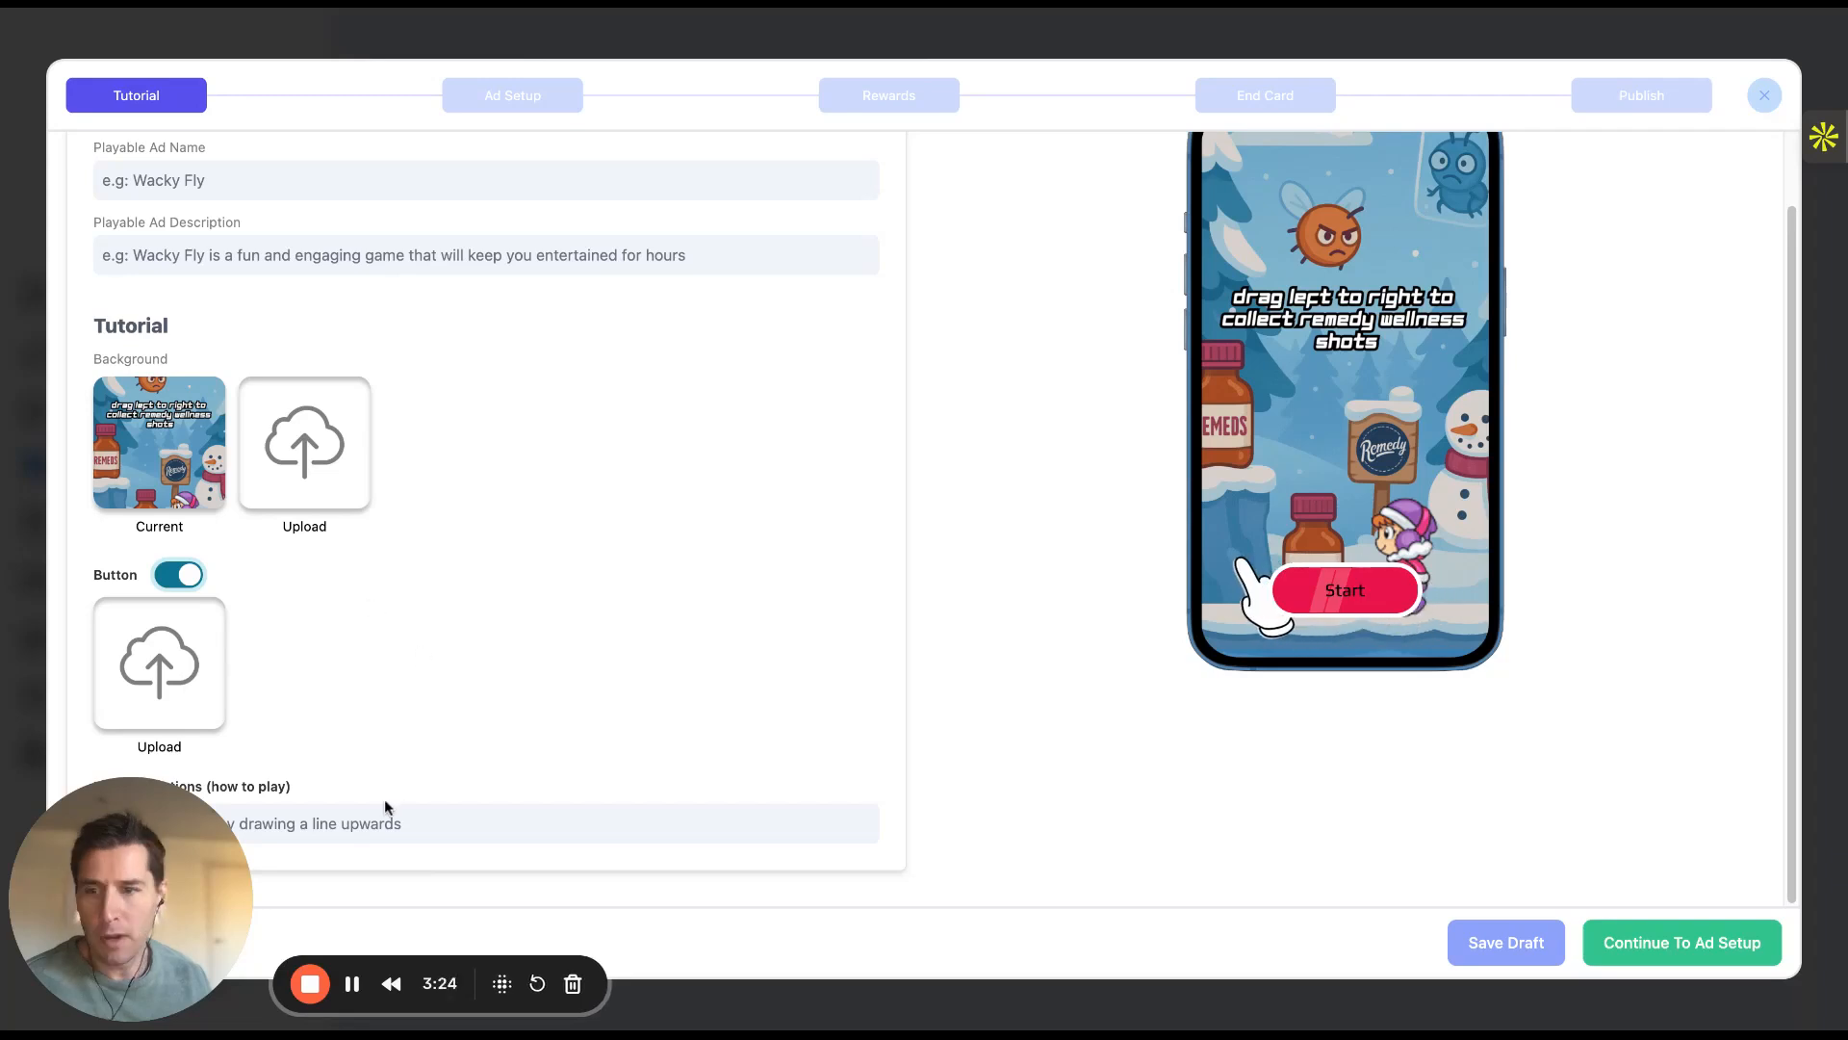
left_click(366, 828)
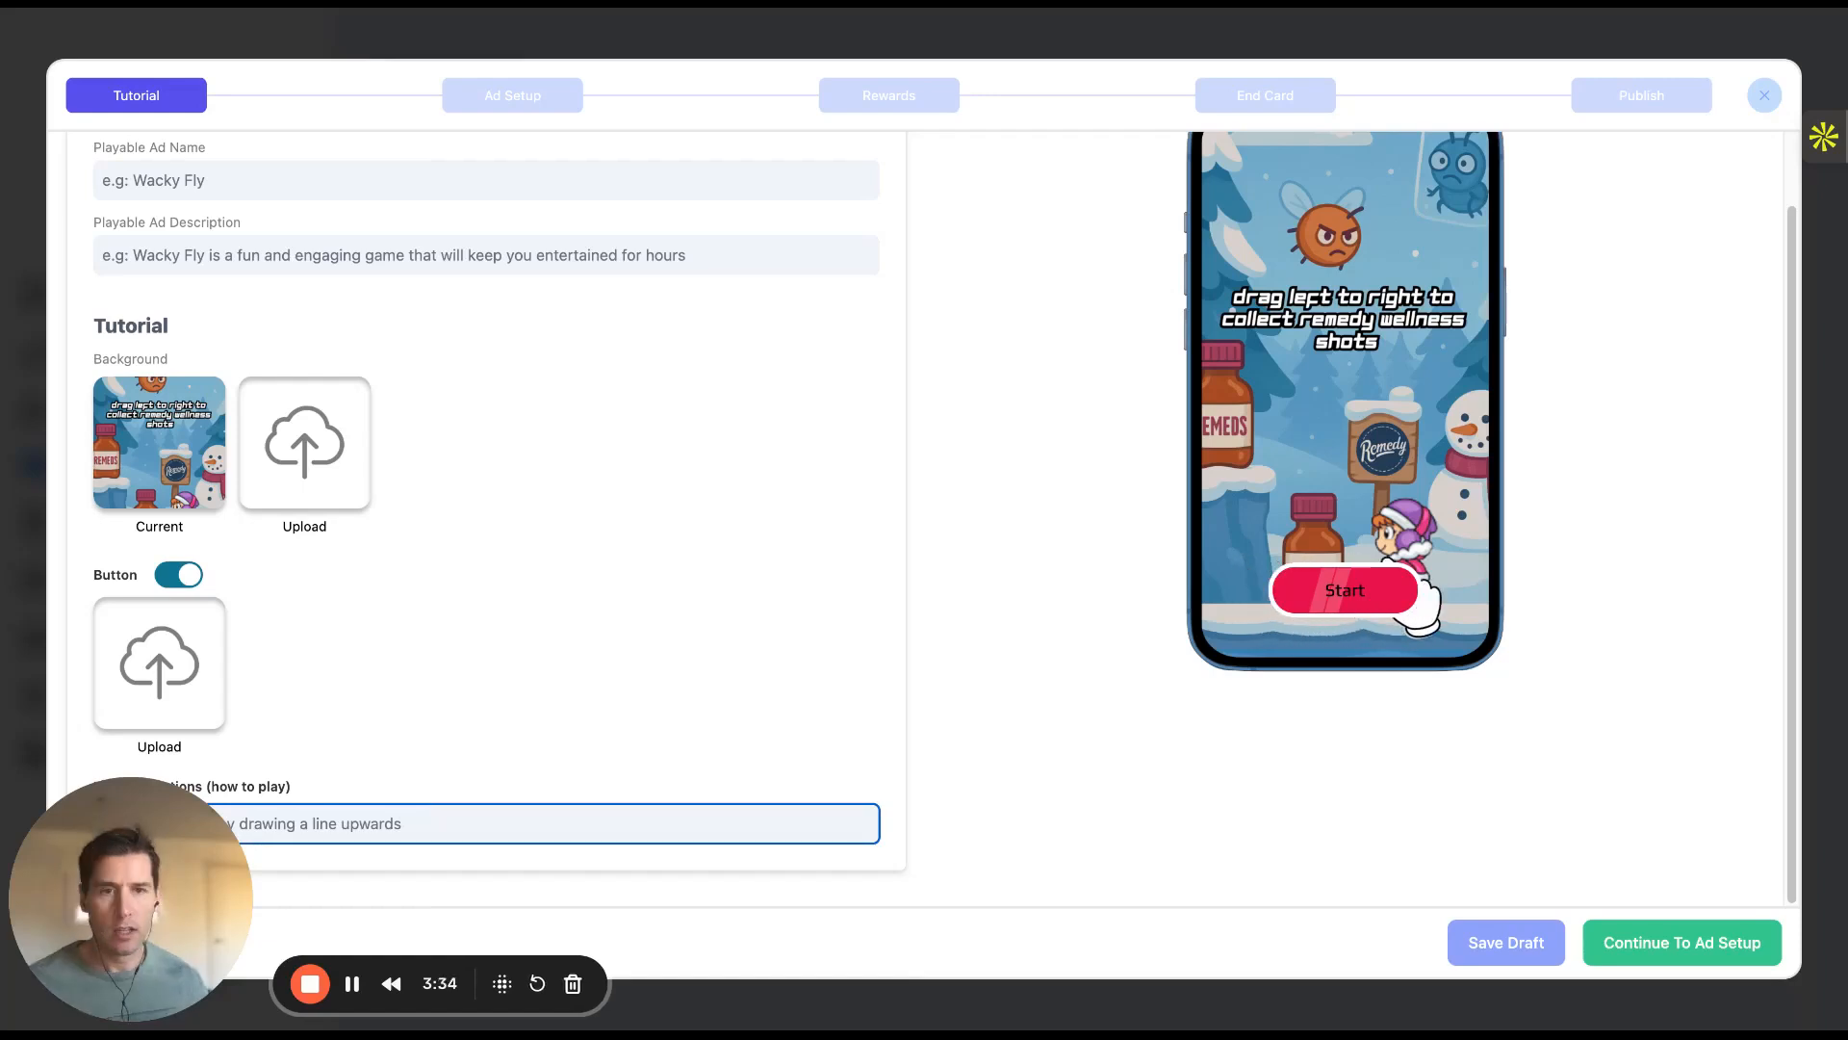
type("Swipe across")
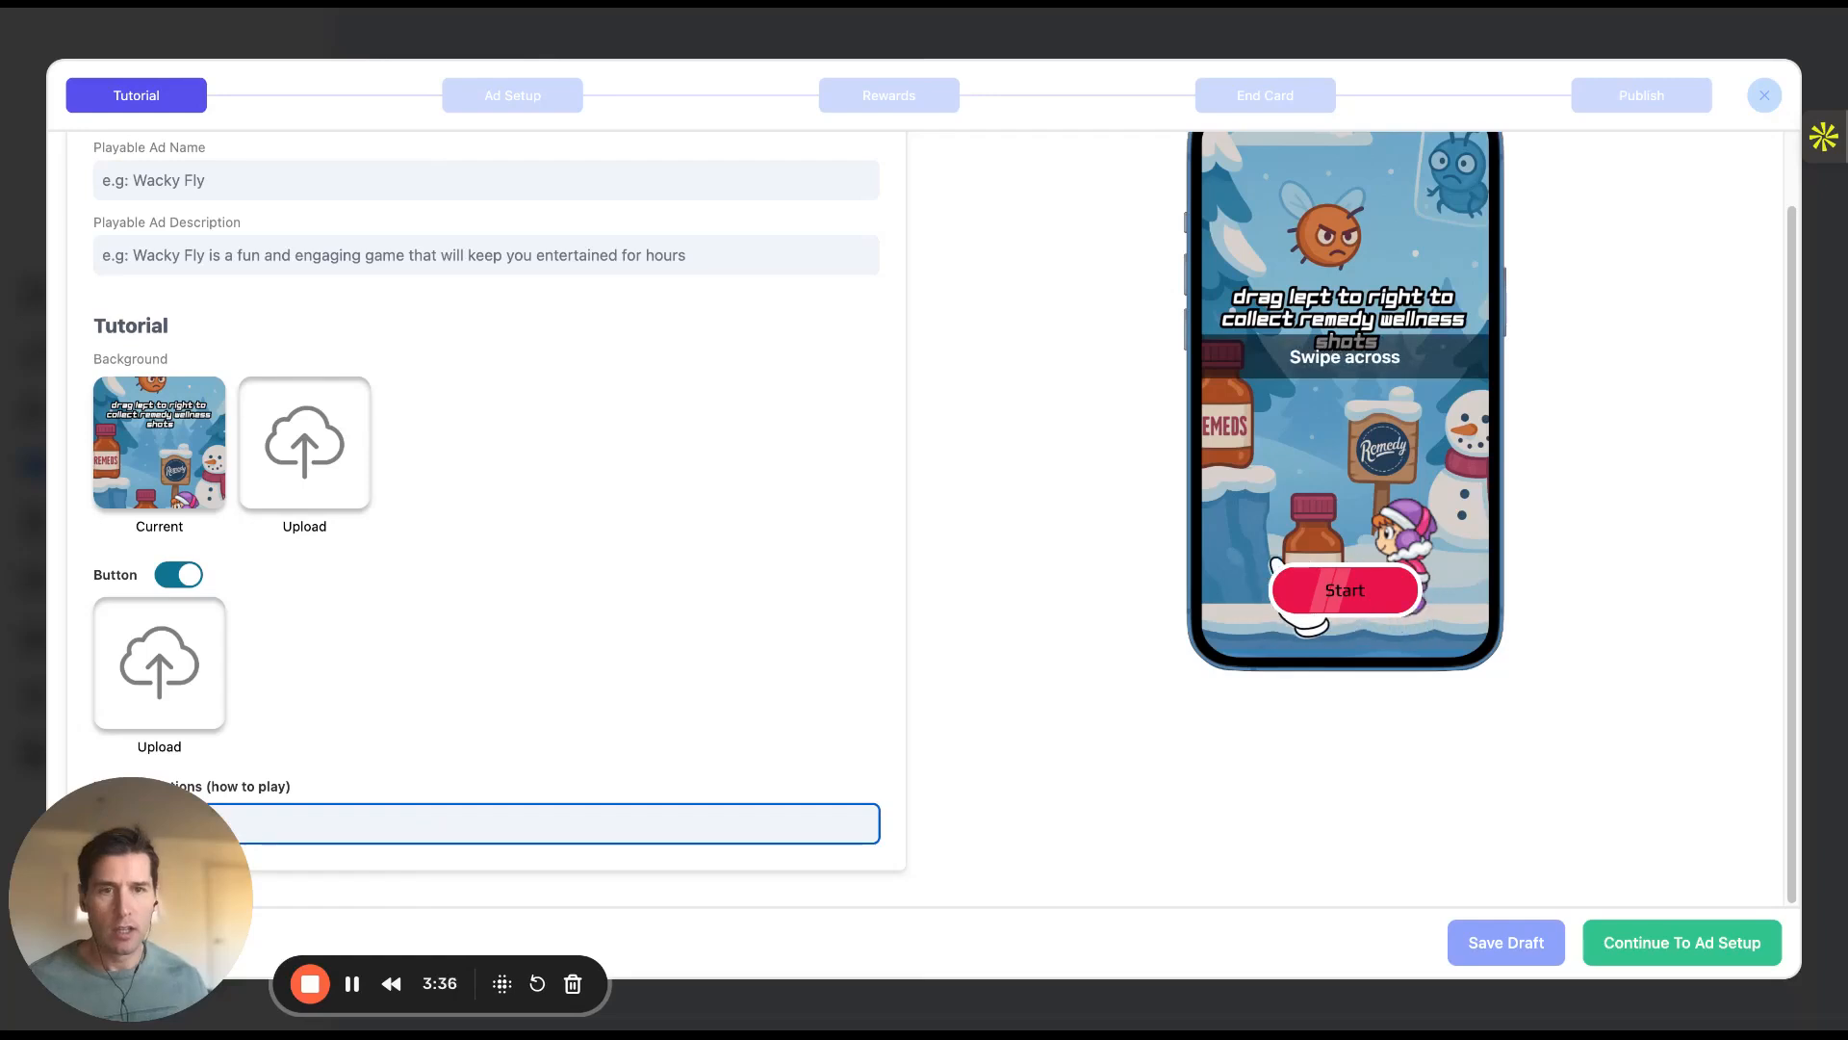
type(" the scree")
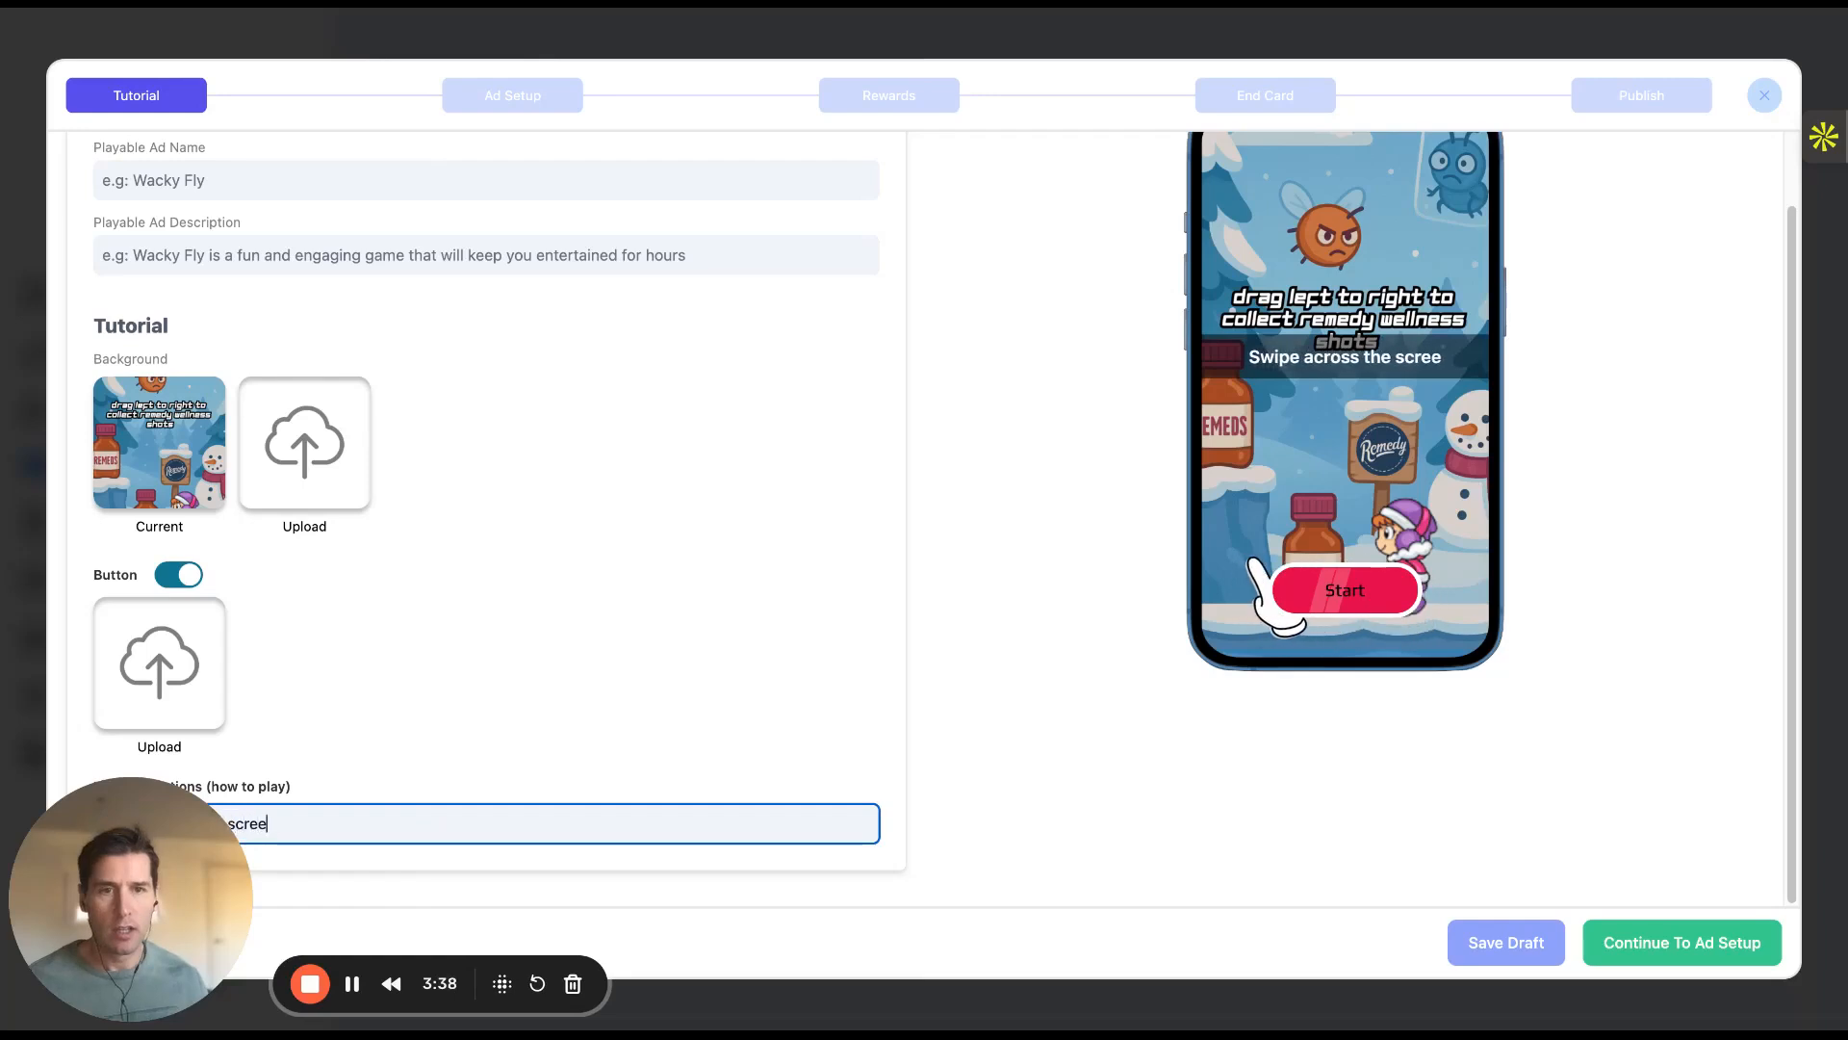
type("n to move character")
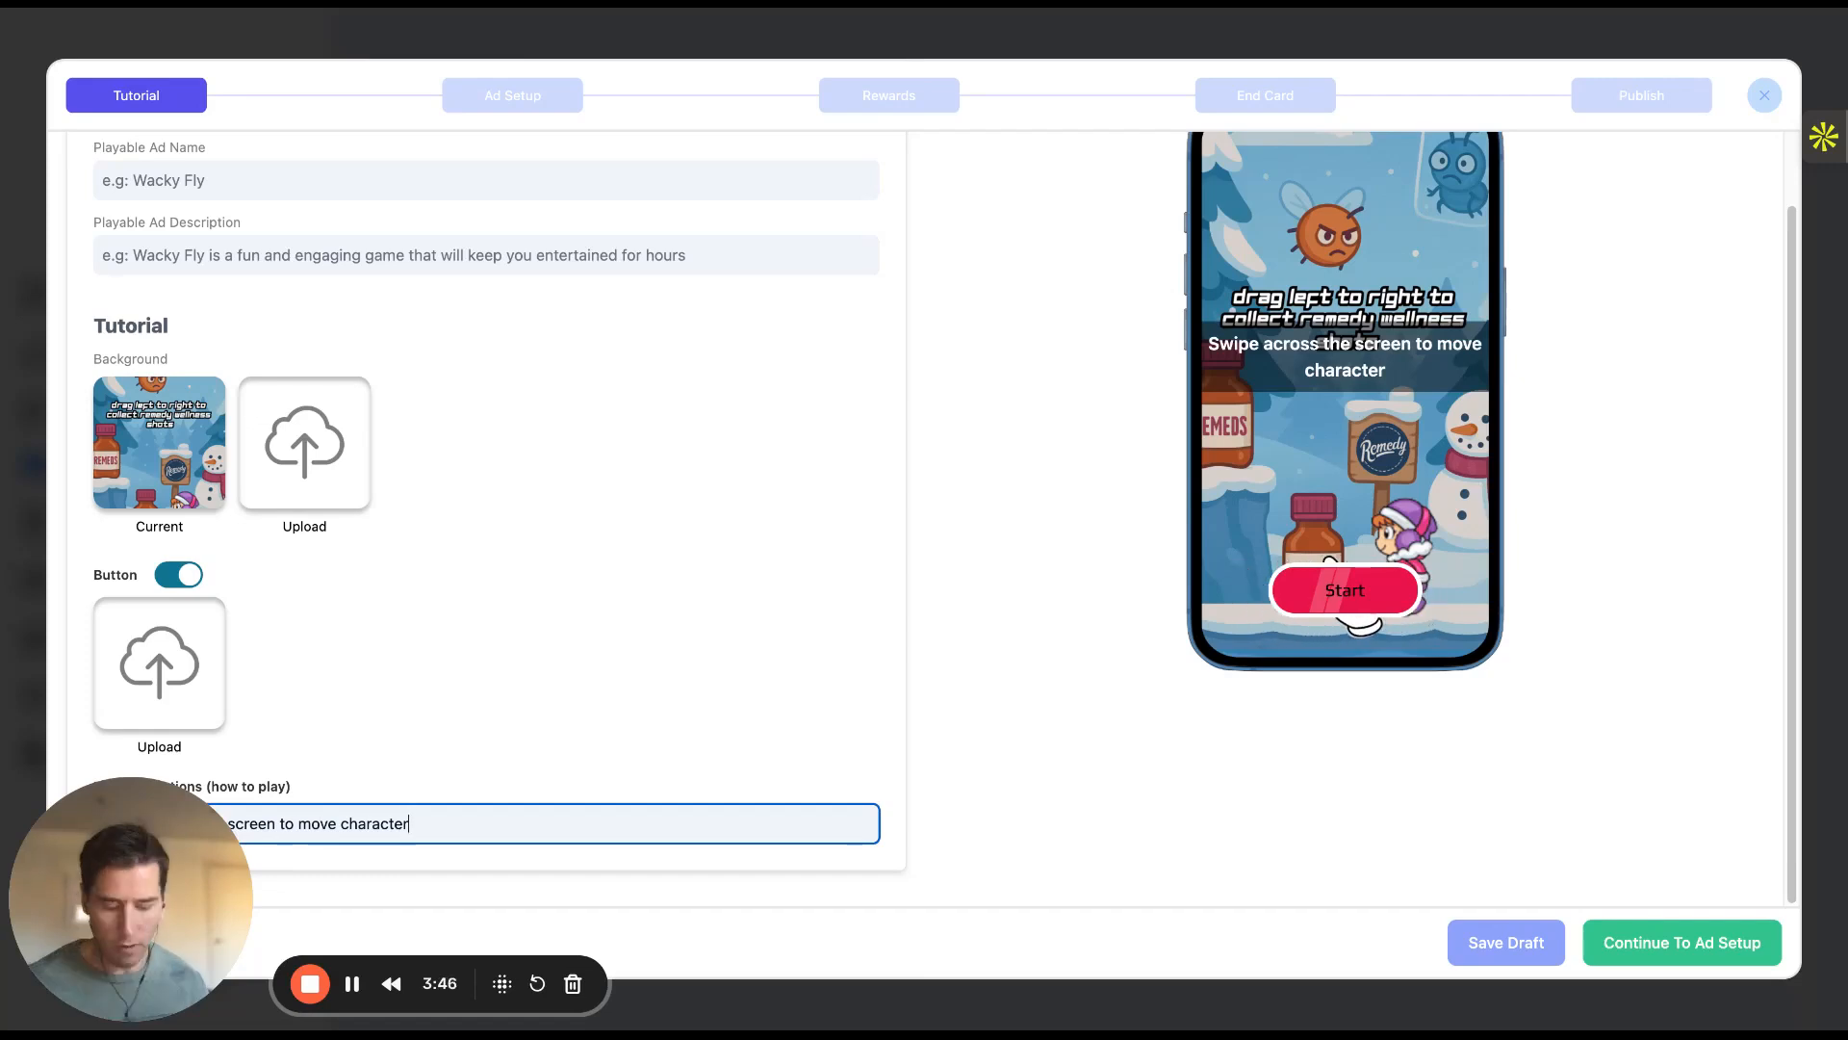
key("super+a")
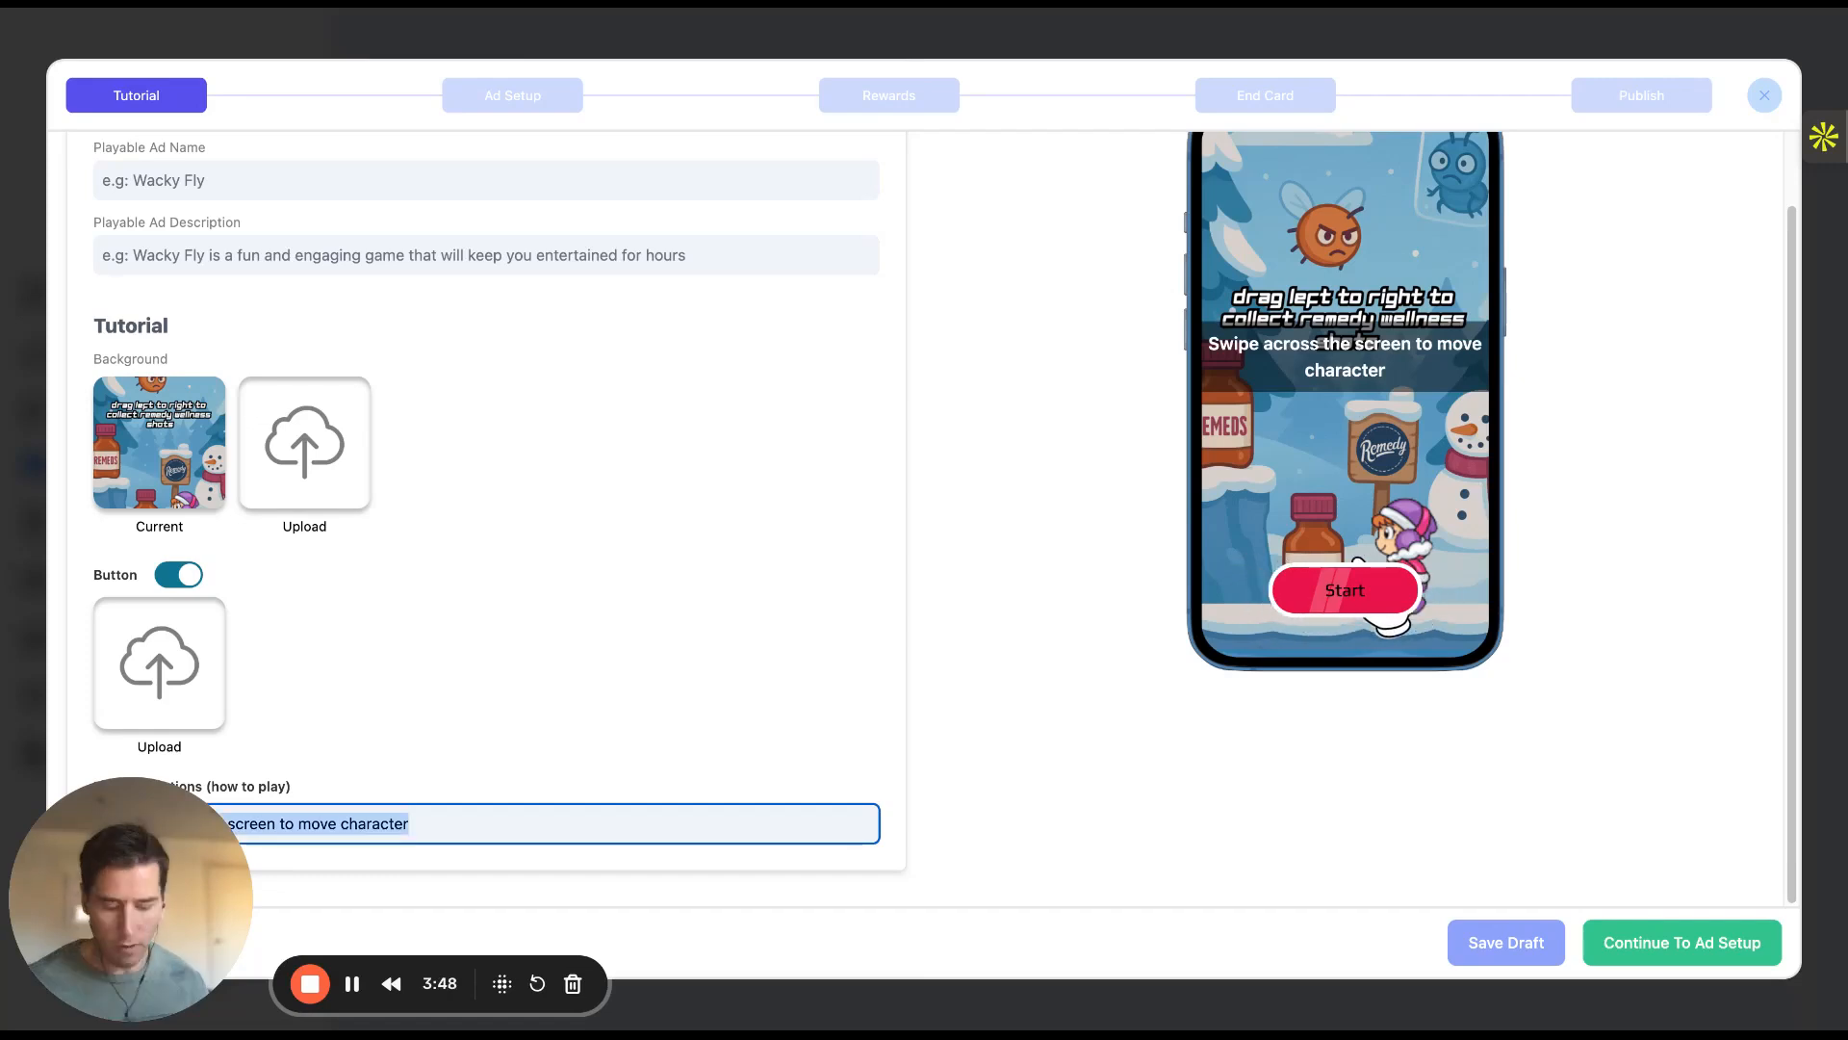
key("super+v")
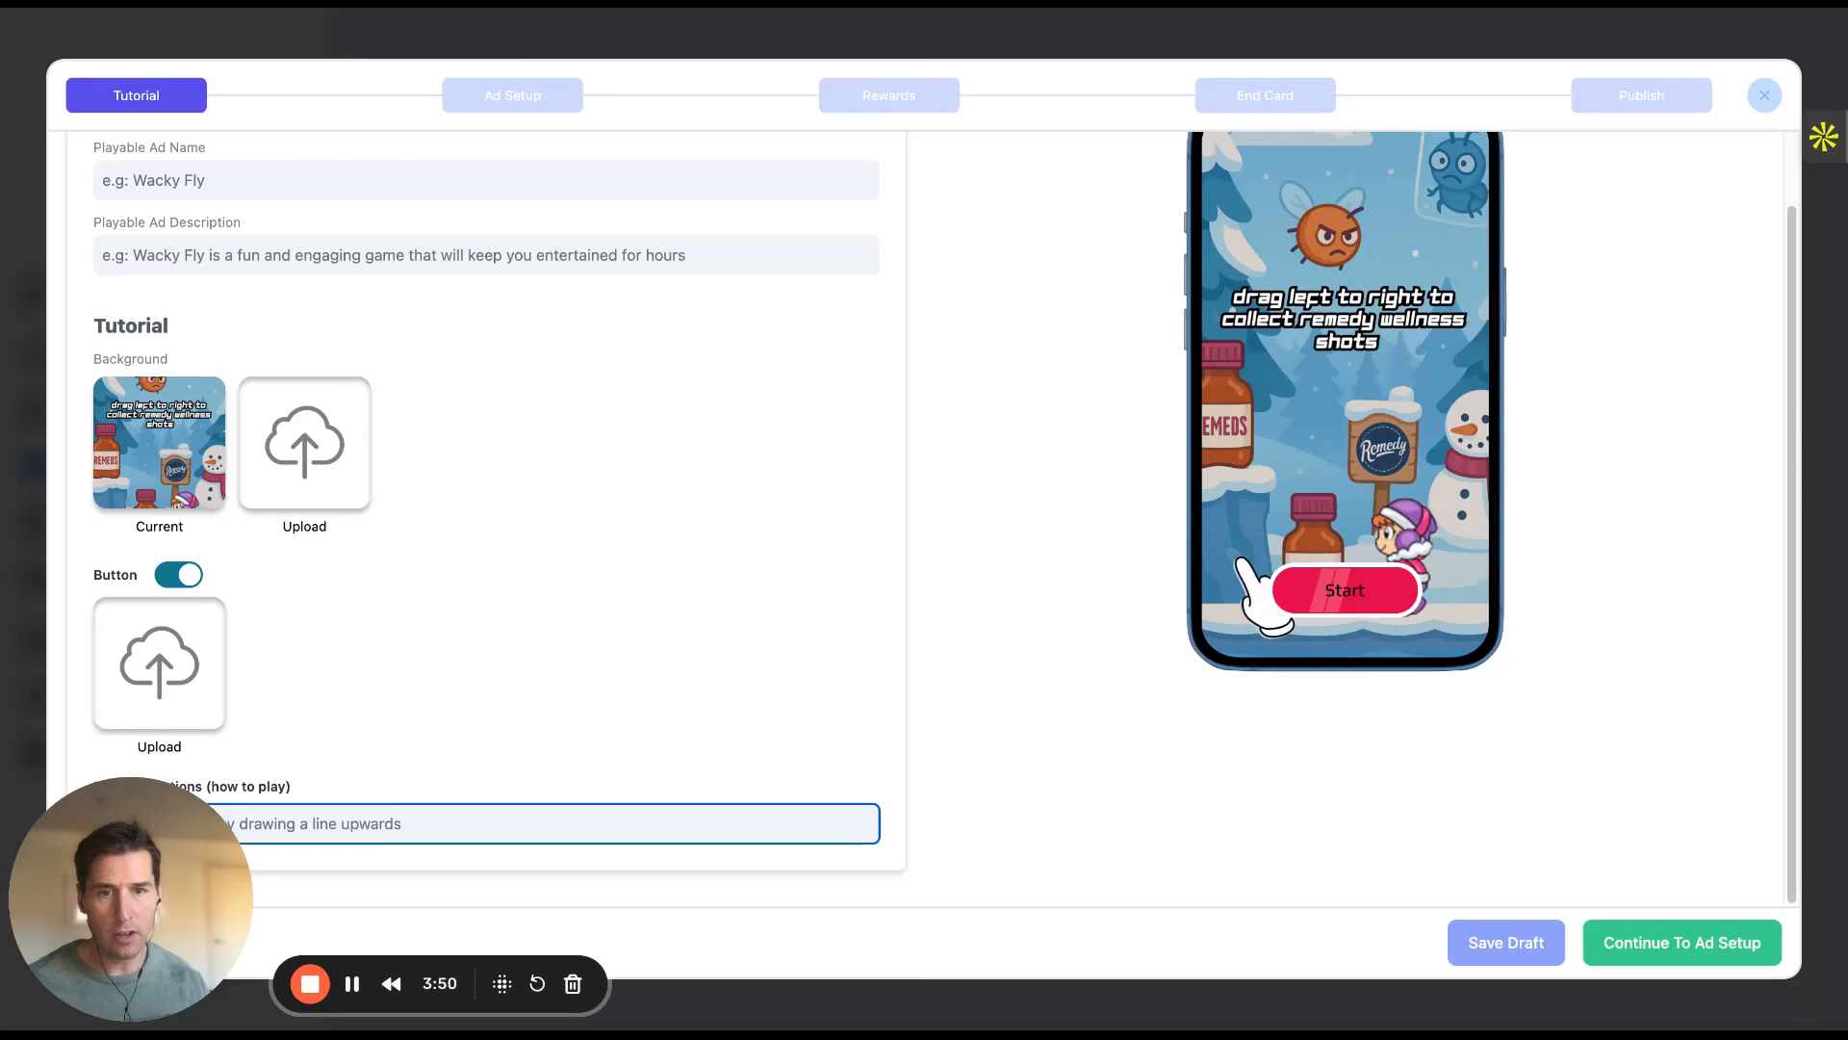
scroll(1016, 556, "up", 2)
scroll(1015, 558, "up", 1)
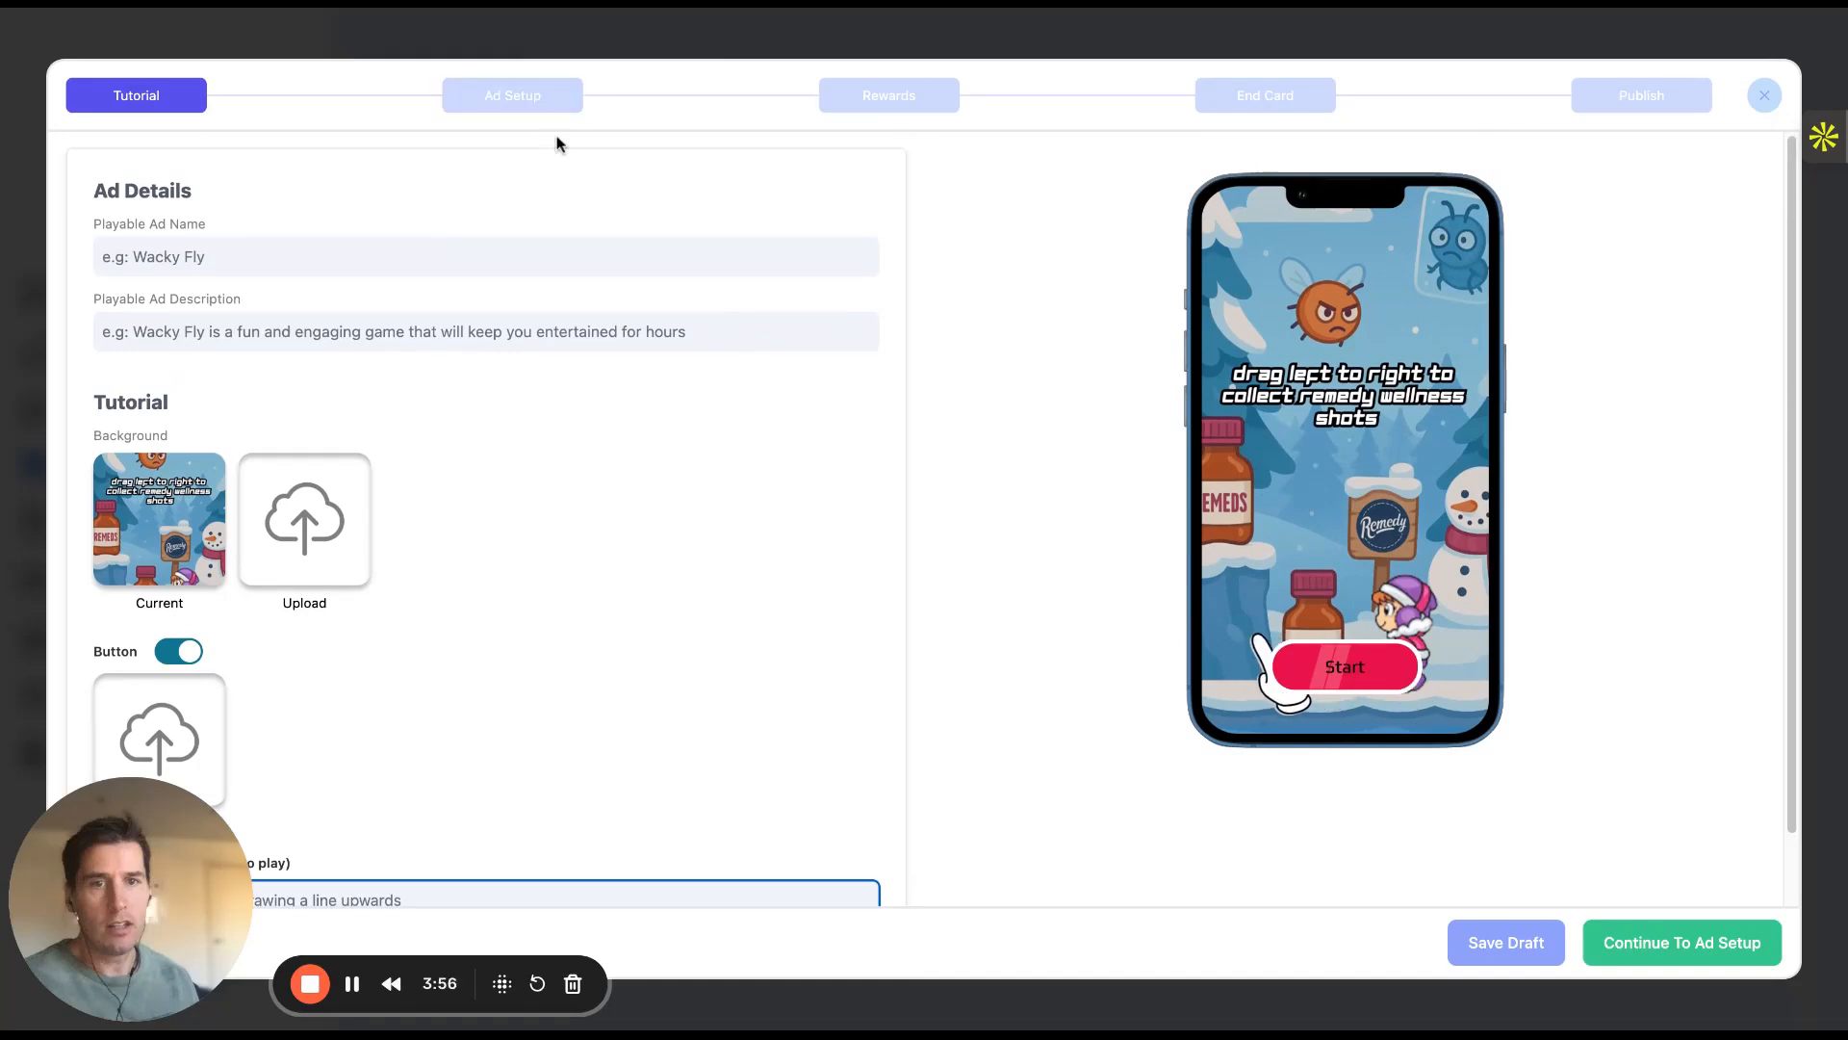
On the Ad Setup step, give Target 2 the orange asset instead of the heart
left_click(536, 100)
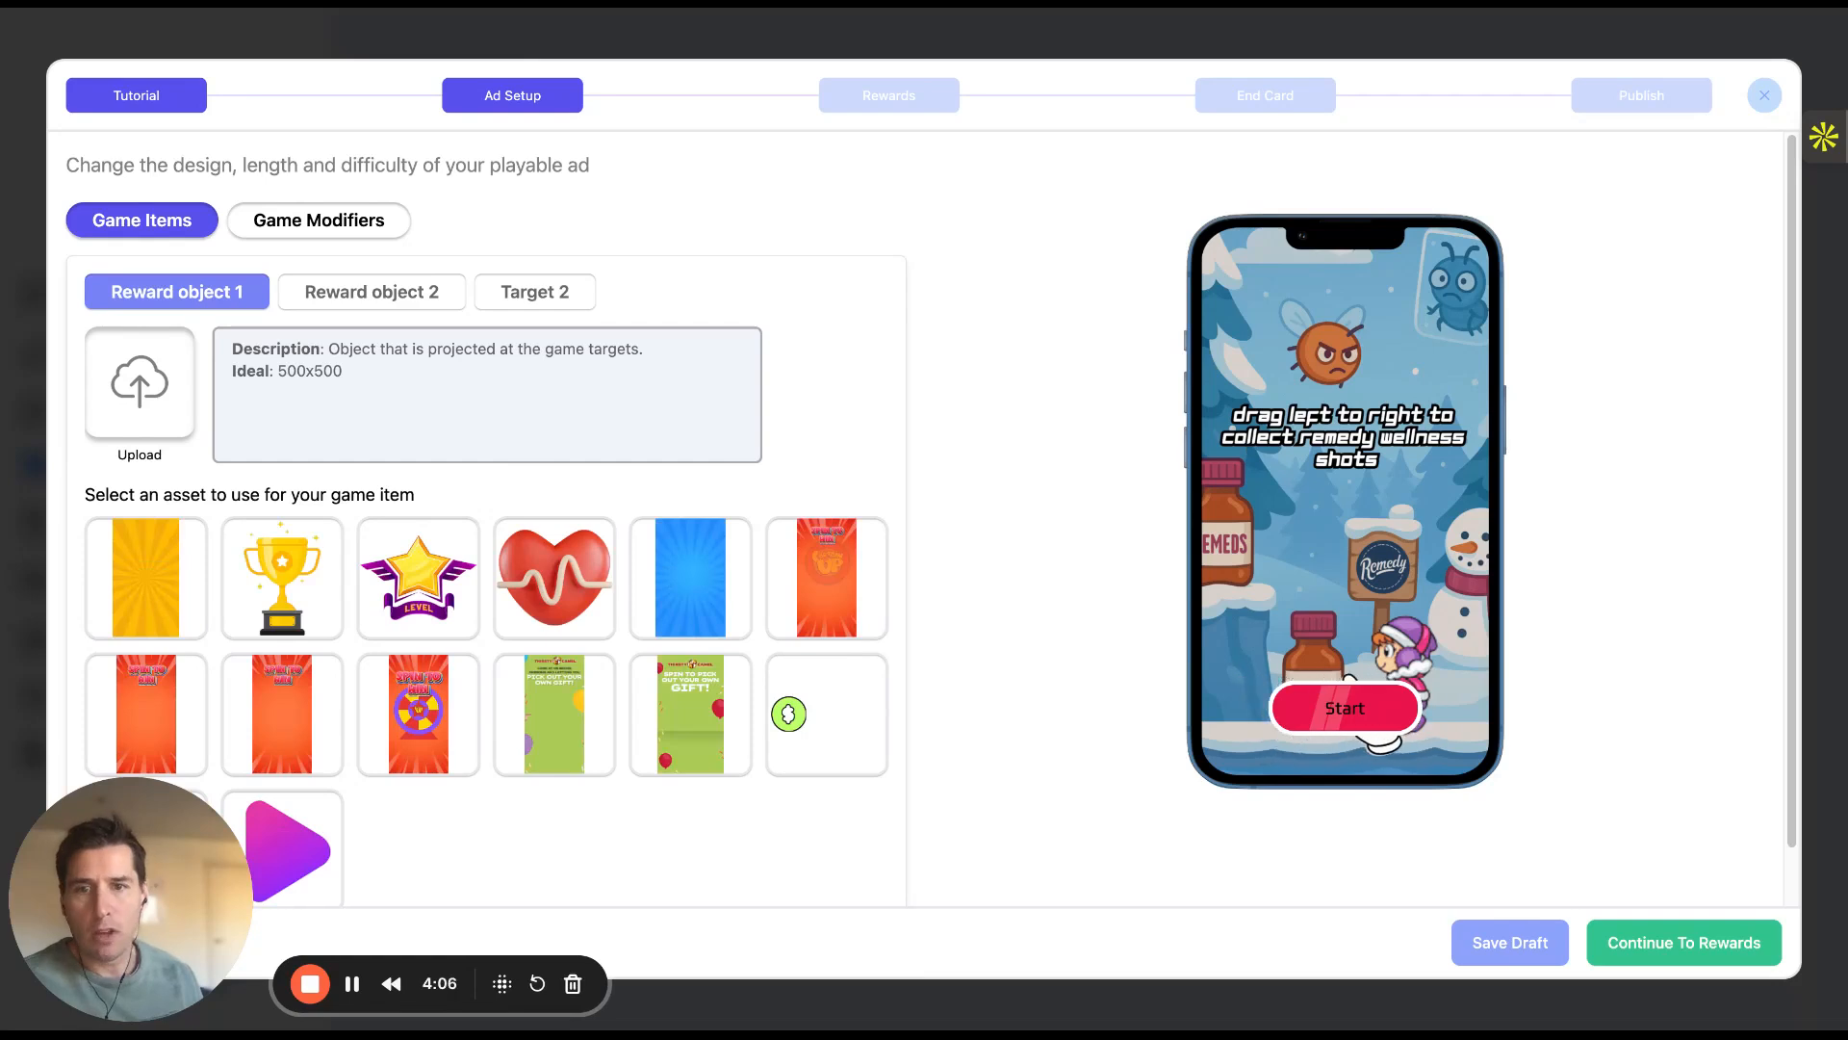
left_click(366, 293)
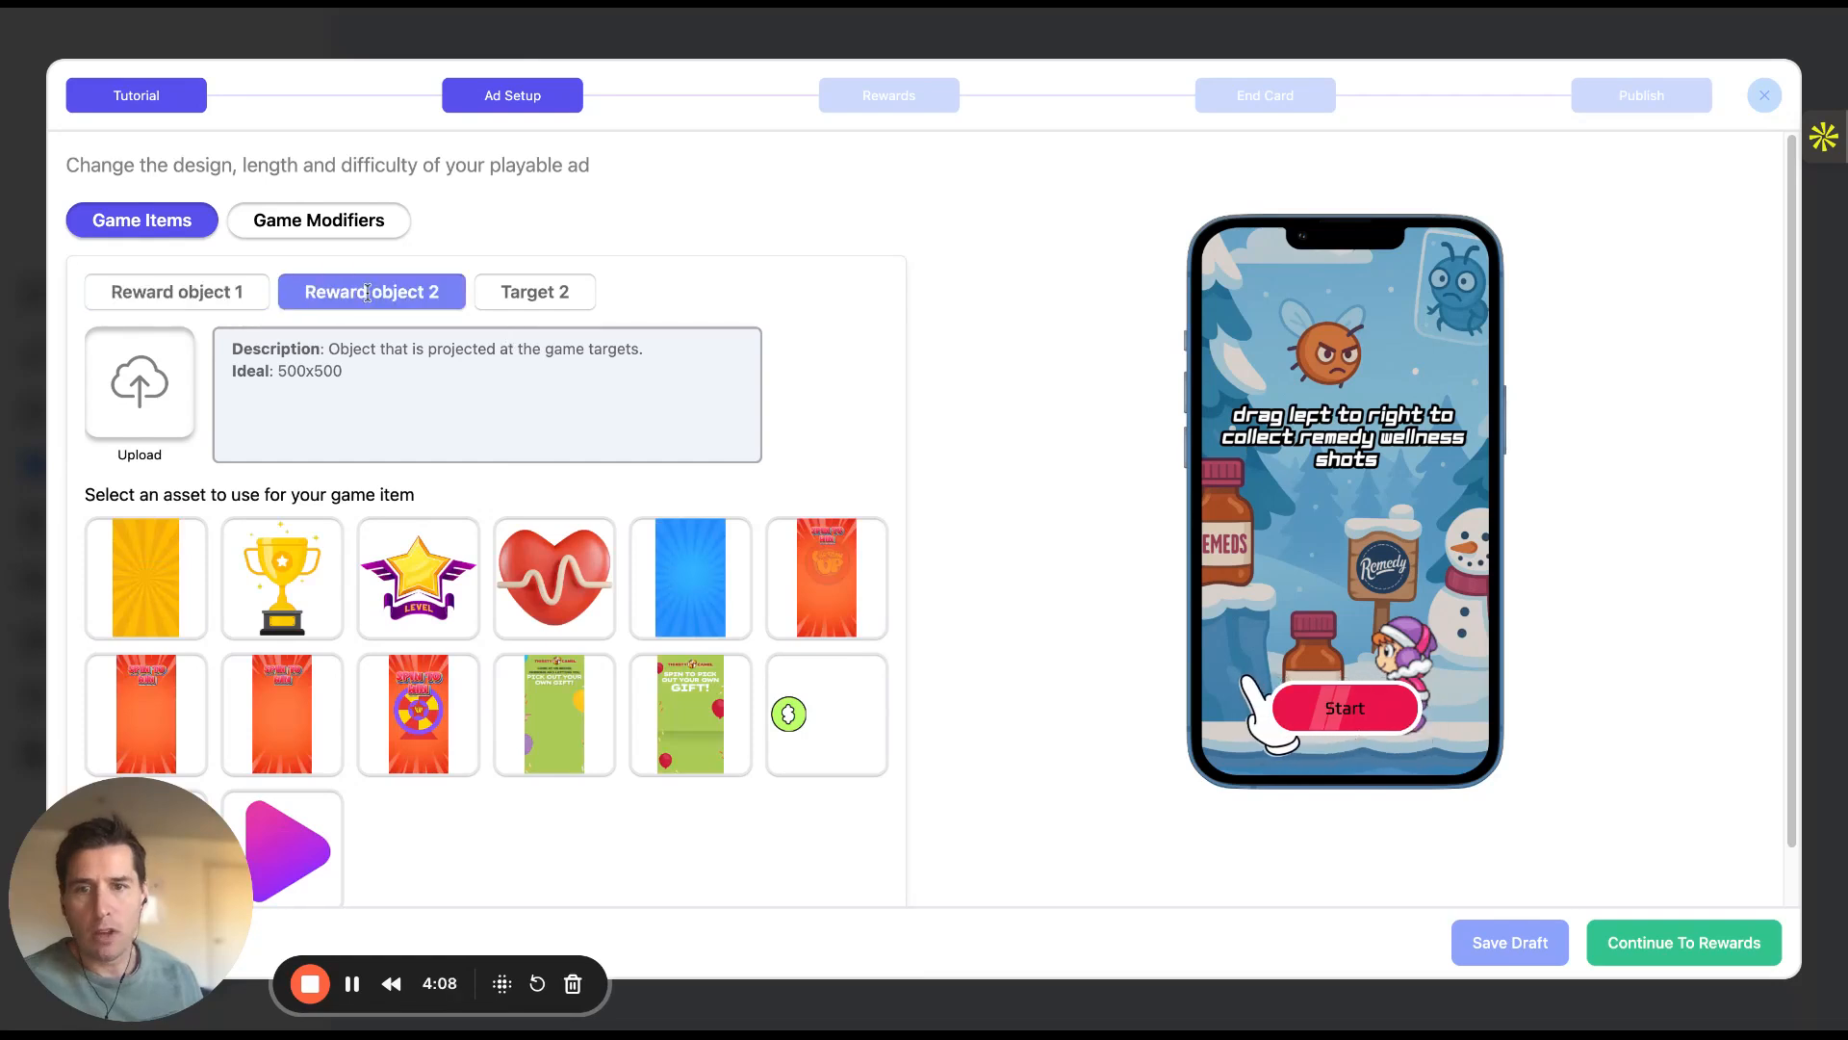
left_click(541, 302)
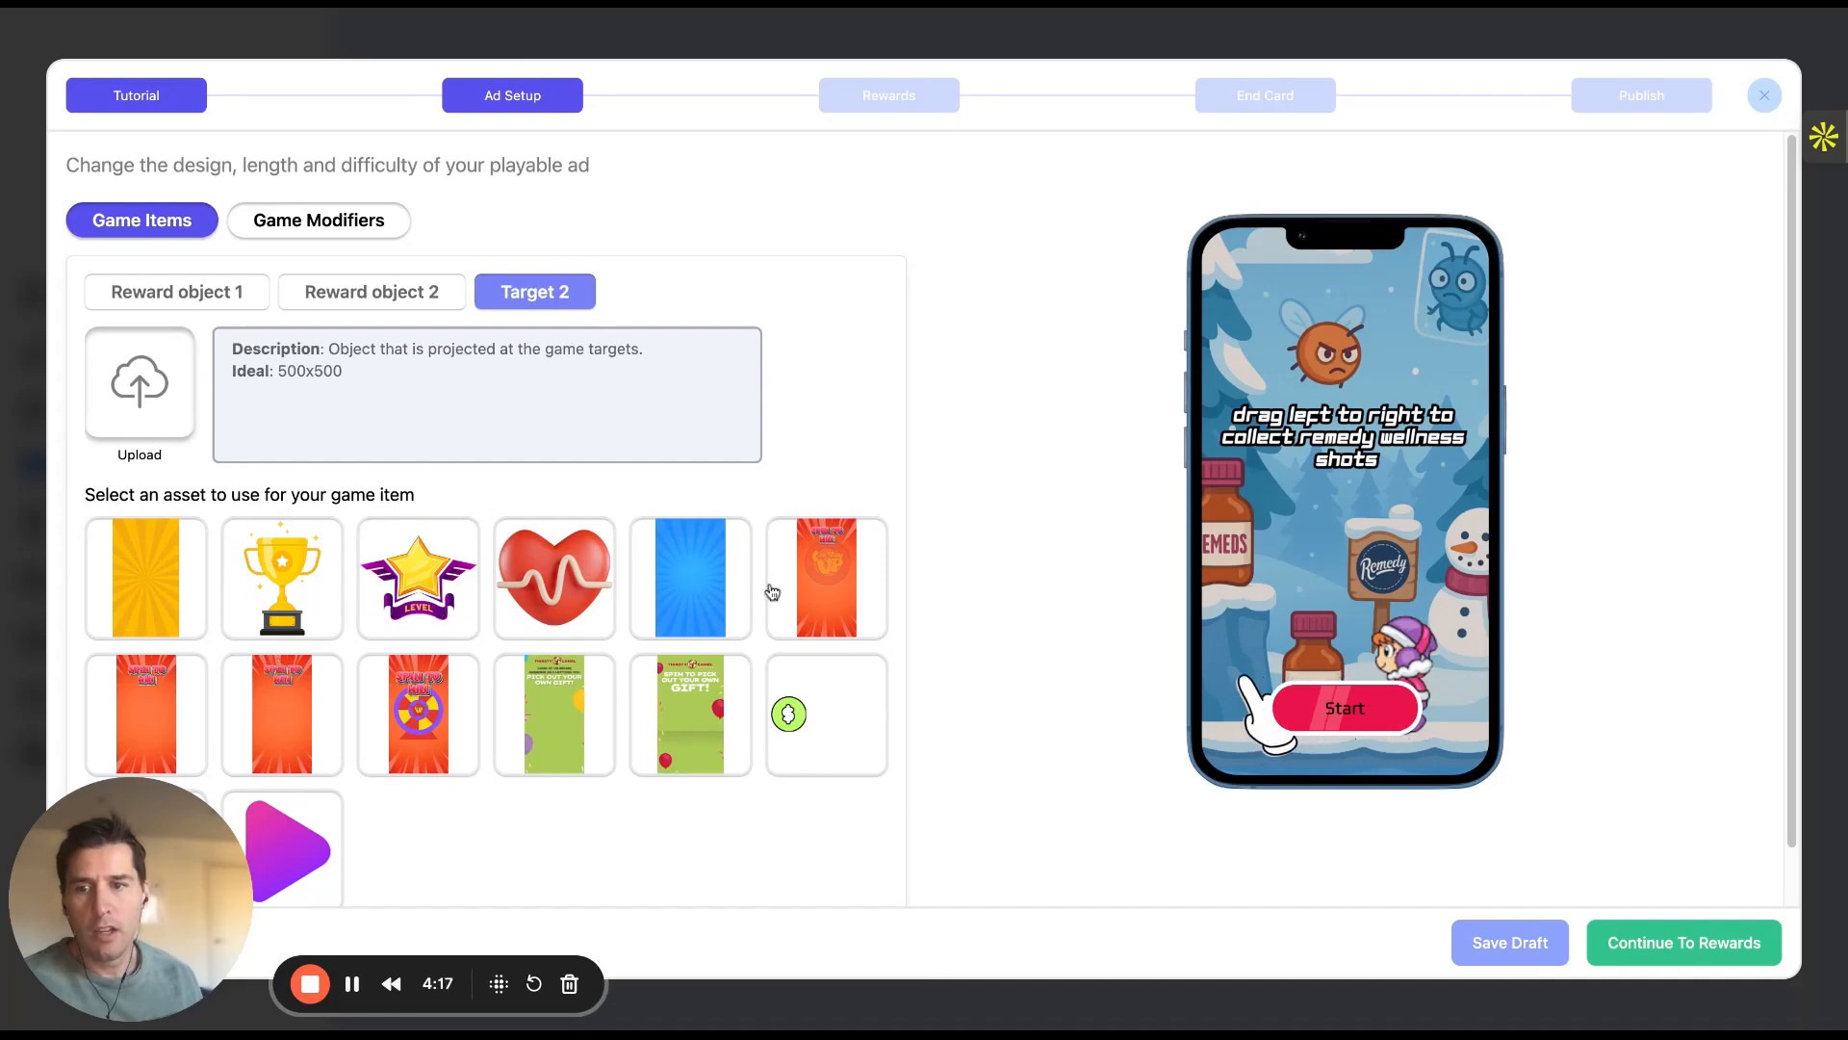
left_click(508, 601)
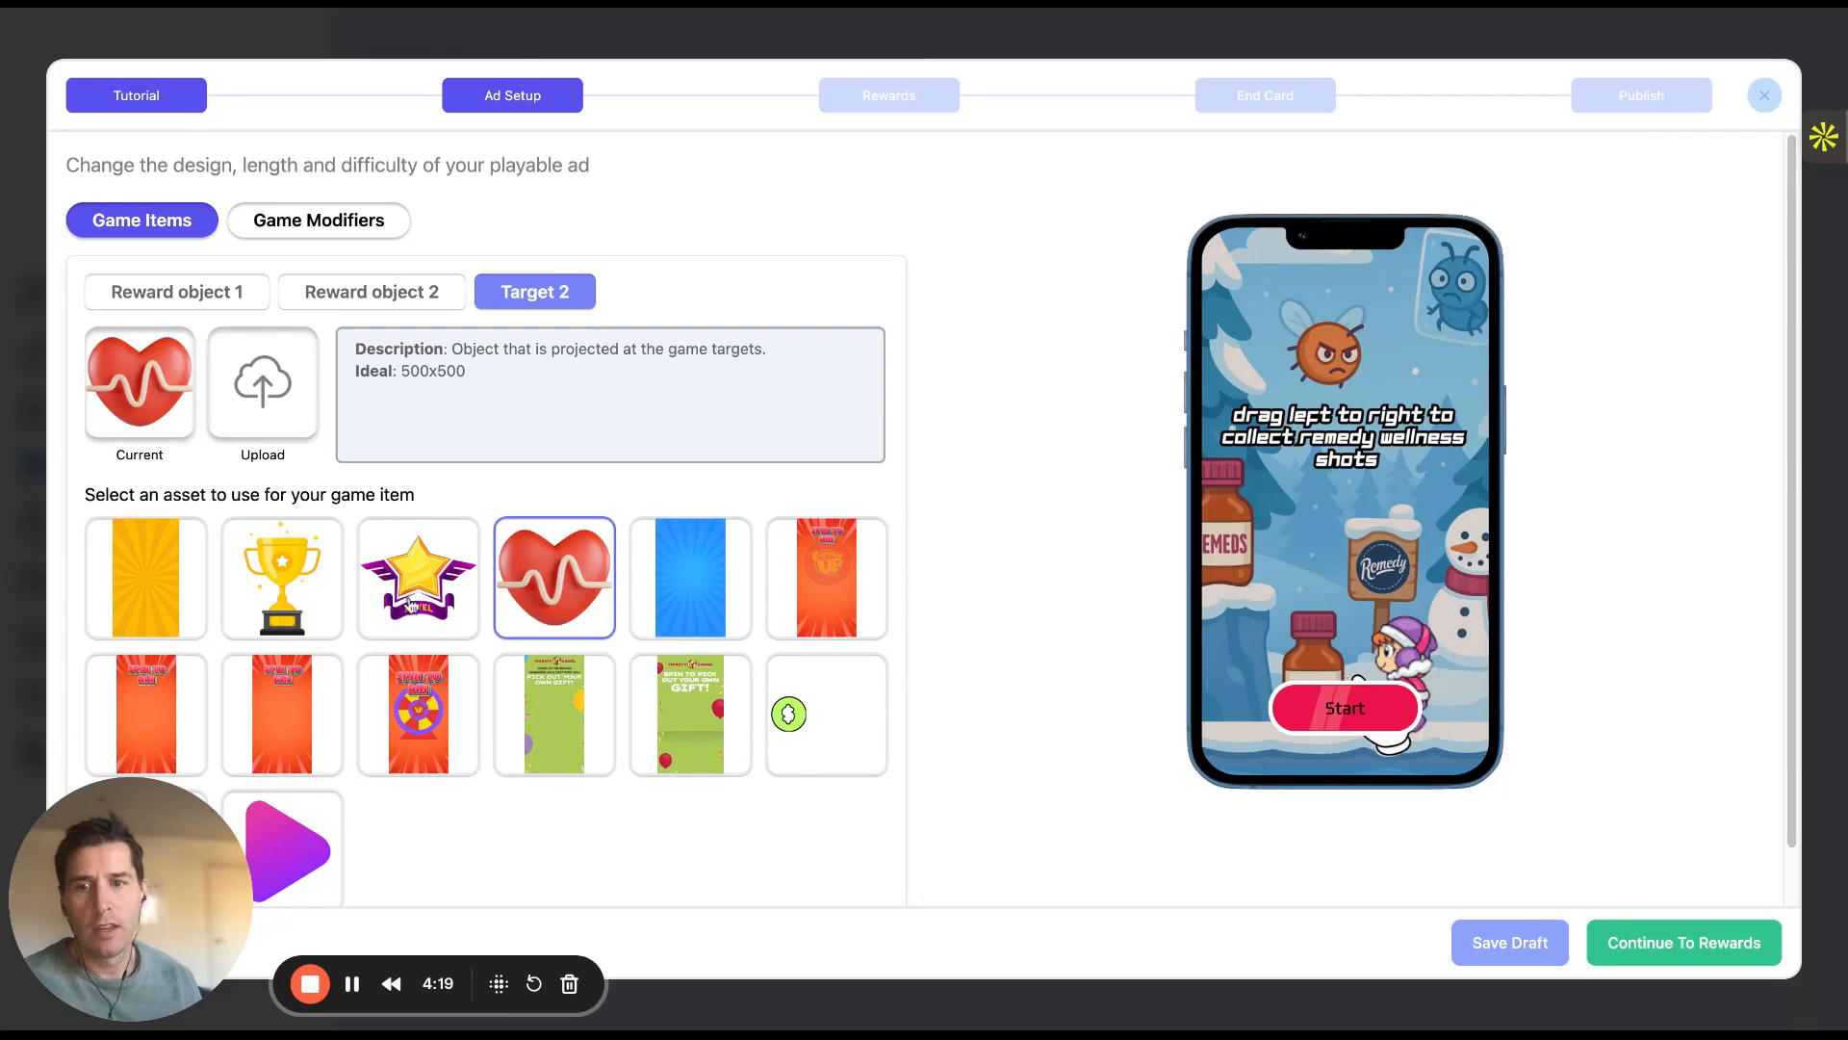
left_click(315, 728)
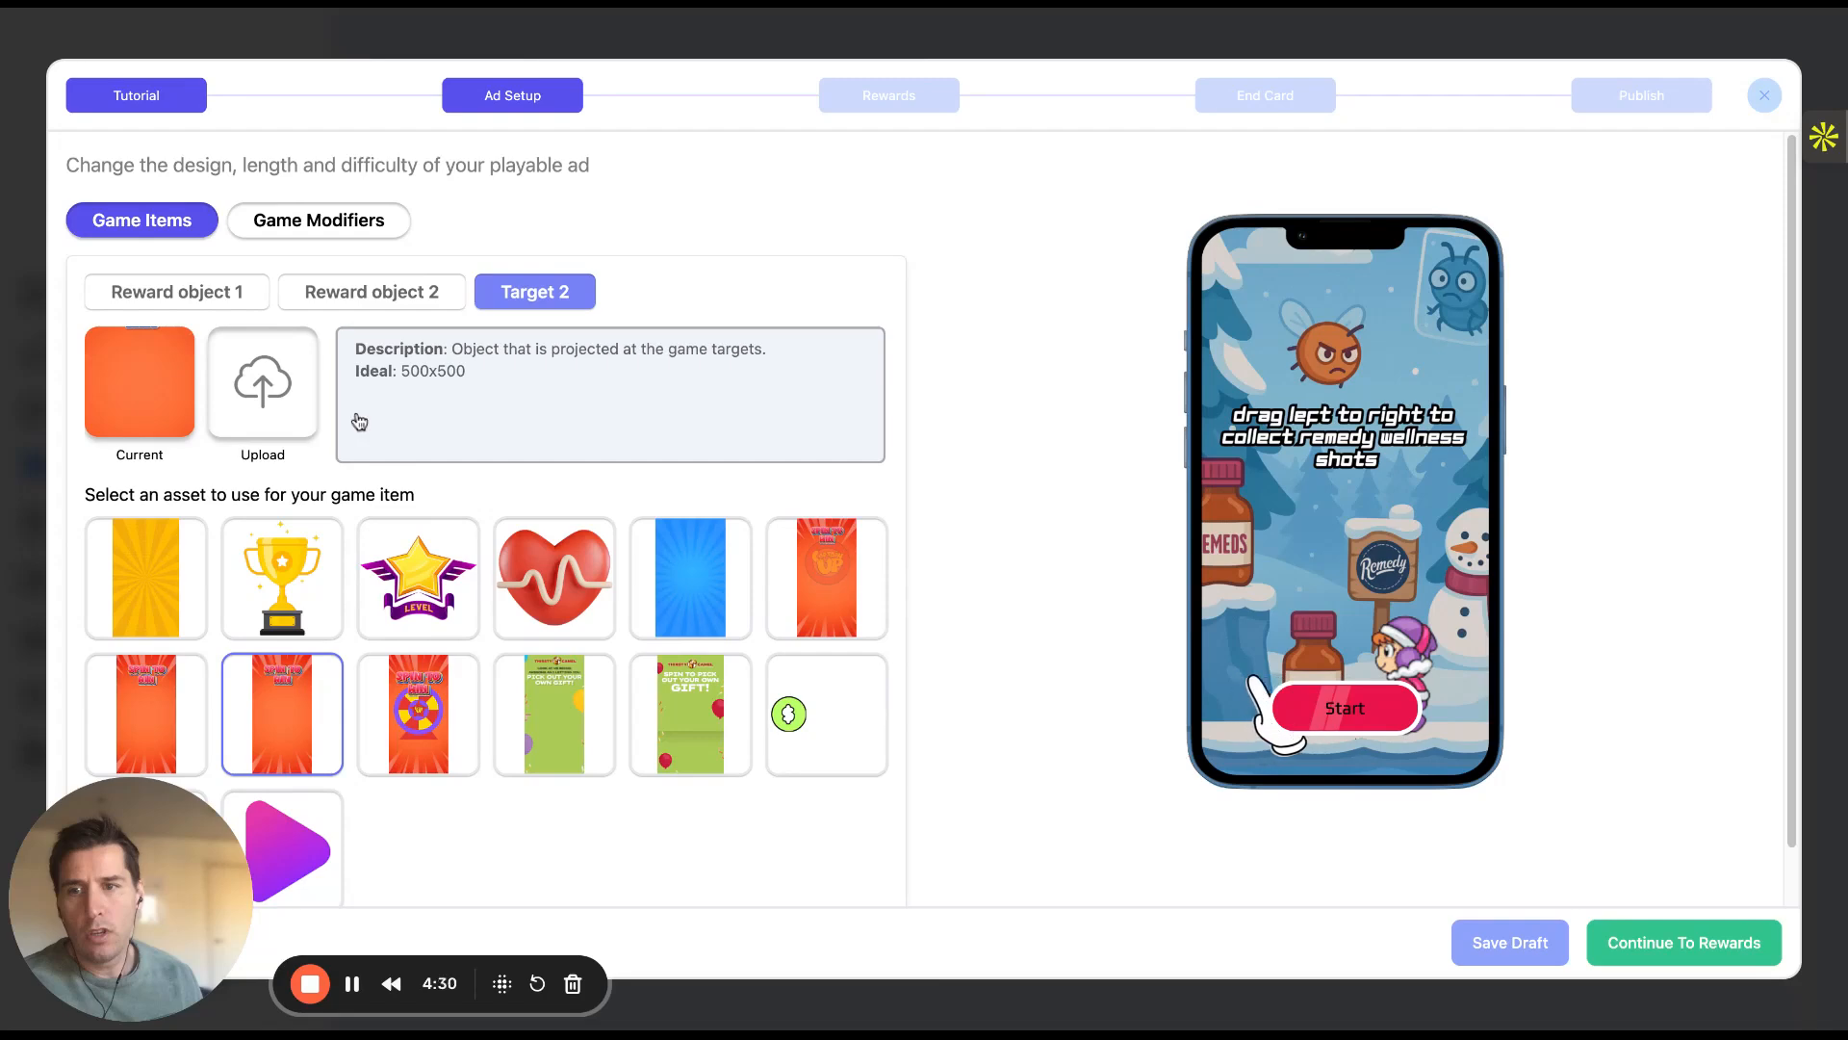
left_click(360, 225)
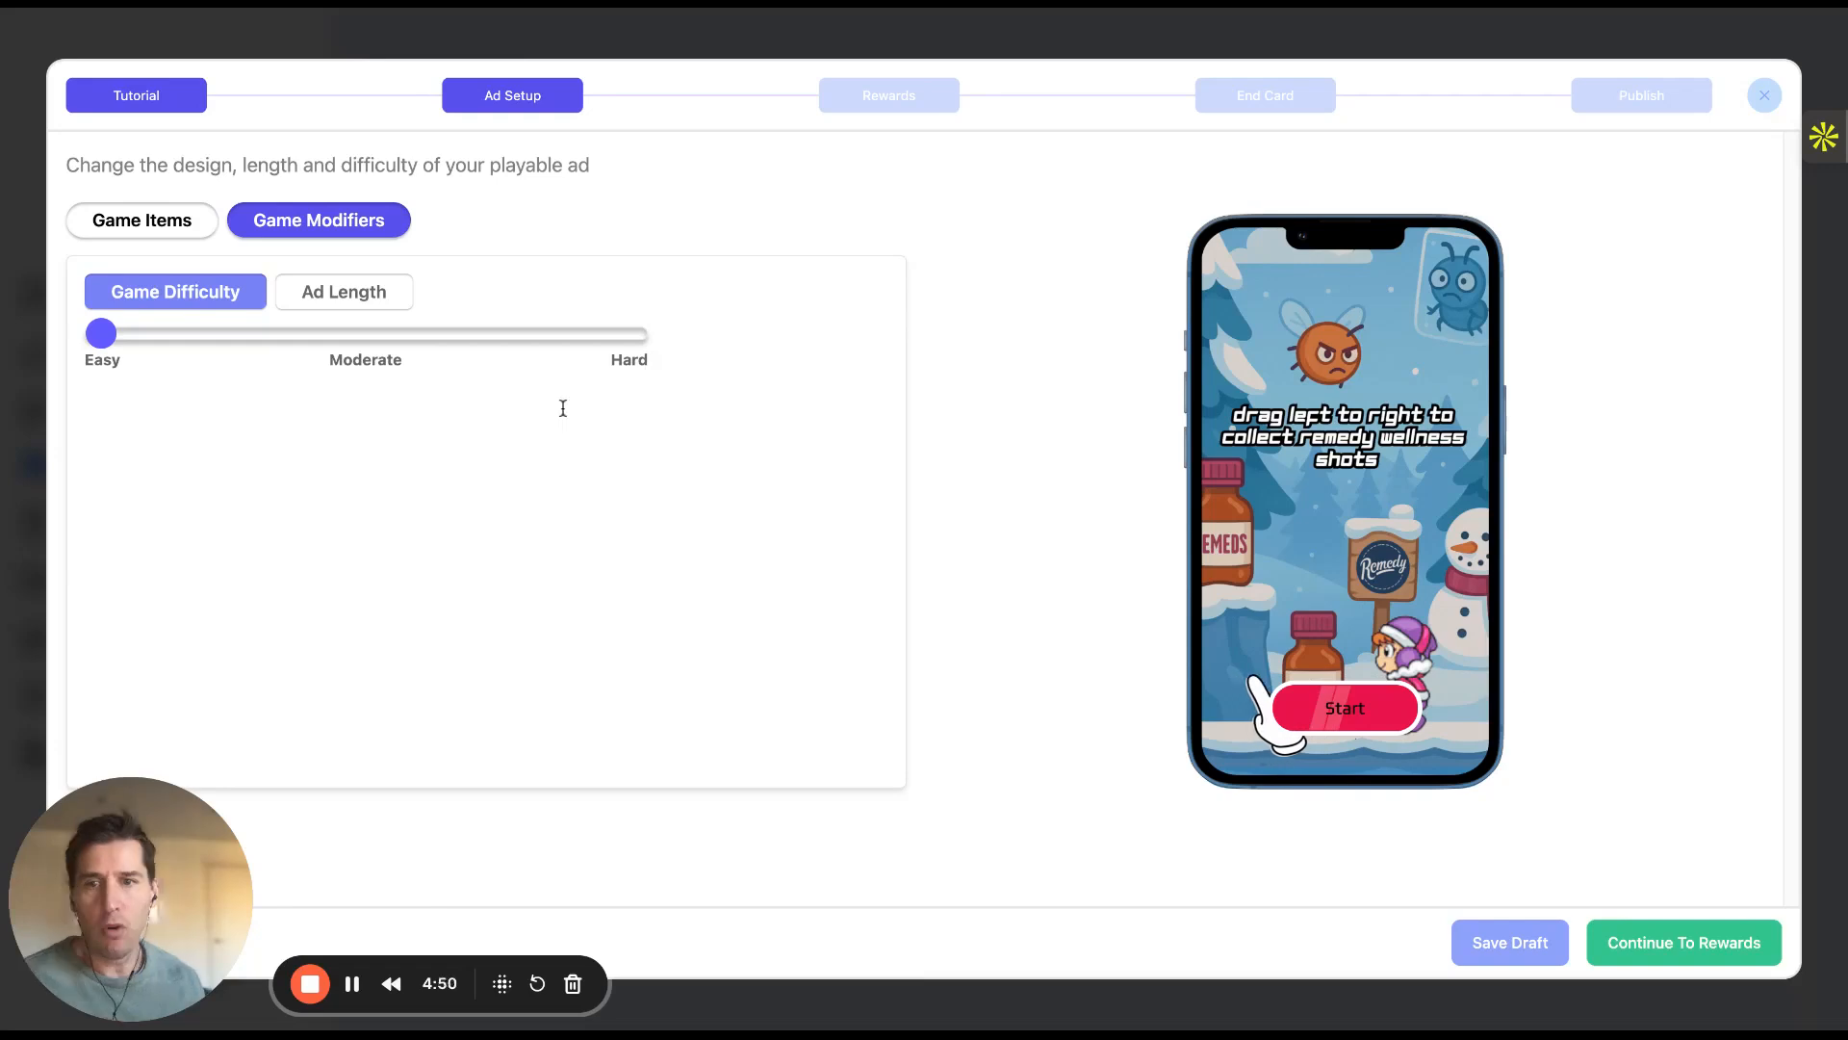
Set the ad length to the maximum 60 sec under Game Modifiers
left_click(376, 301)
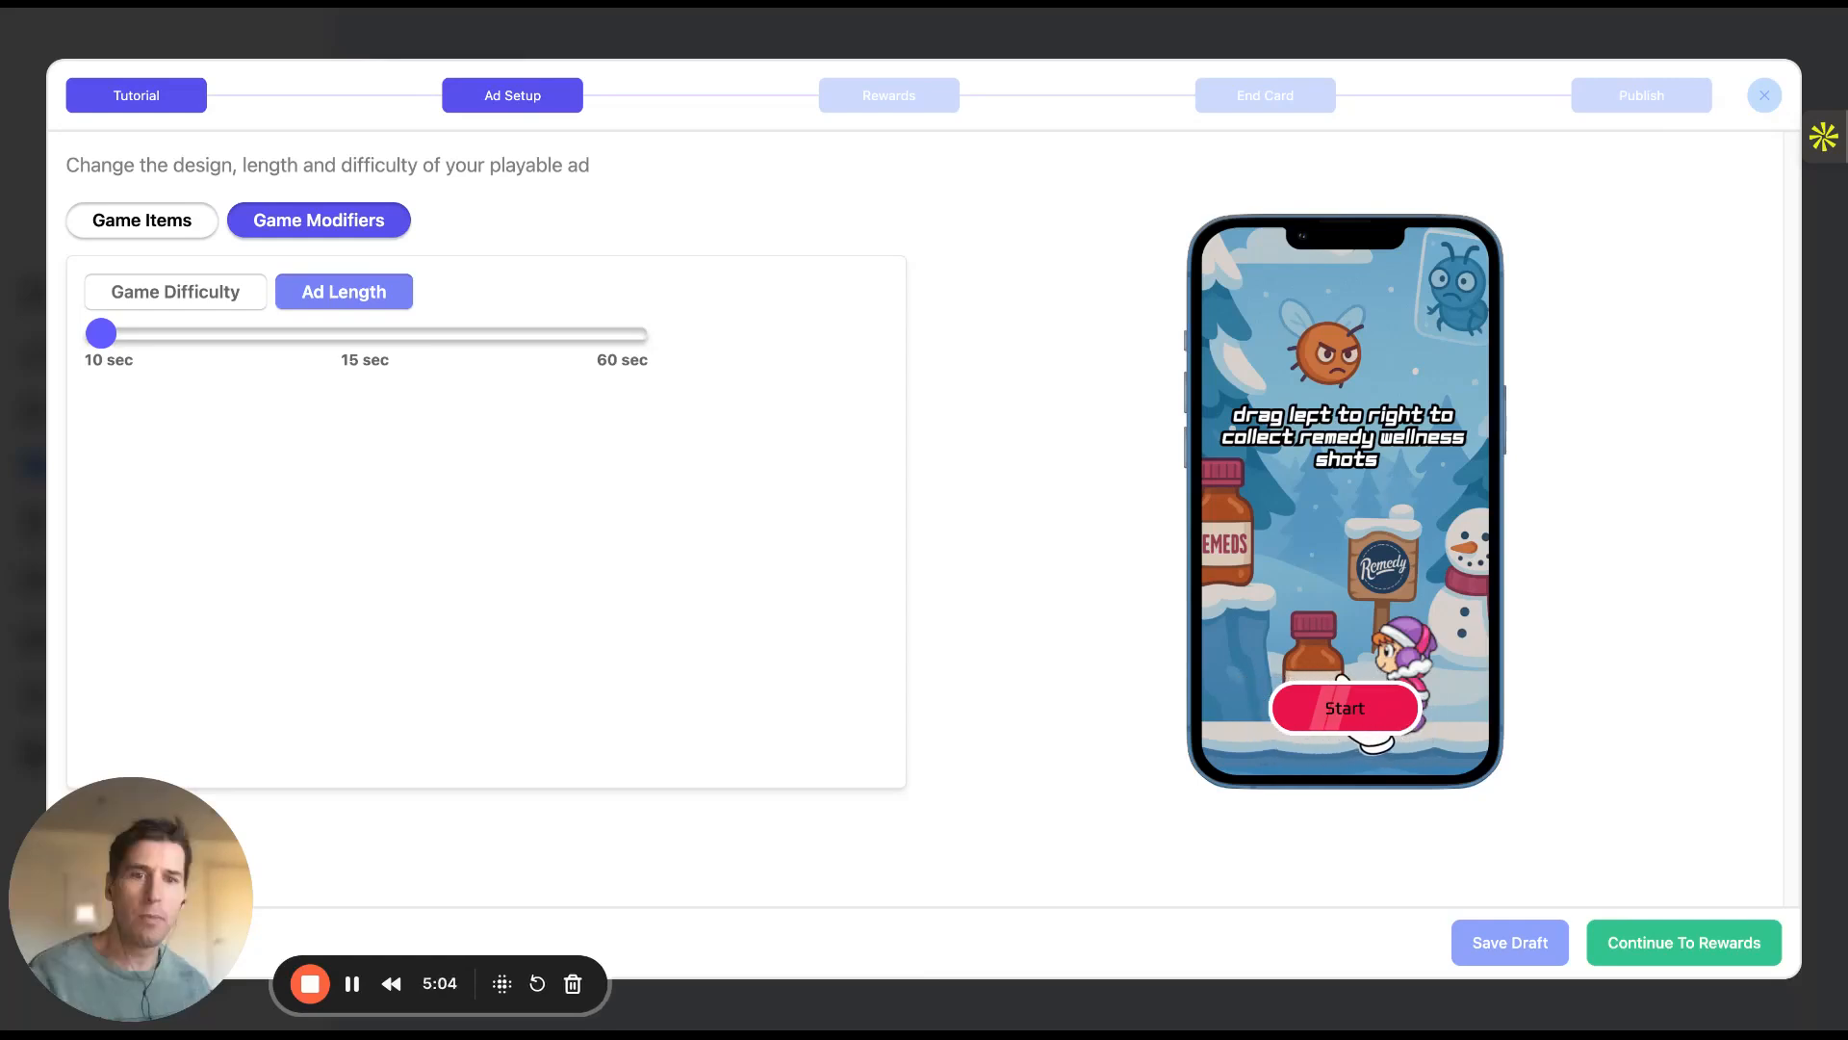
left_click(365, 336)
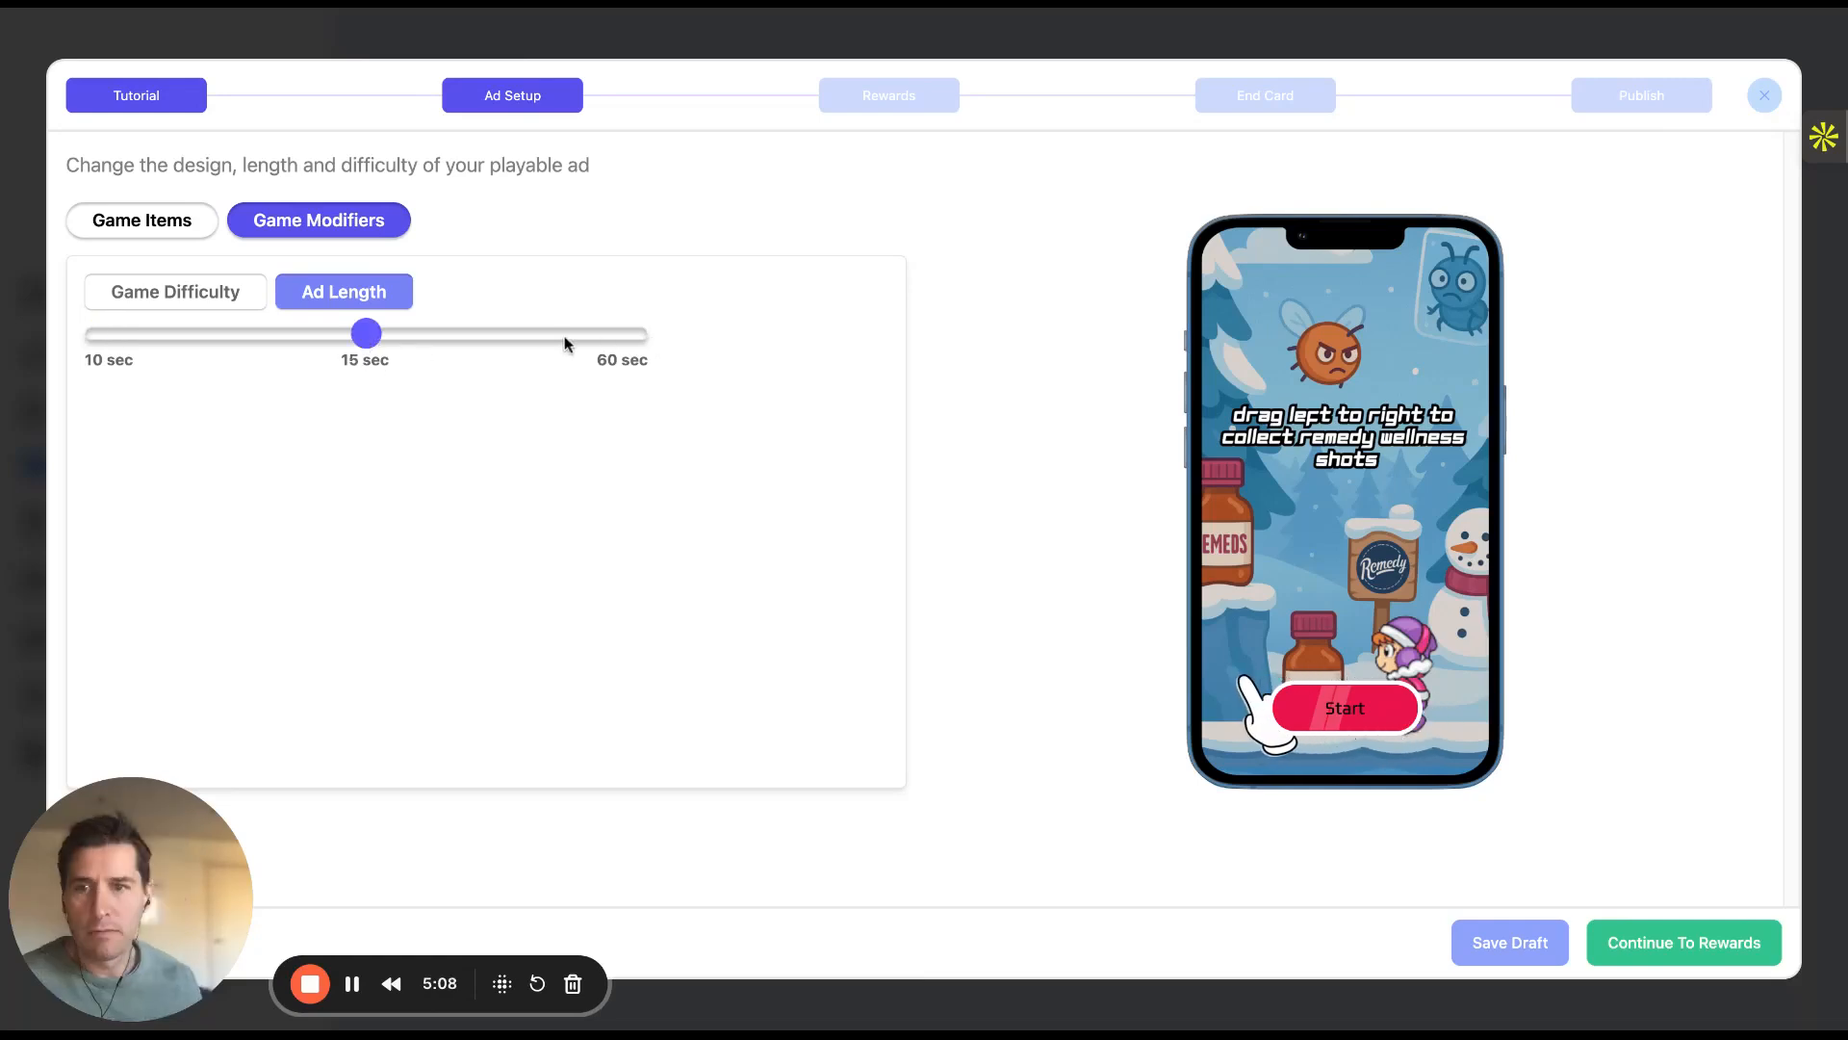
left_click(644, 345)
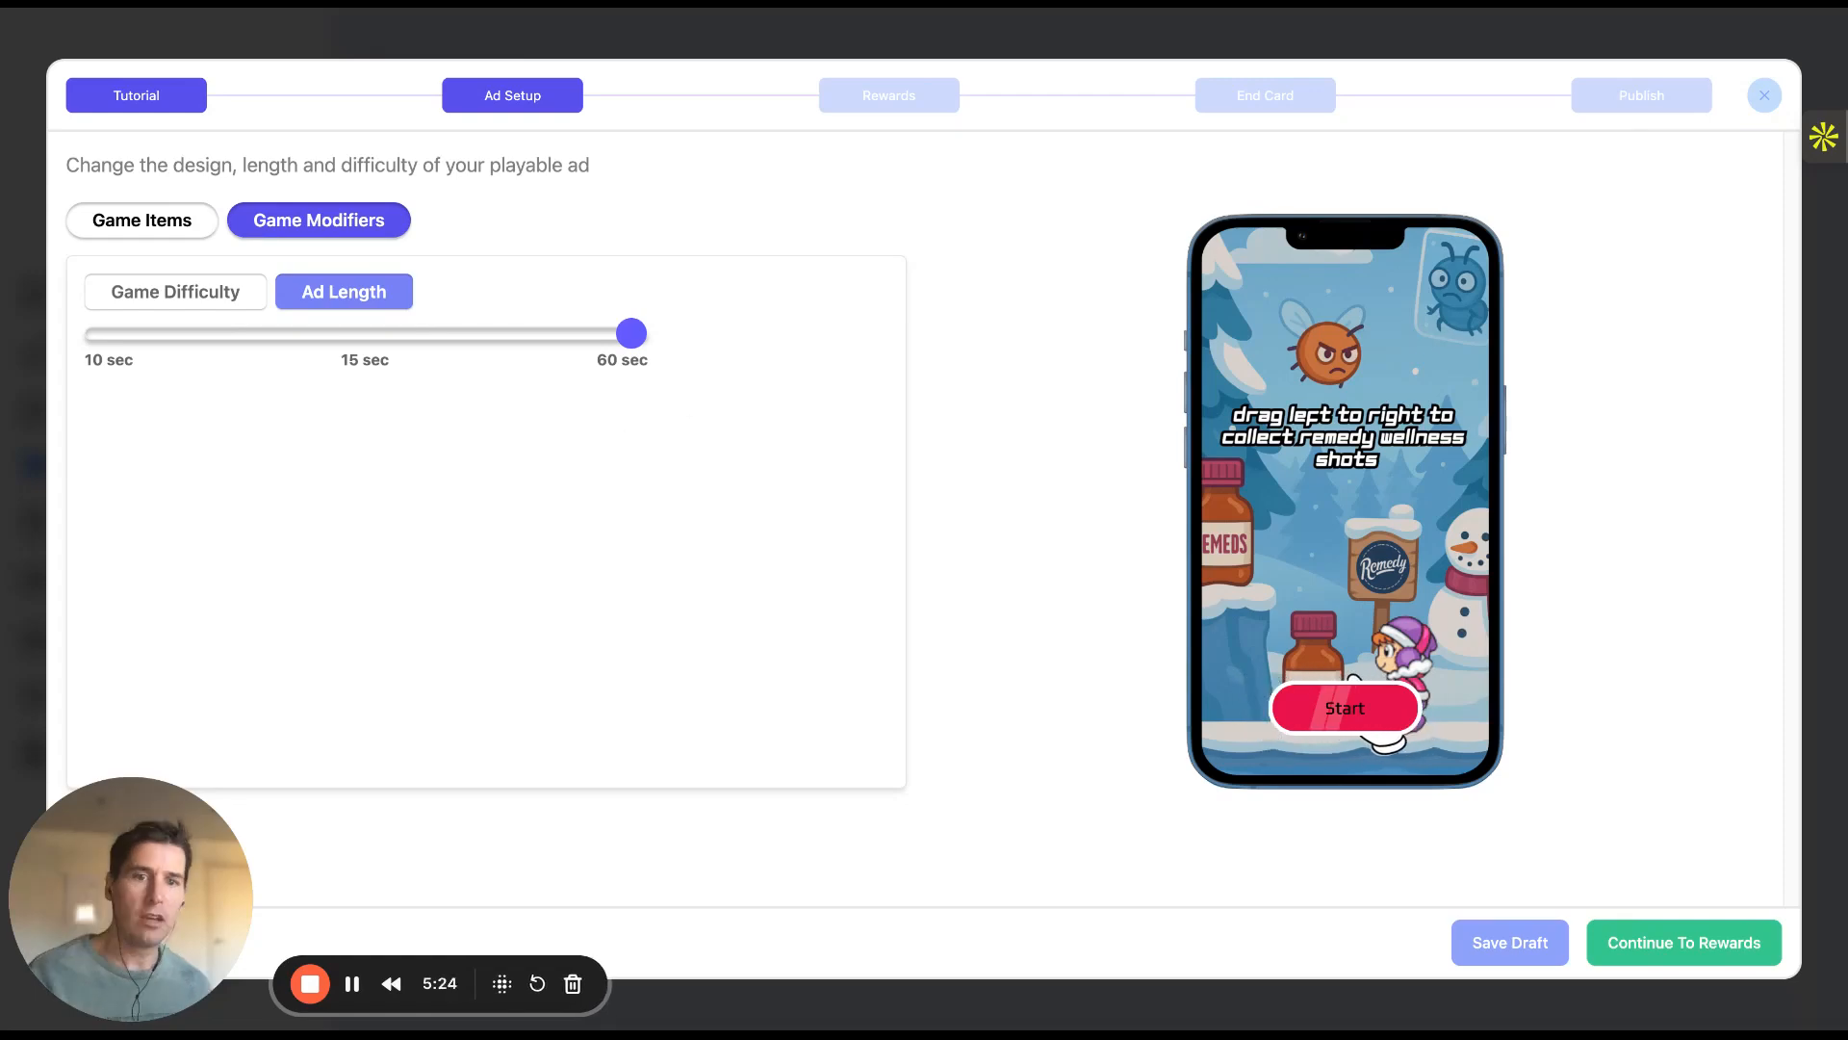
left_click(151, 229)
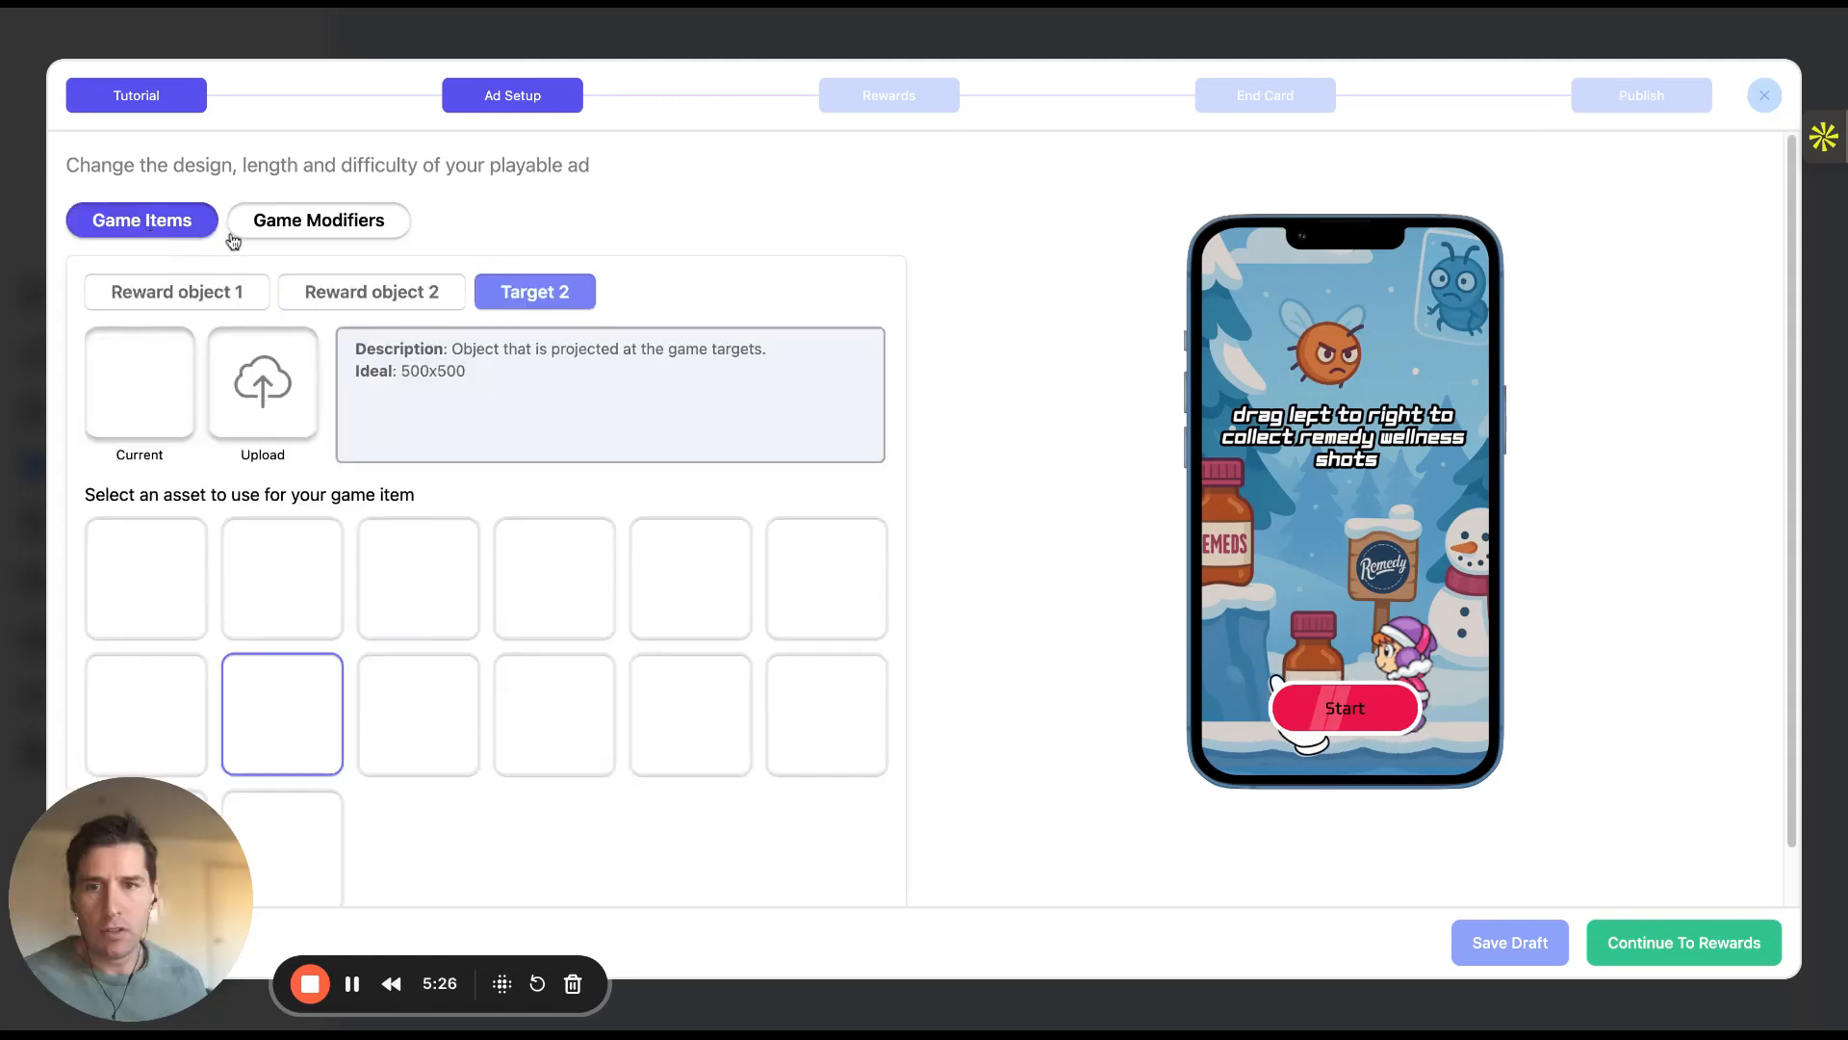
Add a reward on the Rewards step and name it '$5 voucher'
left_click(898, 100)
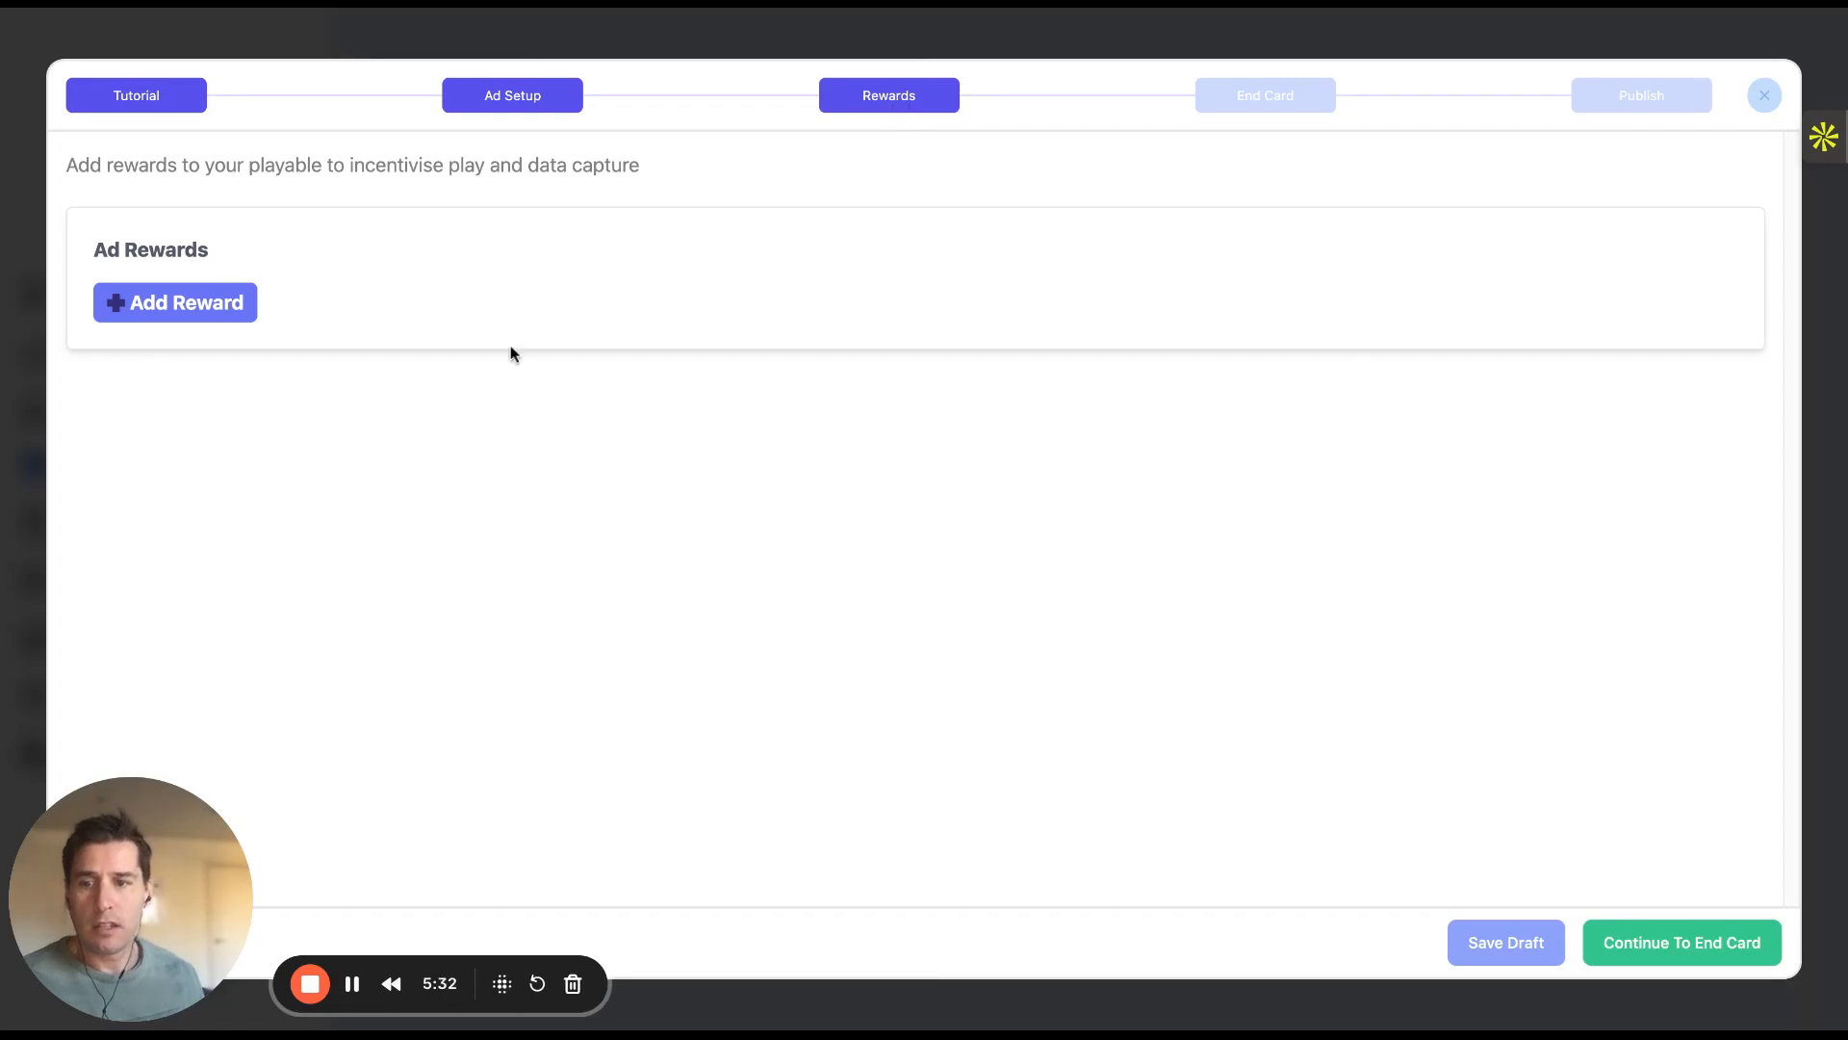
left_click(223, 310)
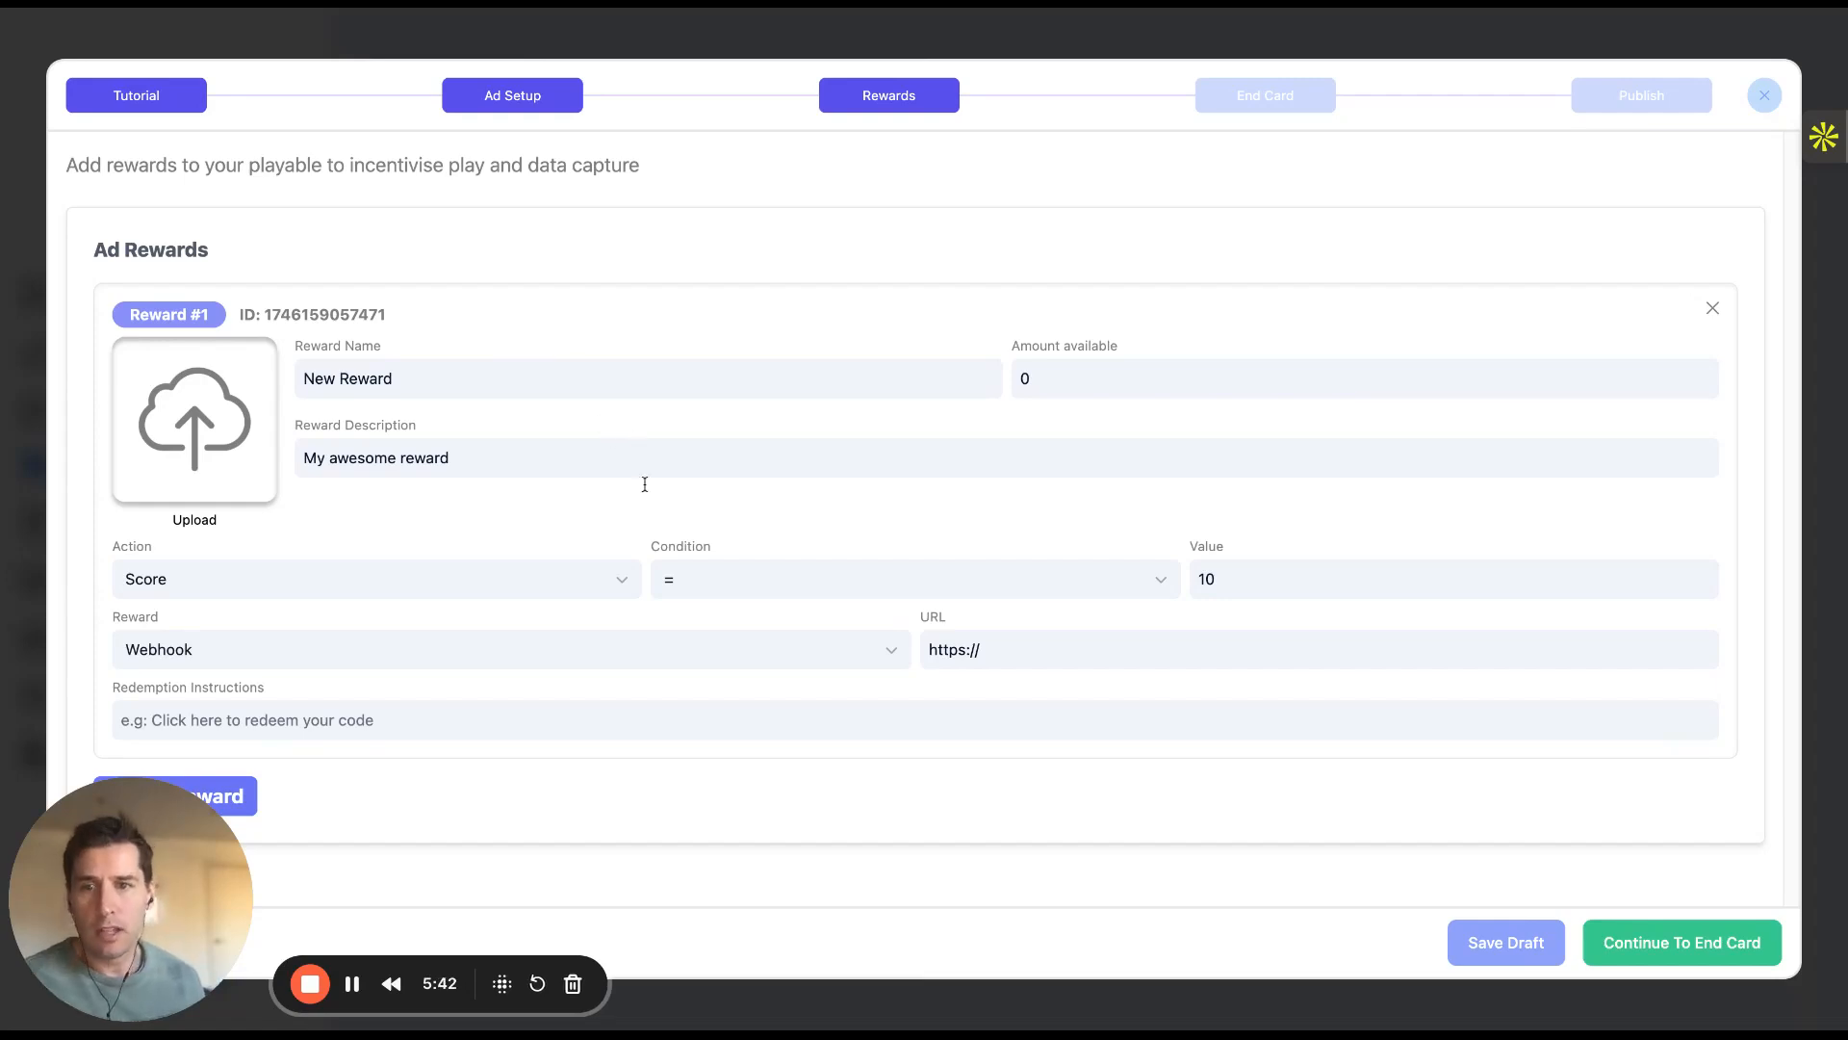
triple_click(393, 382)
type("$5 voucher")
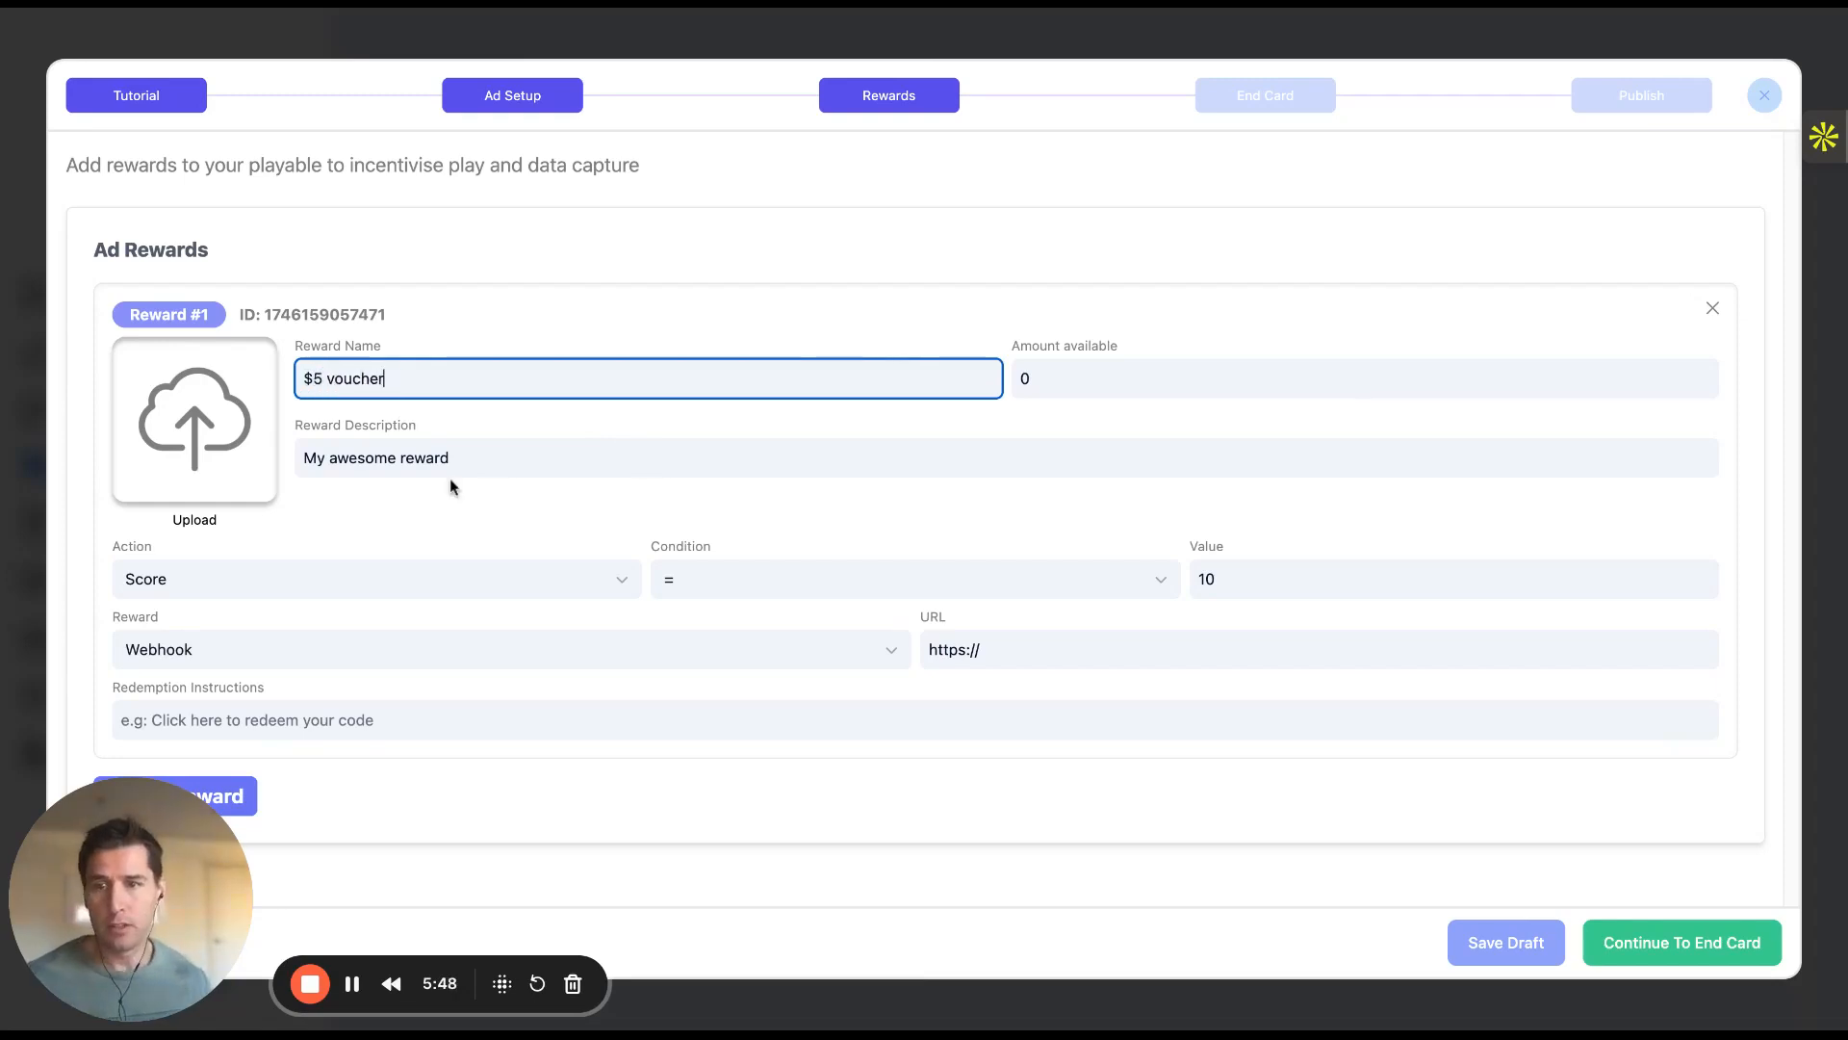
Make the reward a promo code WIN5, given when the score is >= 10
left_click(1131, 589)
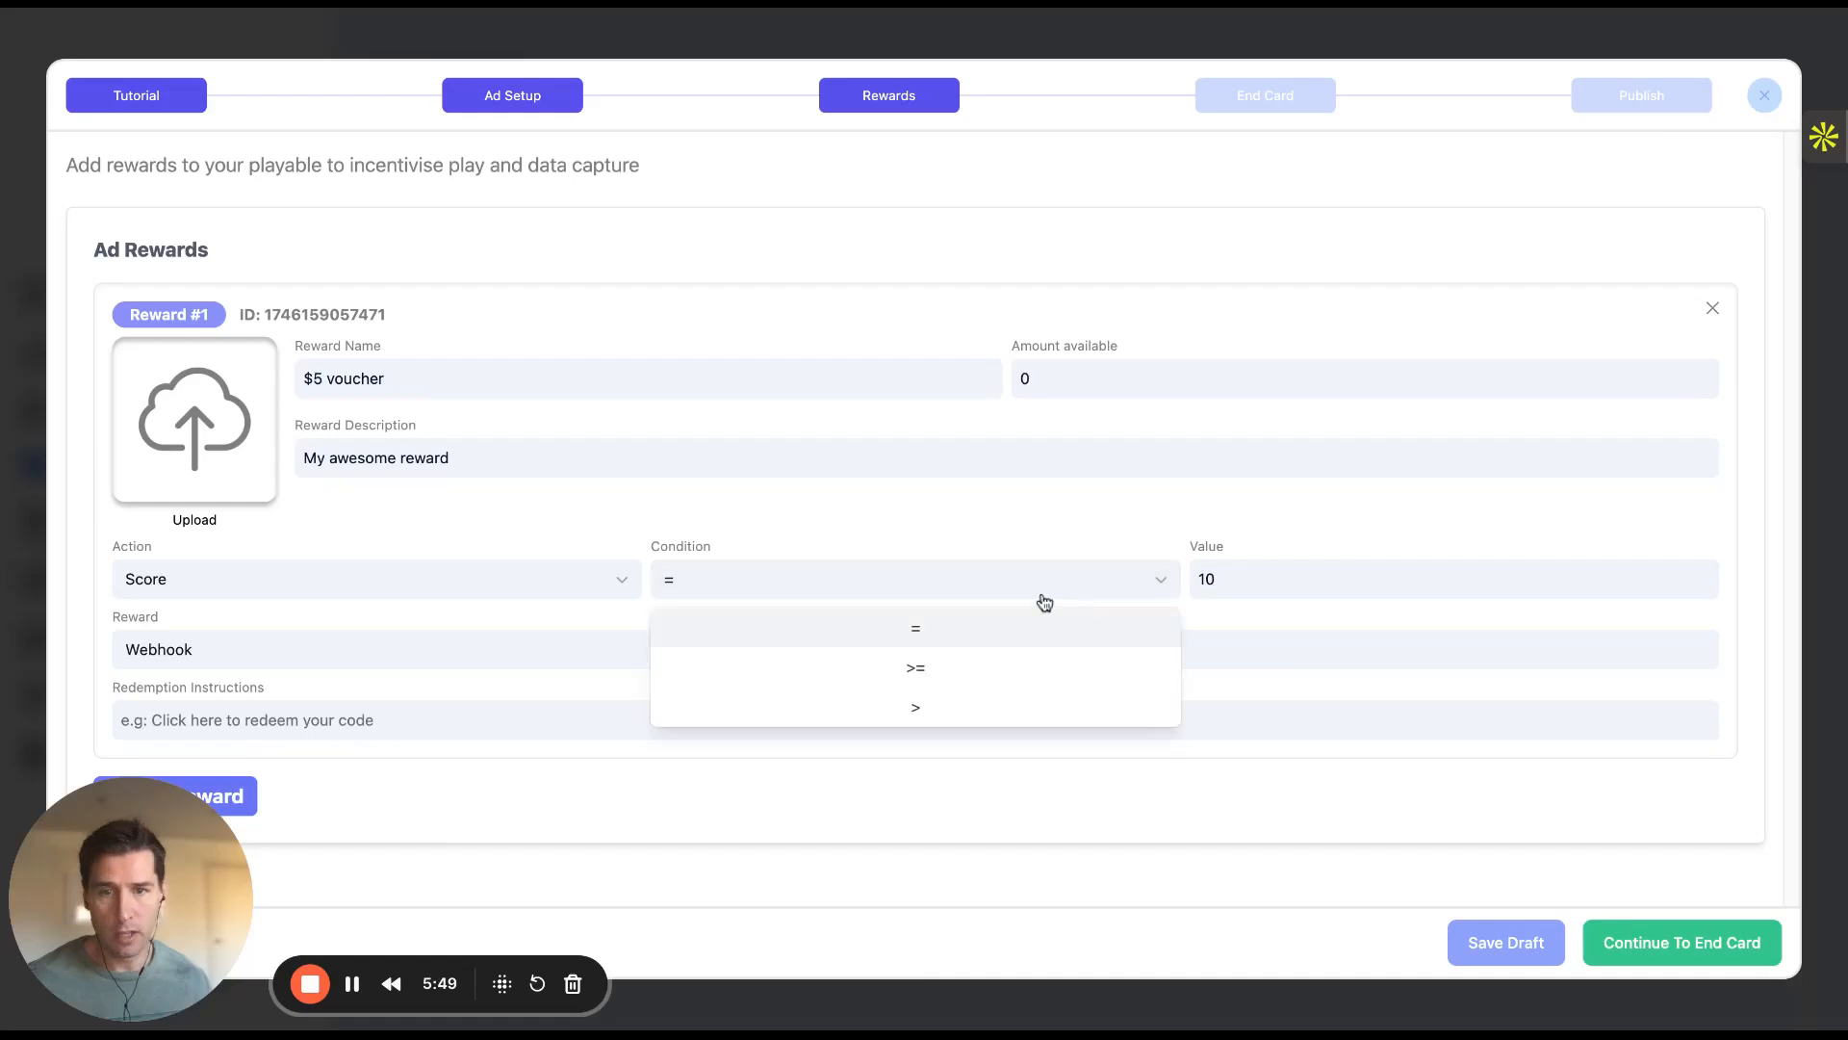
left_click(904, 673)
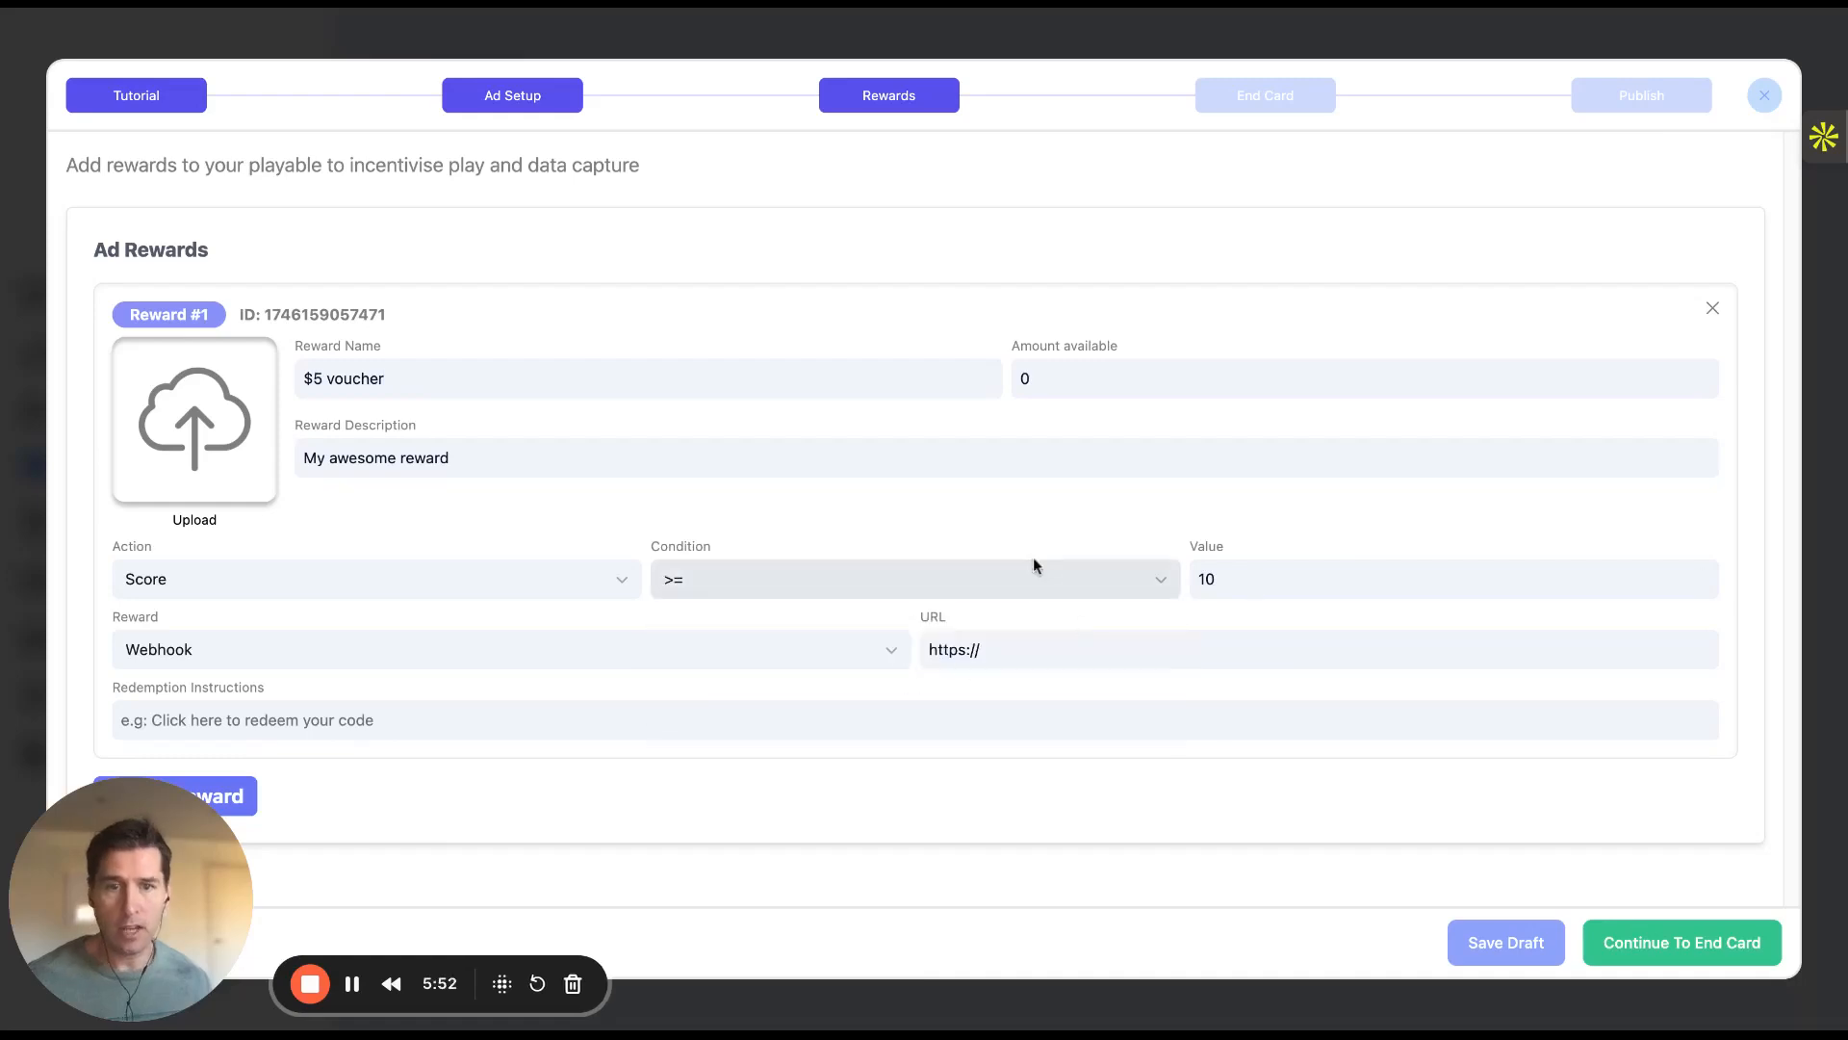
left_click(854, 655)
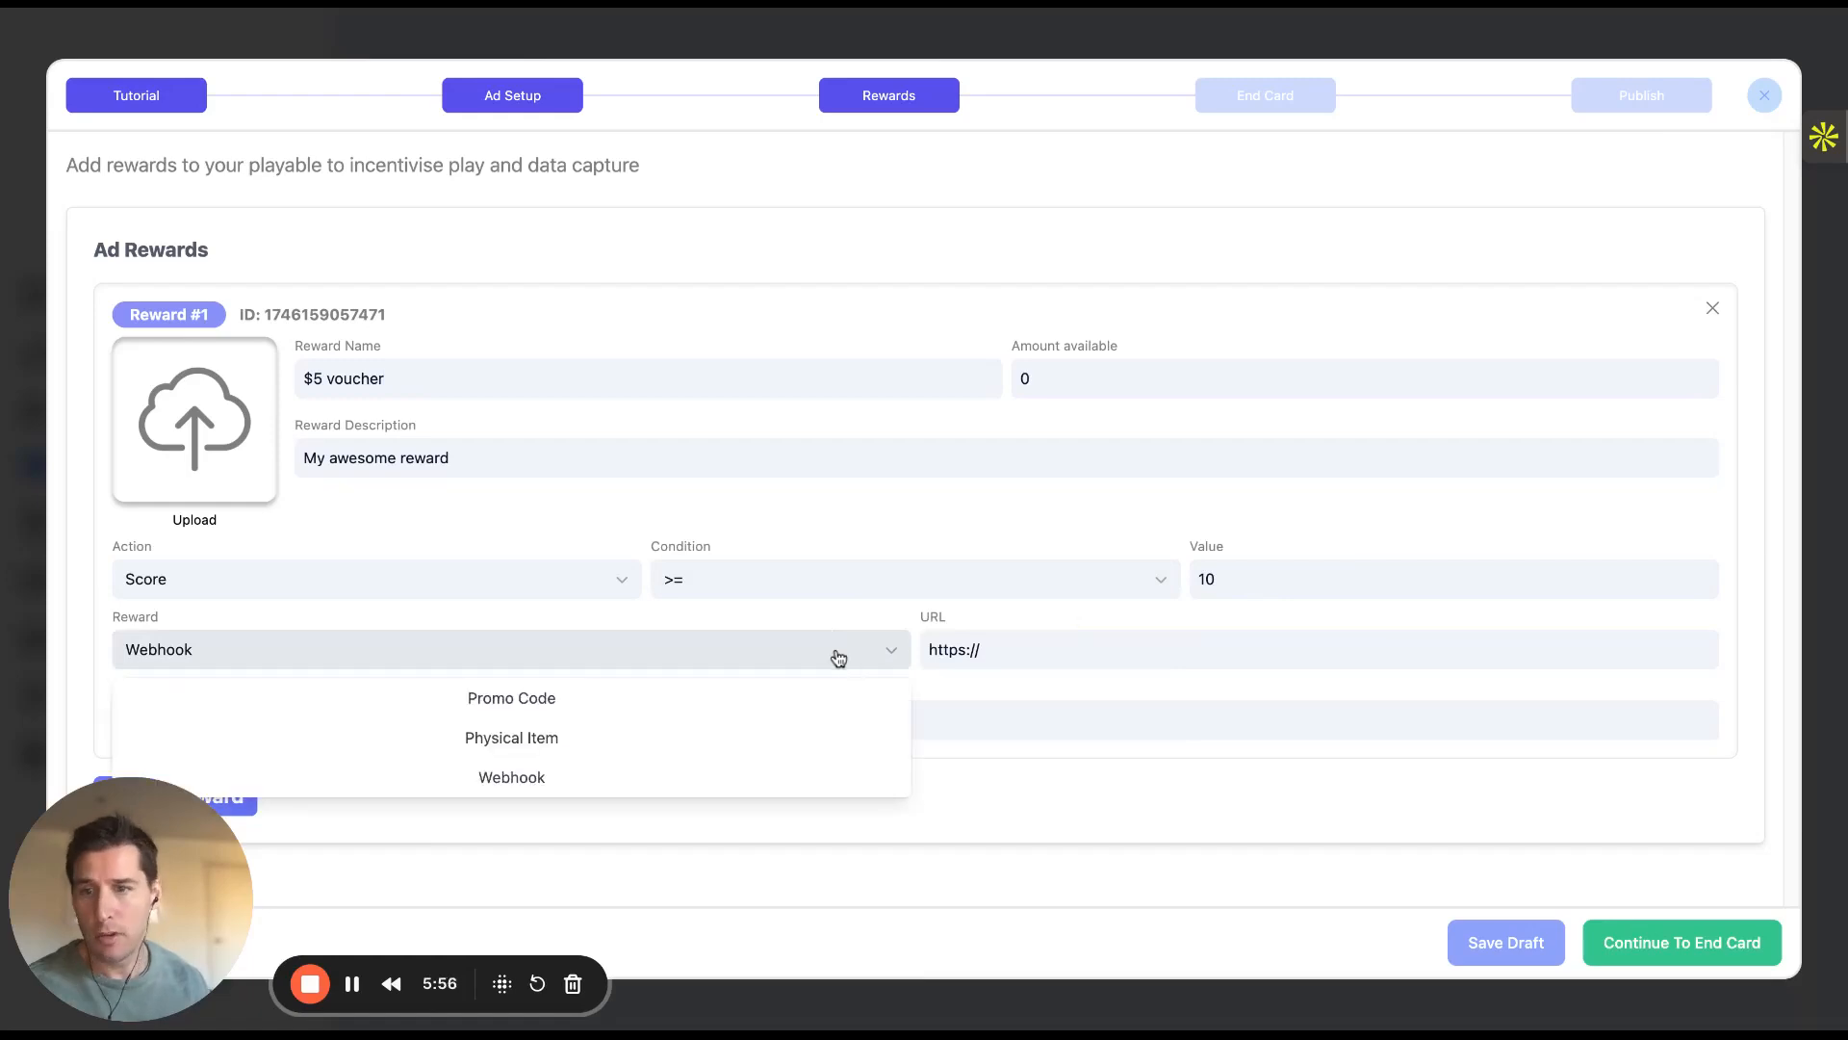
left_click(668, 699)
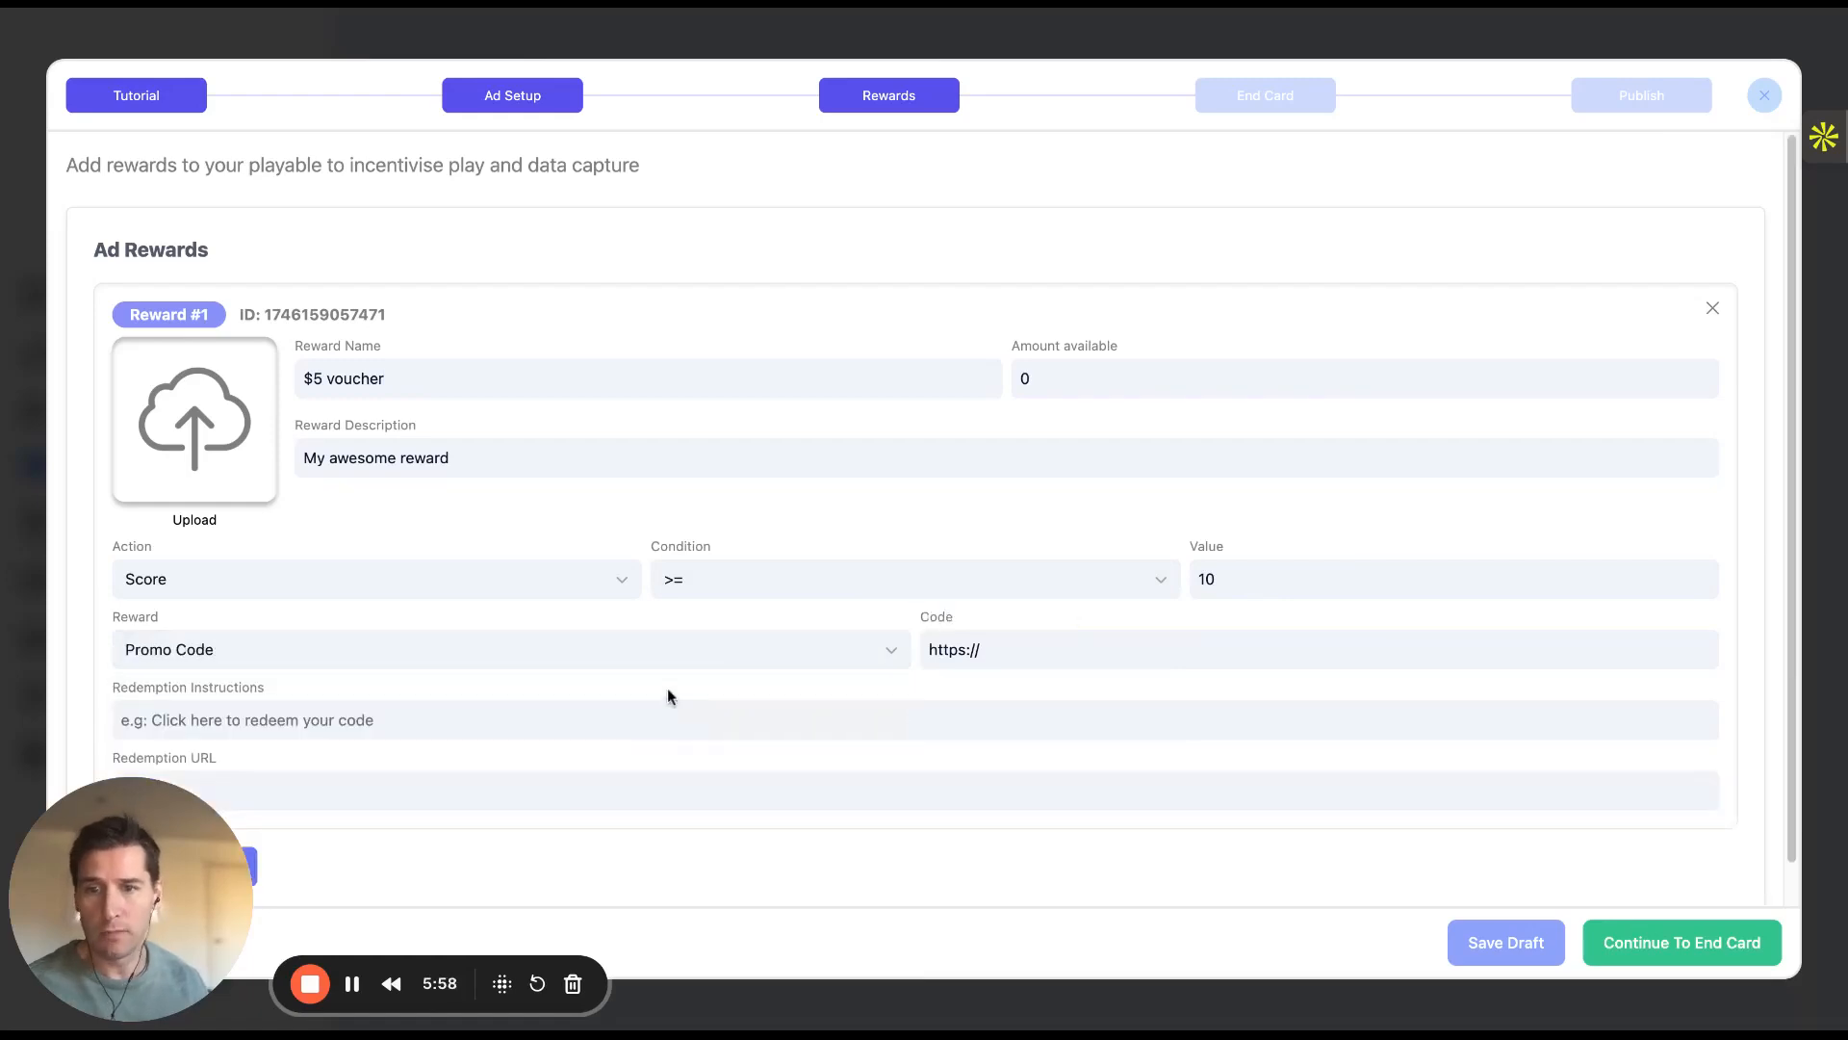
left_click(948, 653)
triple_click(948, 653)
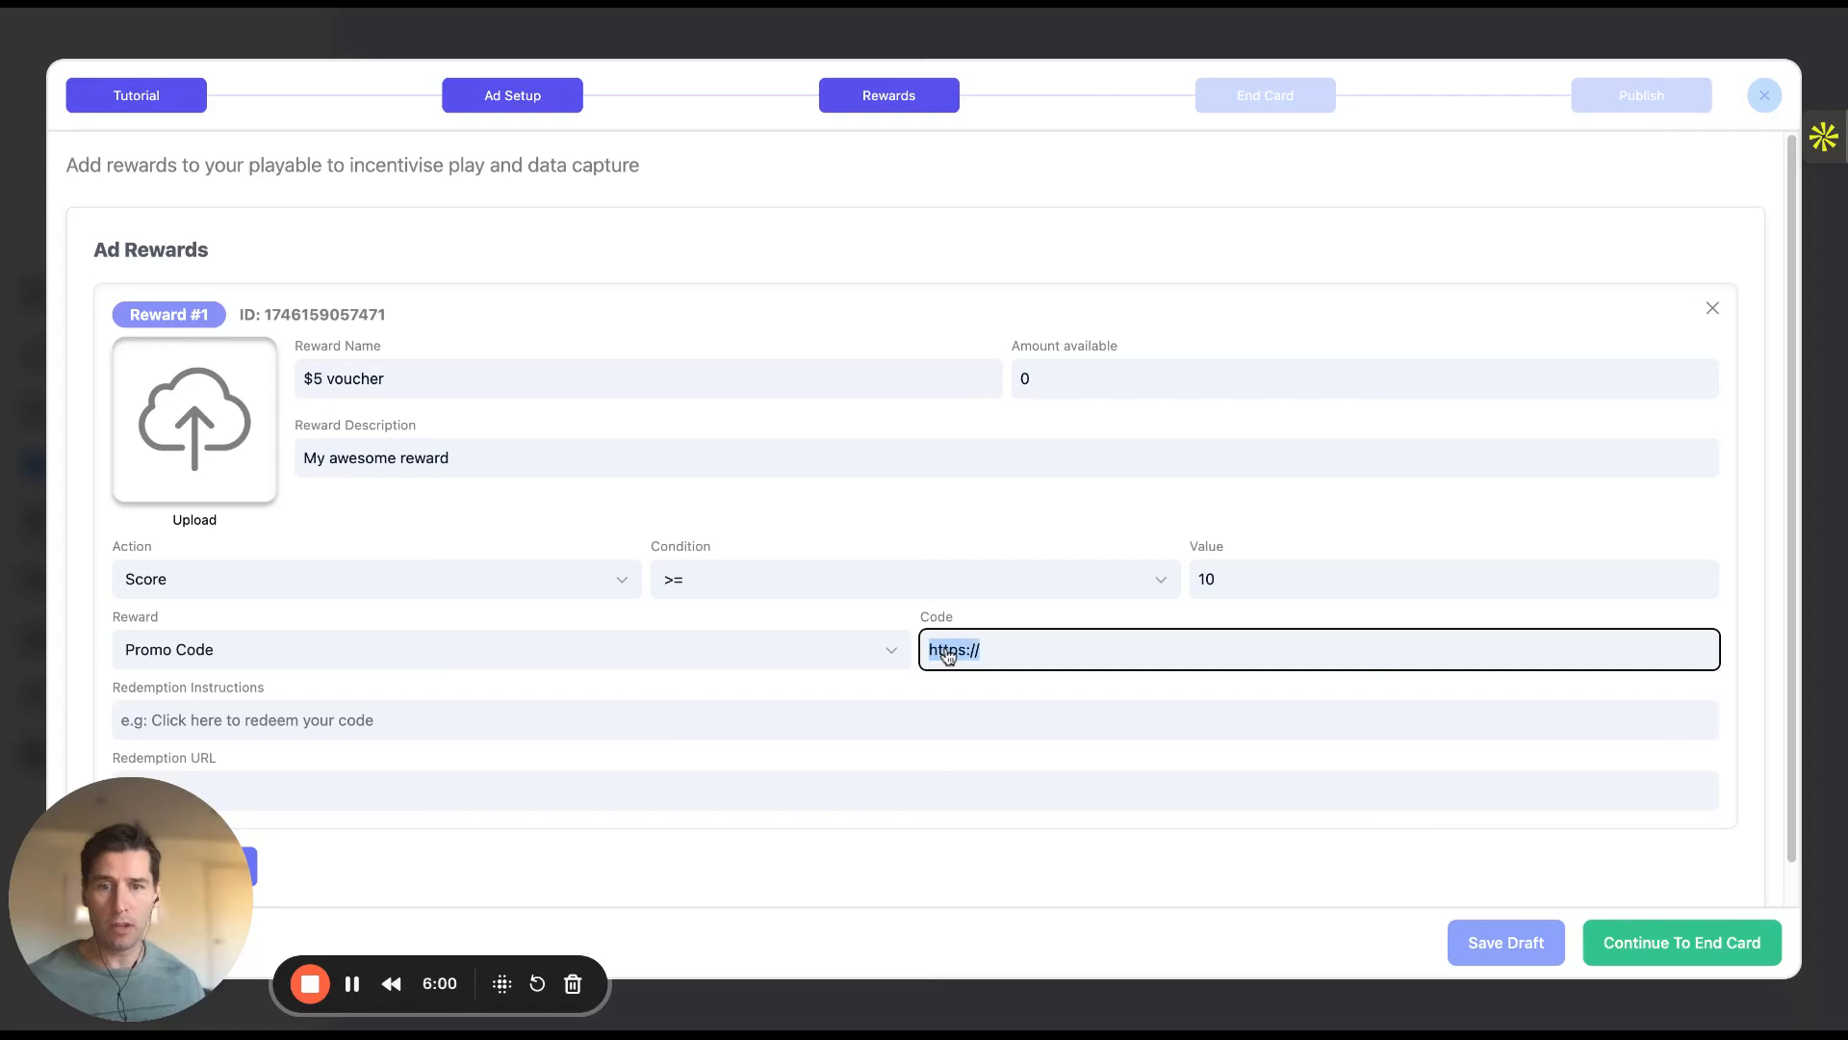
type("WIN5")
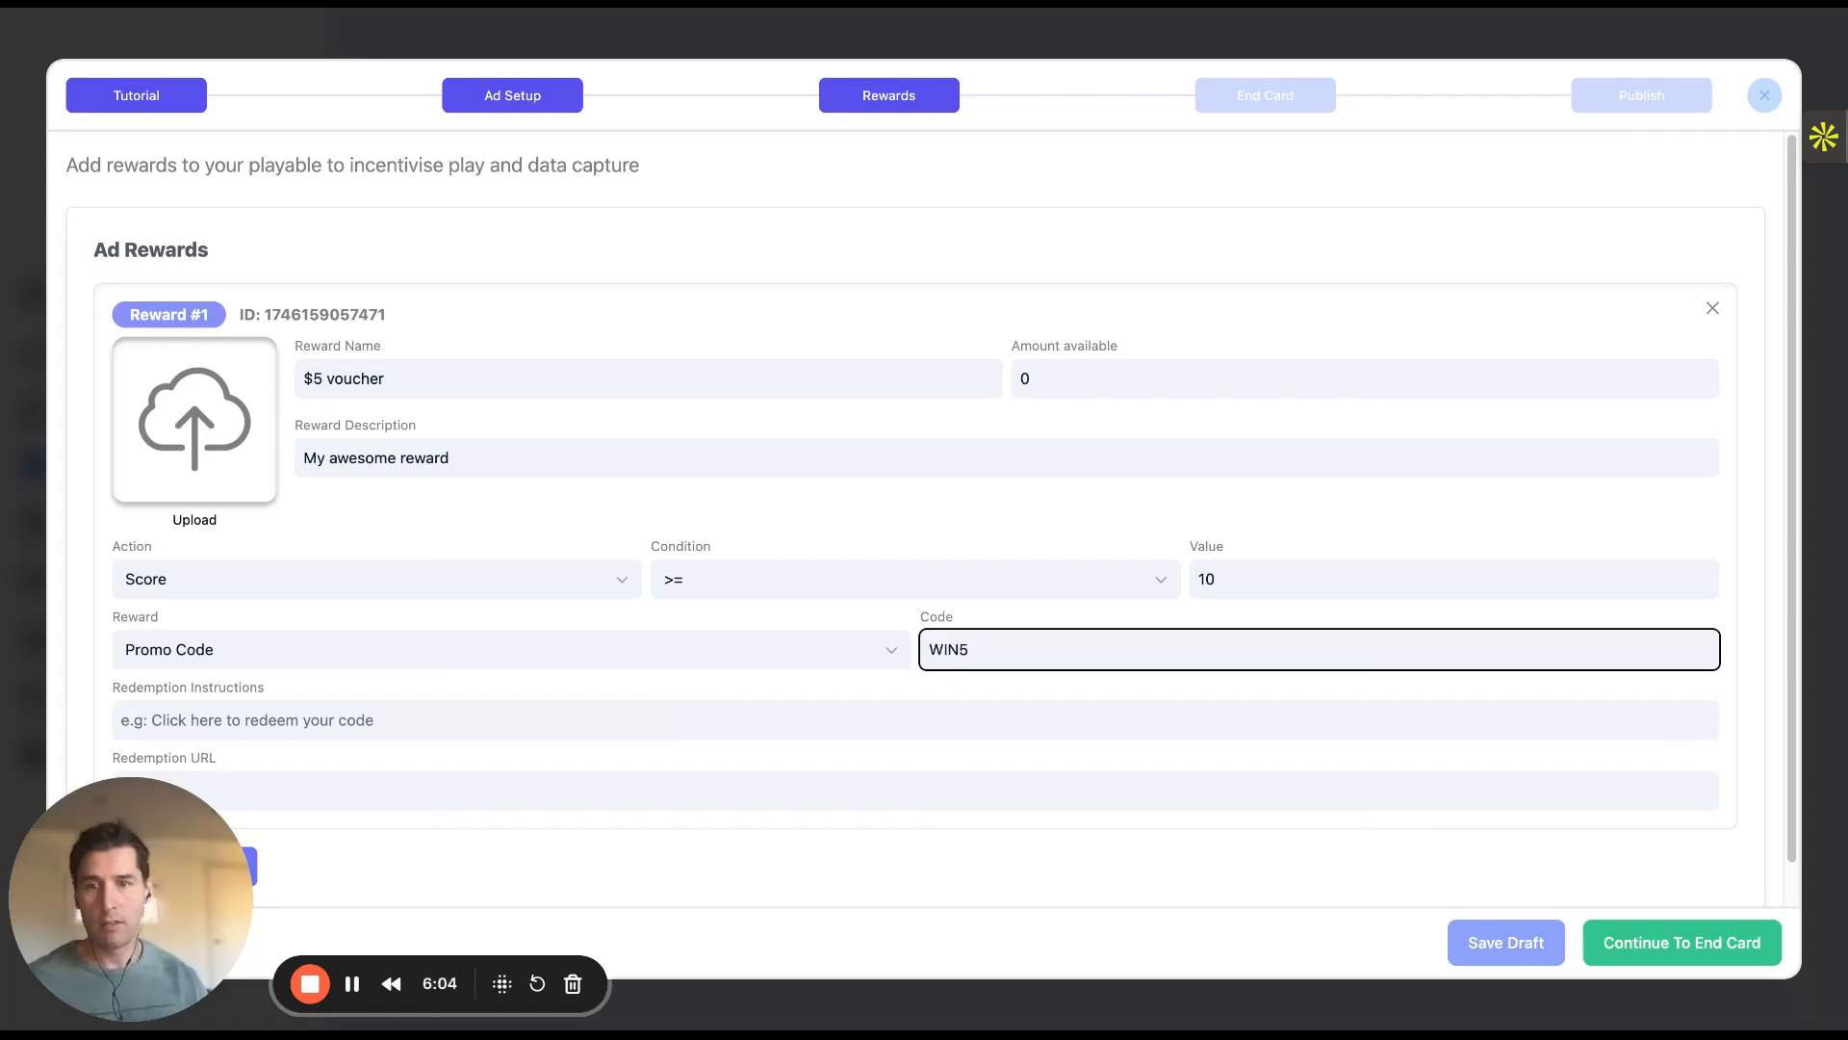
scroll(825, 643, "down", 1)
Give Reward #1 redemption instructions 'Use code to redeem' and redemption URL 'pllayspark.co'
left_click(422, 672)
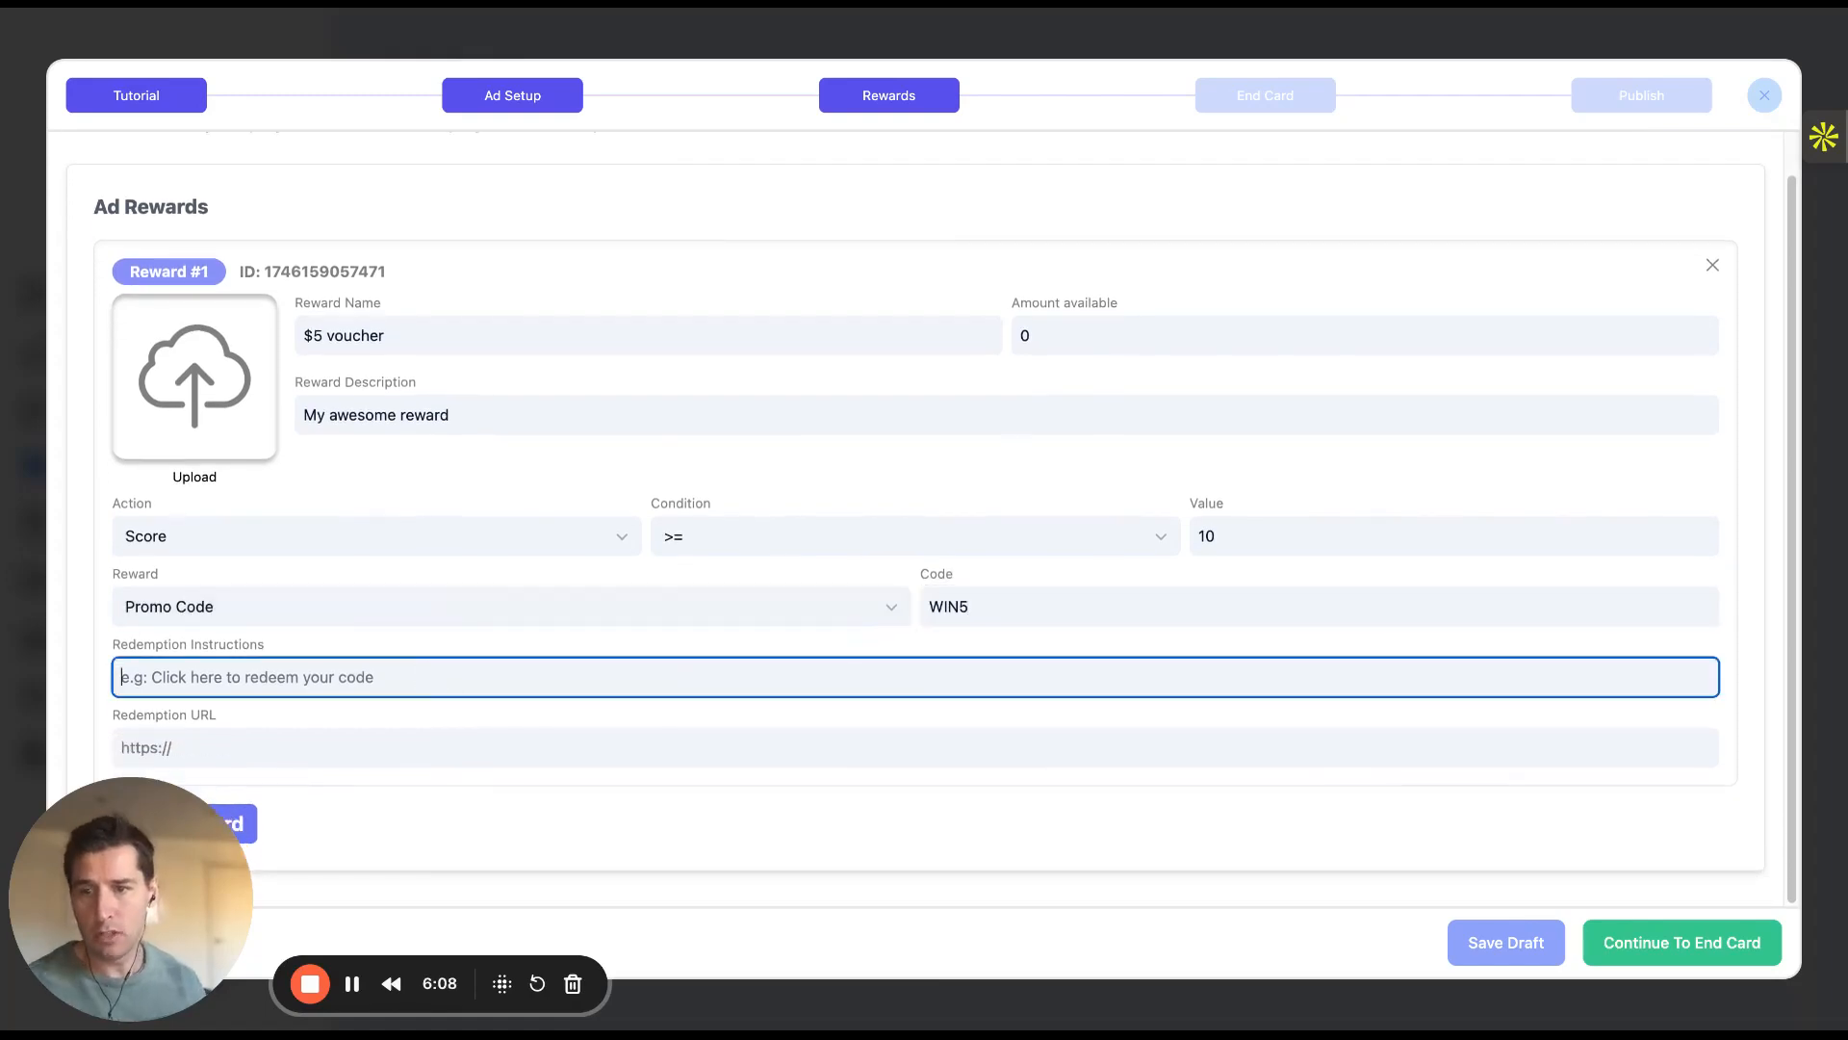
type("Cli")
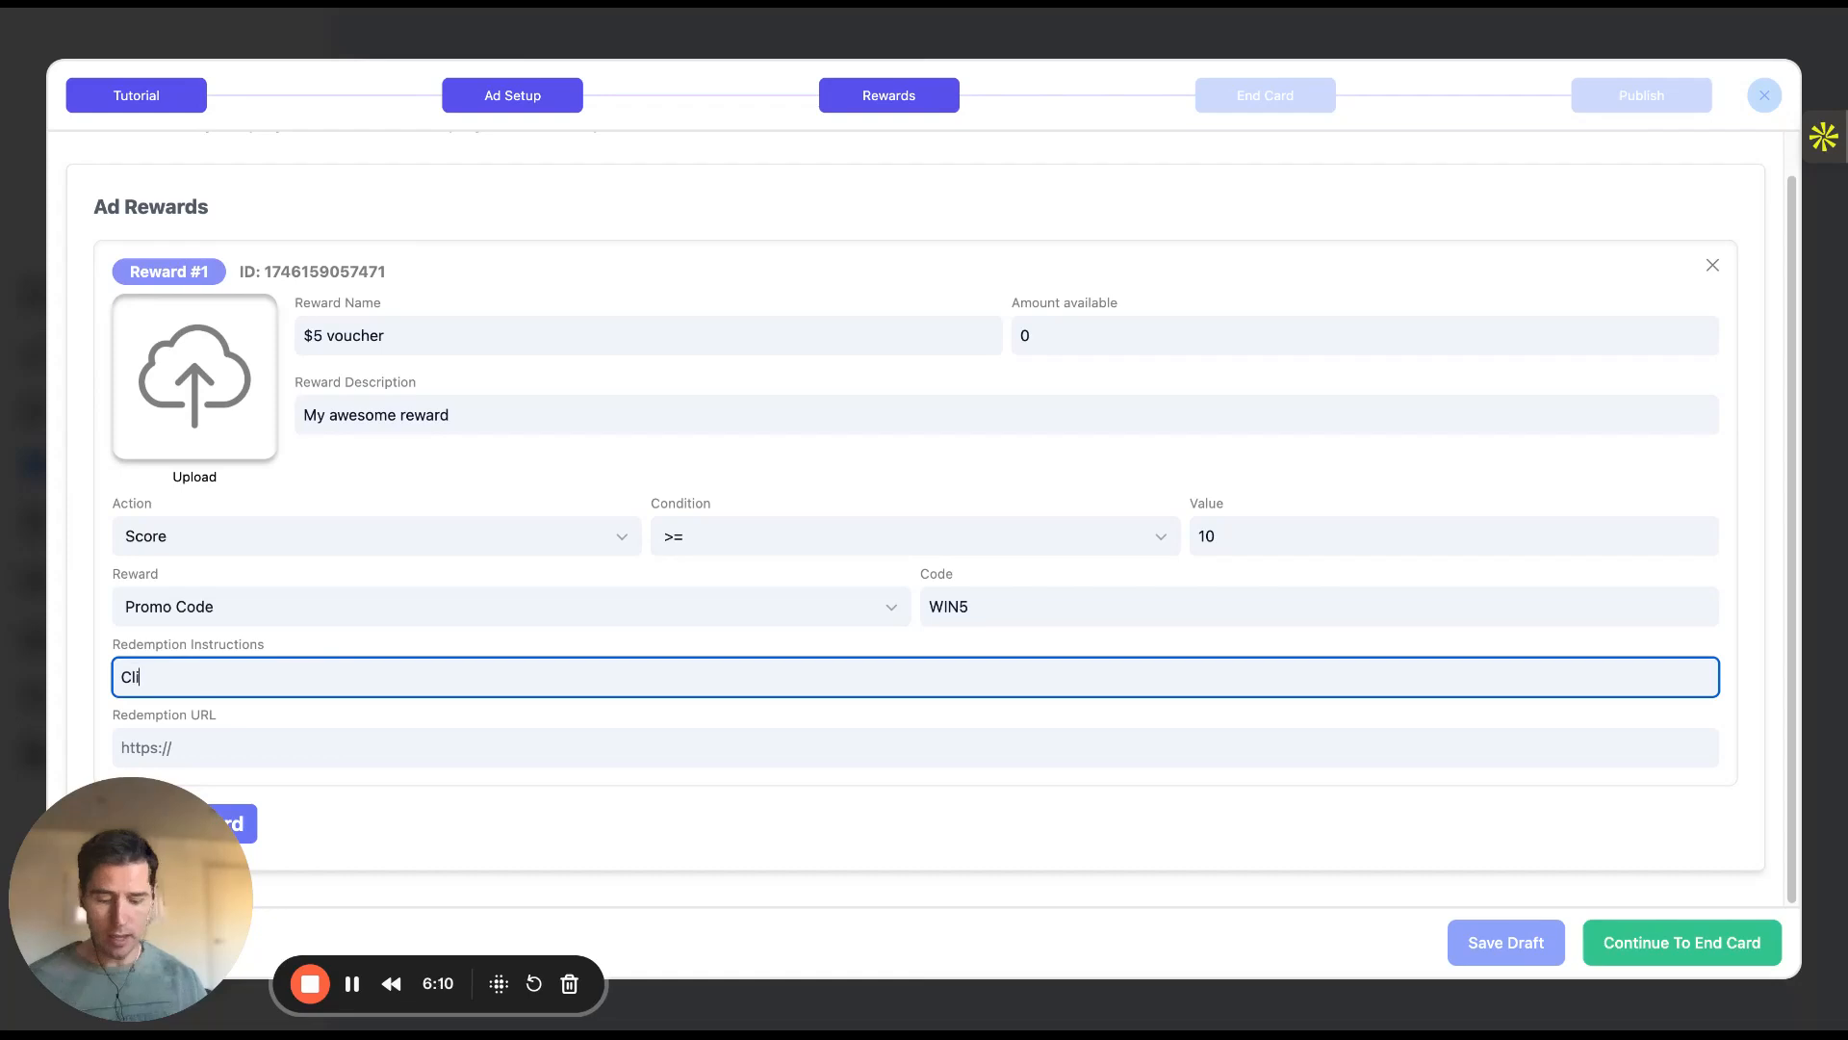
type("ck te butt")
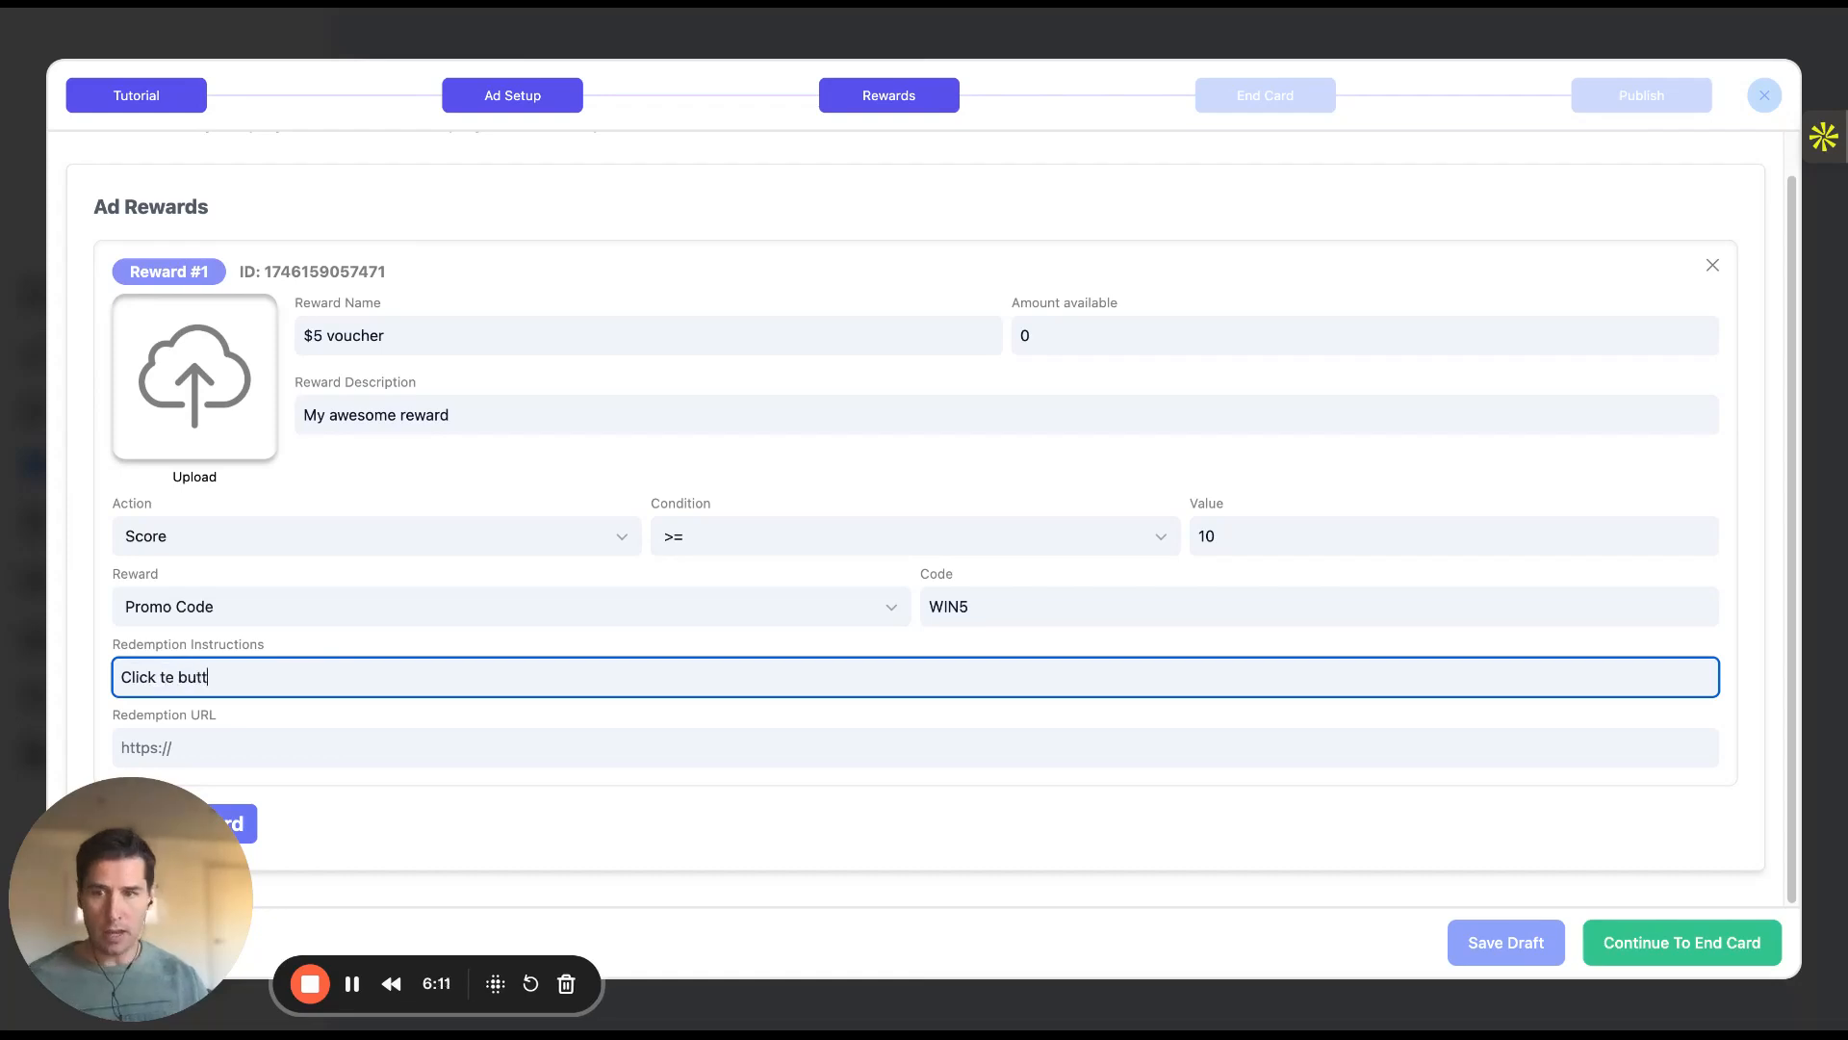
type("on to redeem")
key("ctrl+a")
type("U")
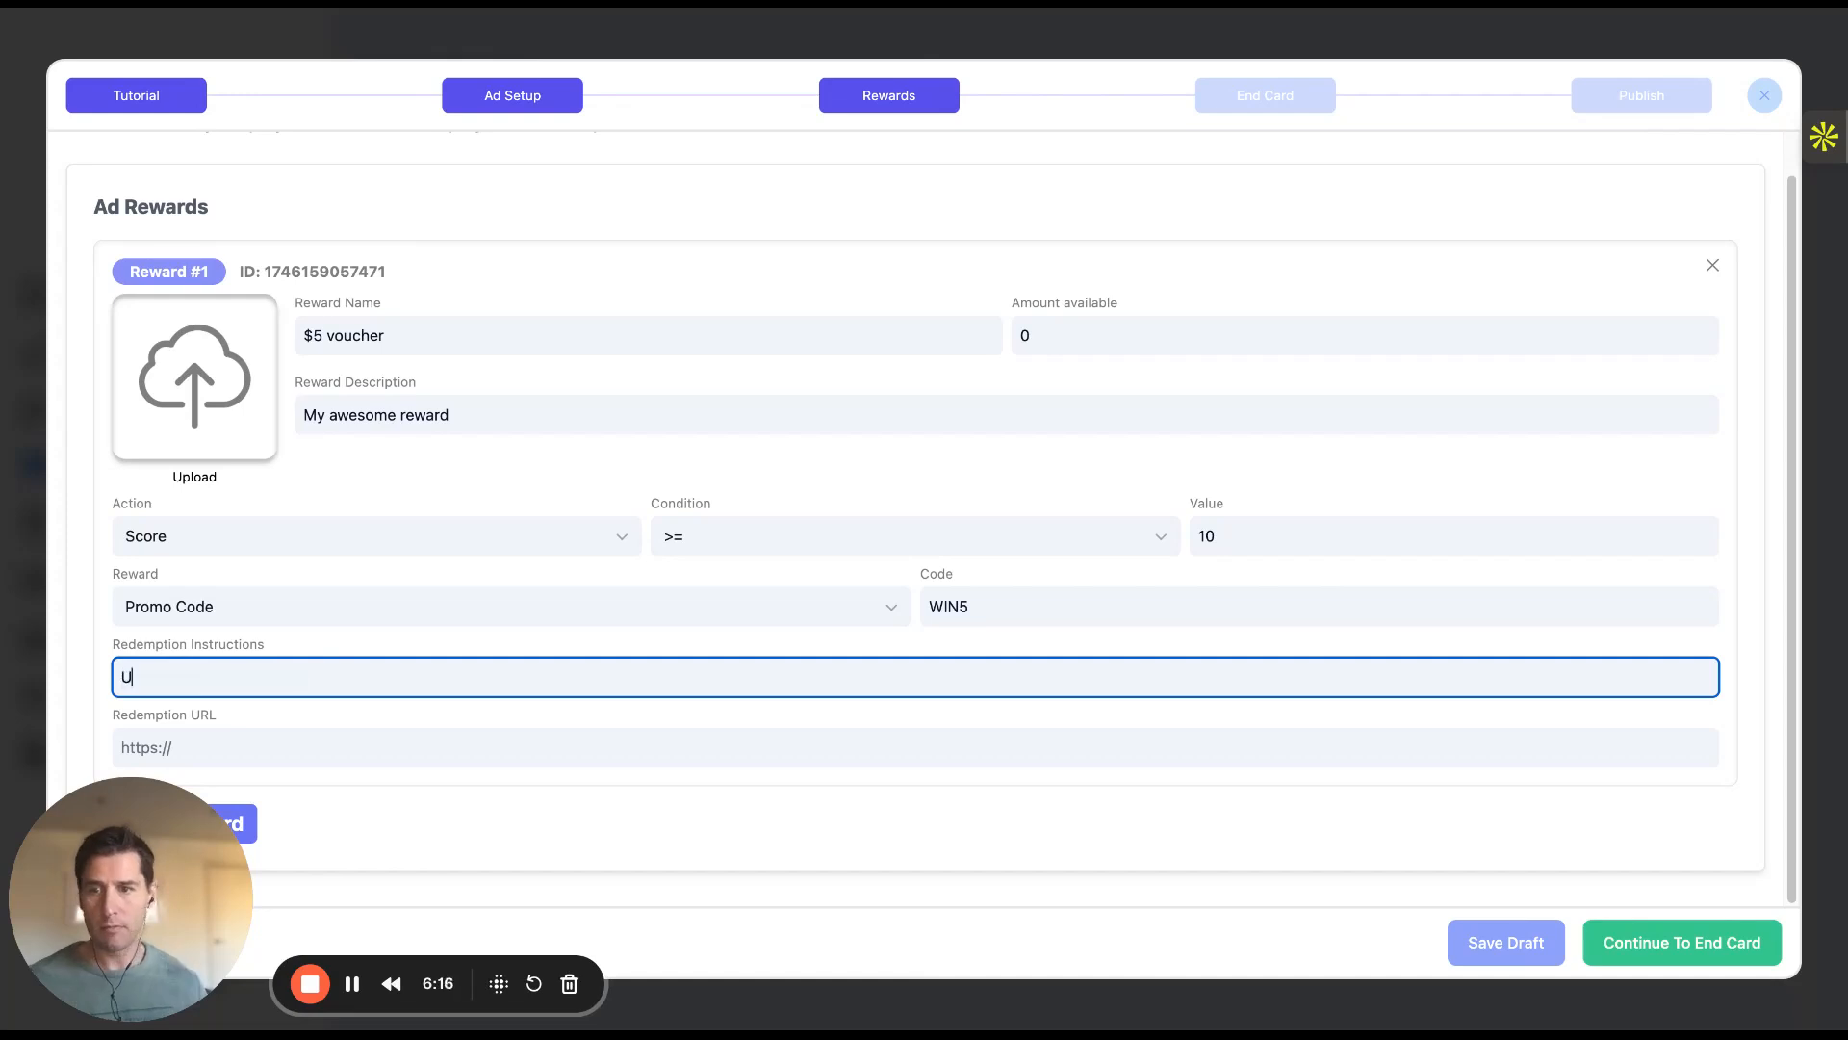
type("se code to redeem")
left_click(371, 746)
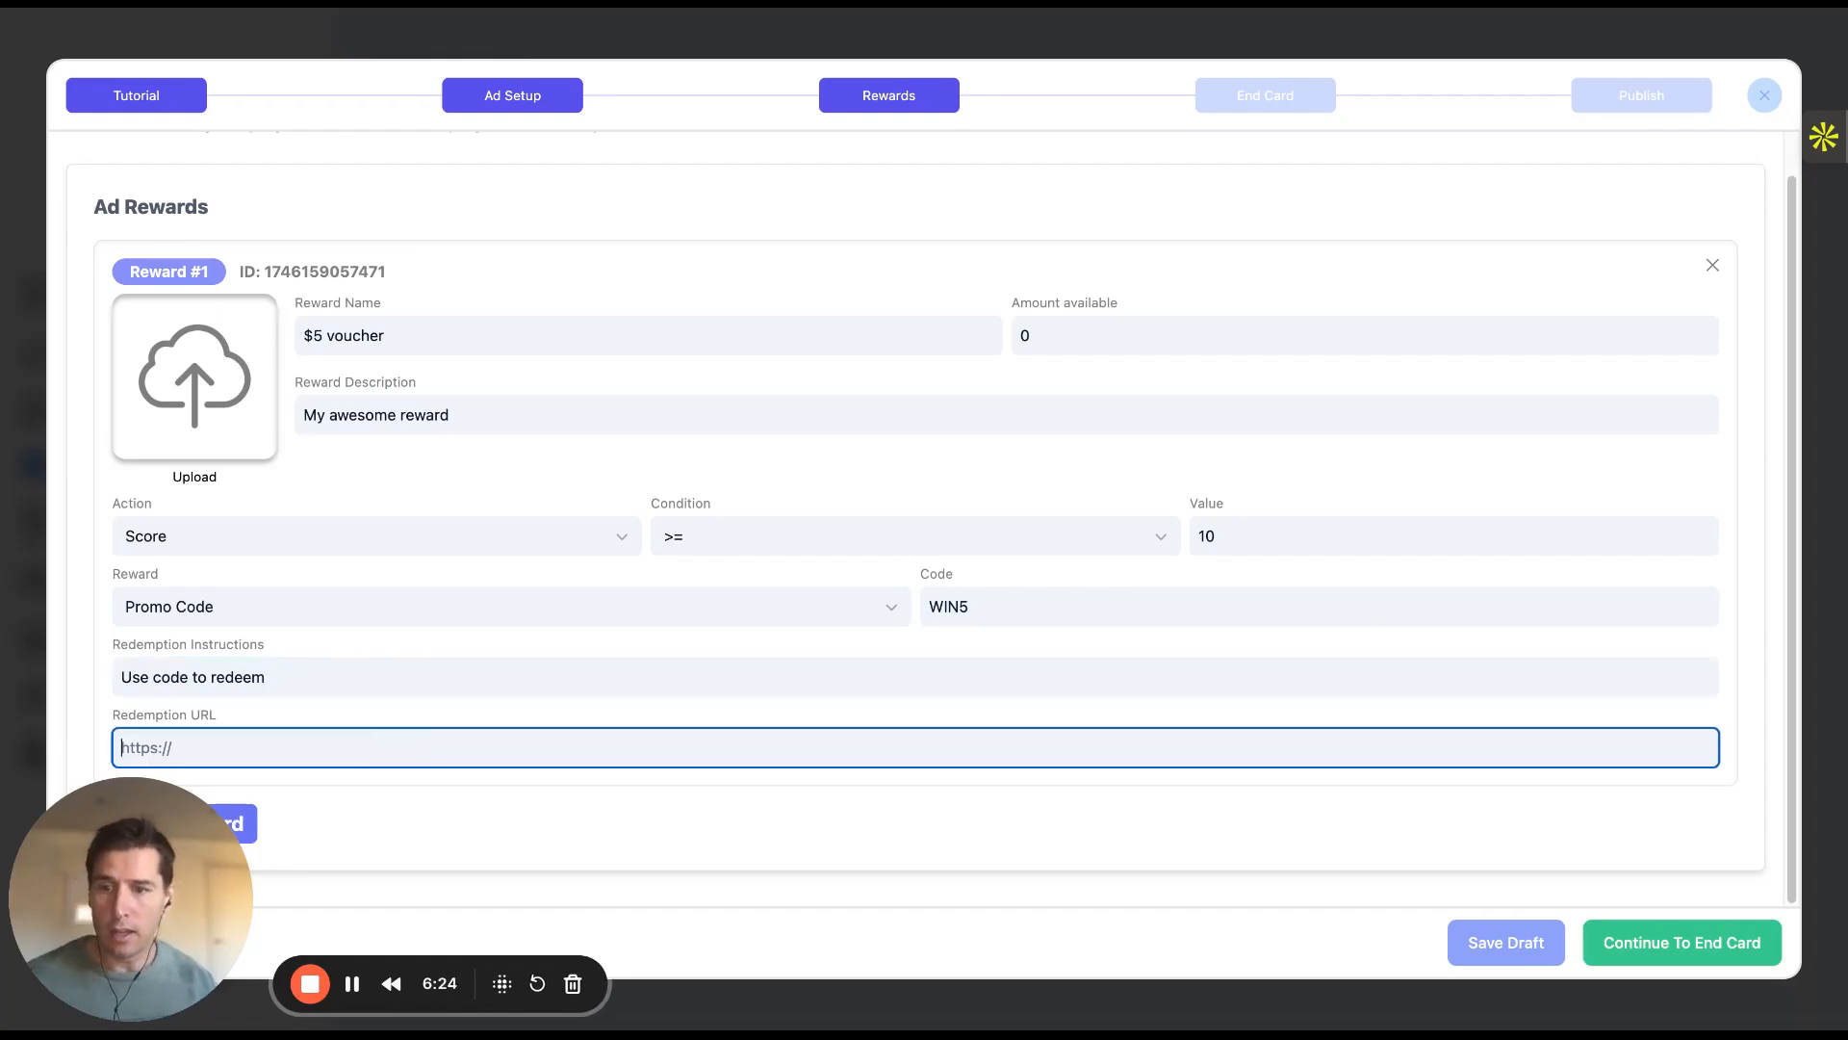
type("pllayspark.co")
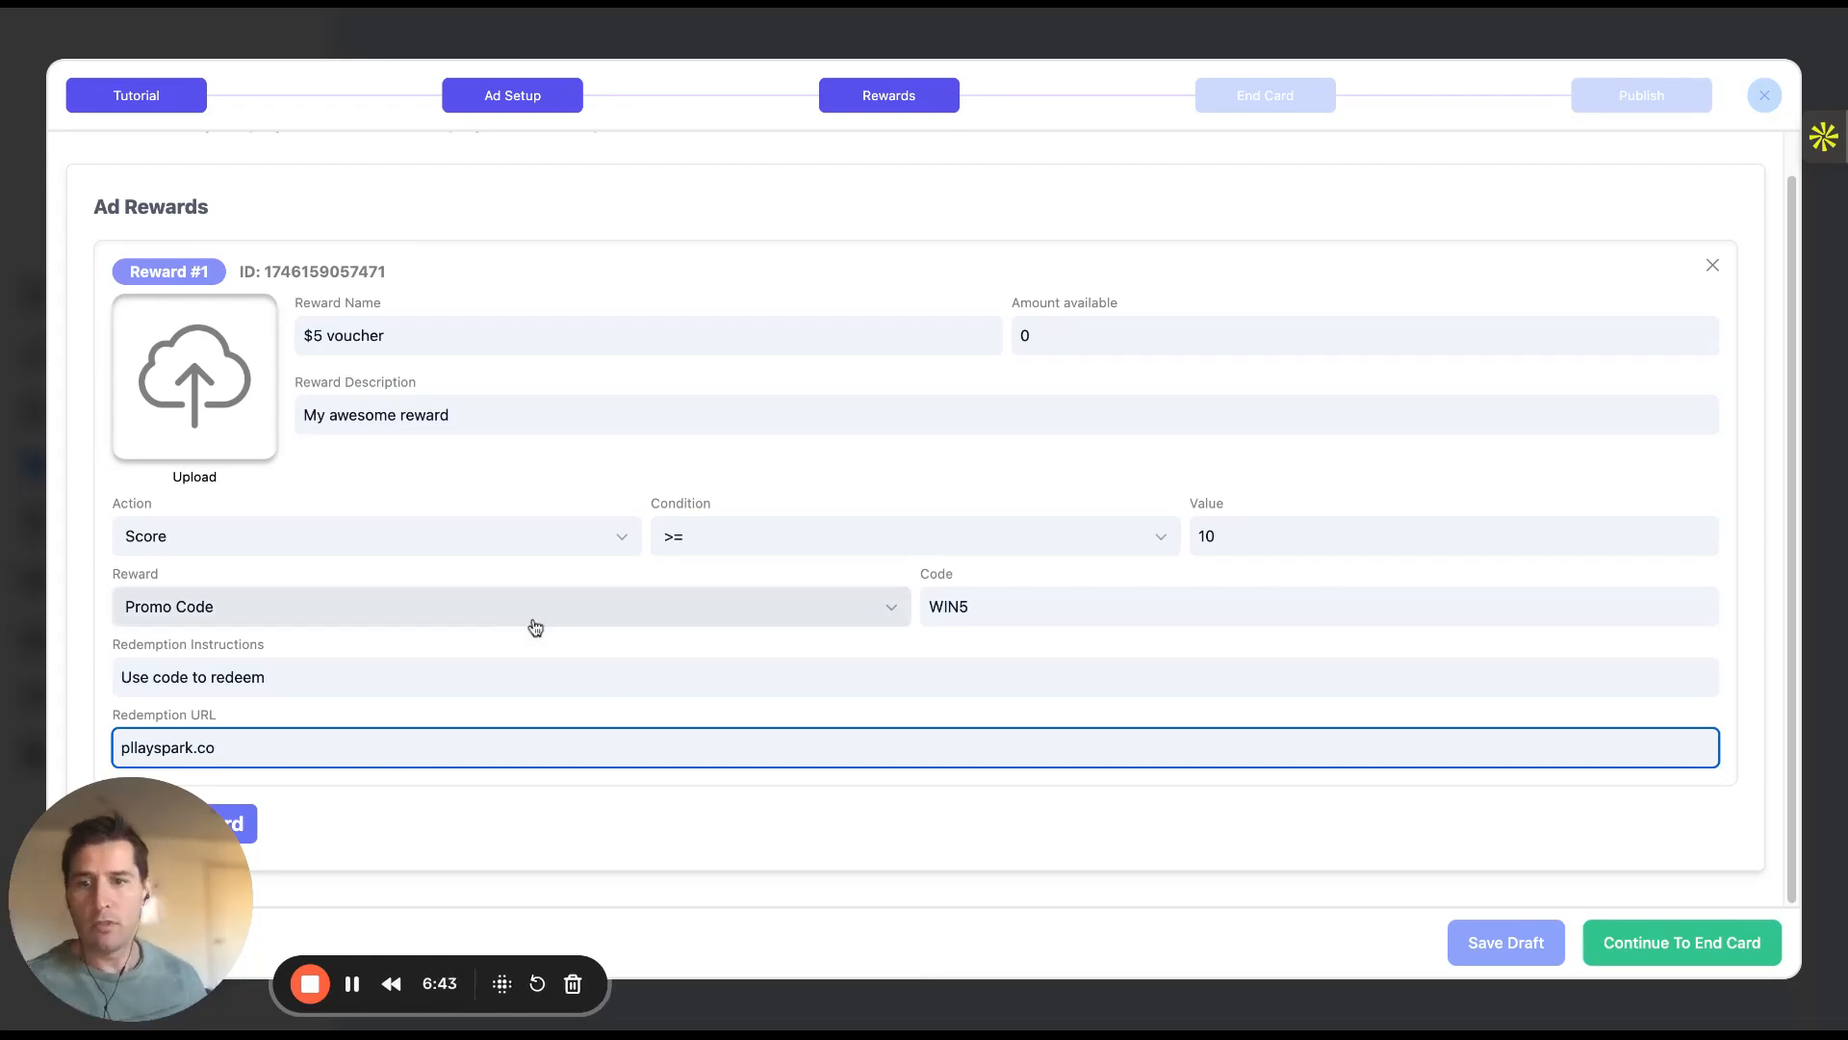
key("alt+shift+Left")
key("alt+shift+Left")
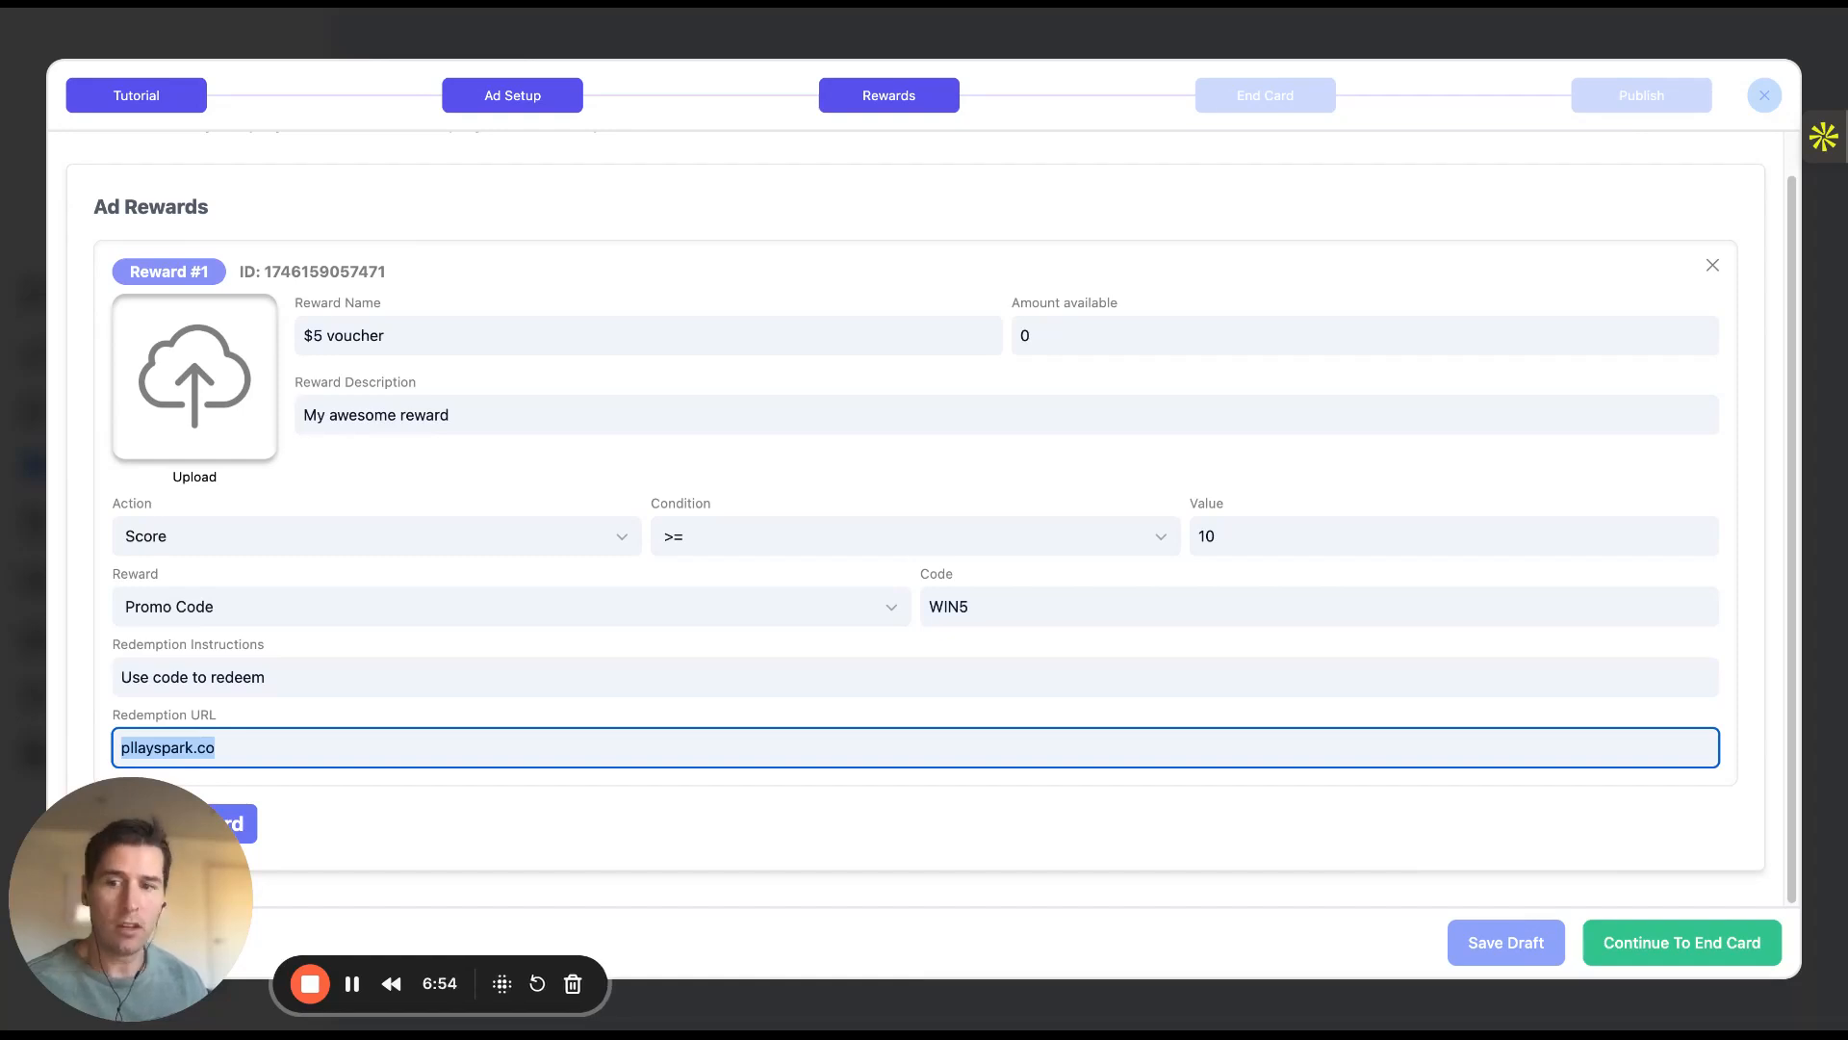
left_click(354, 674)
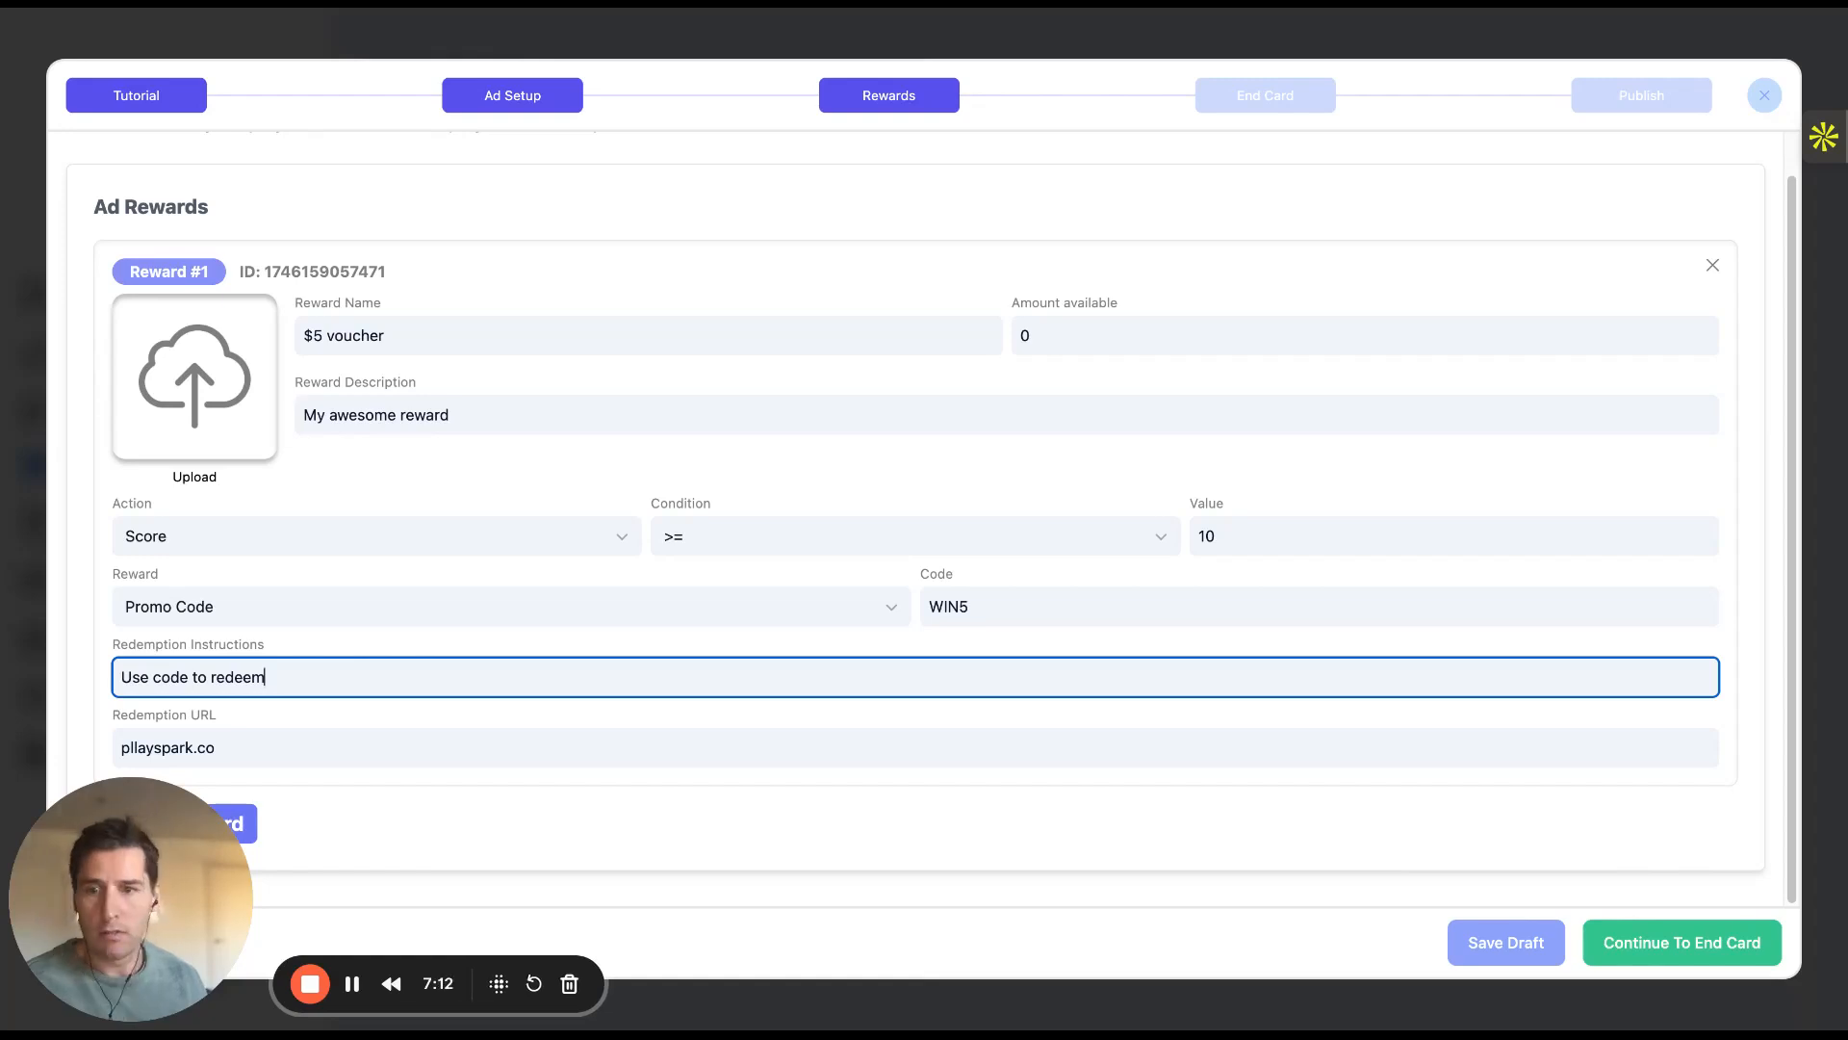
left_click(217, 748)
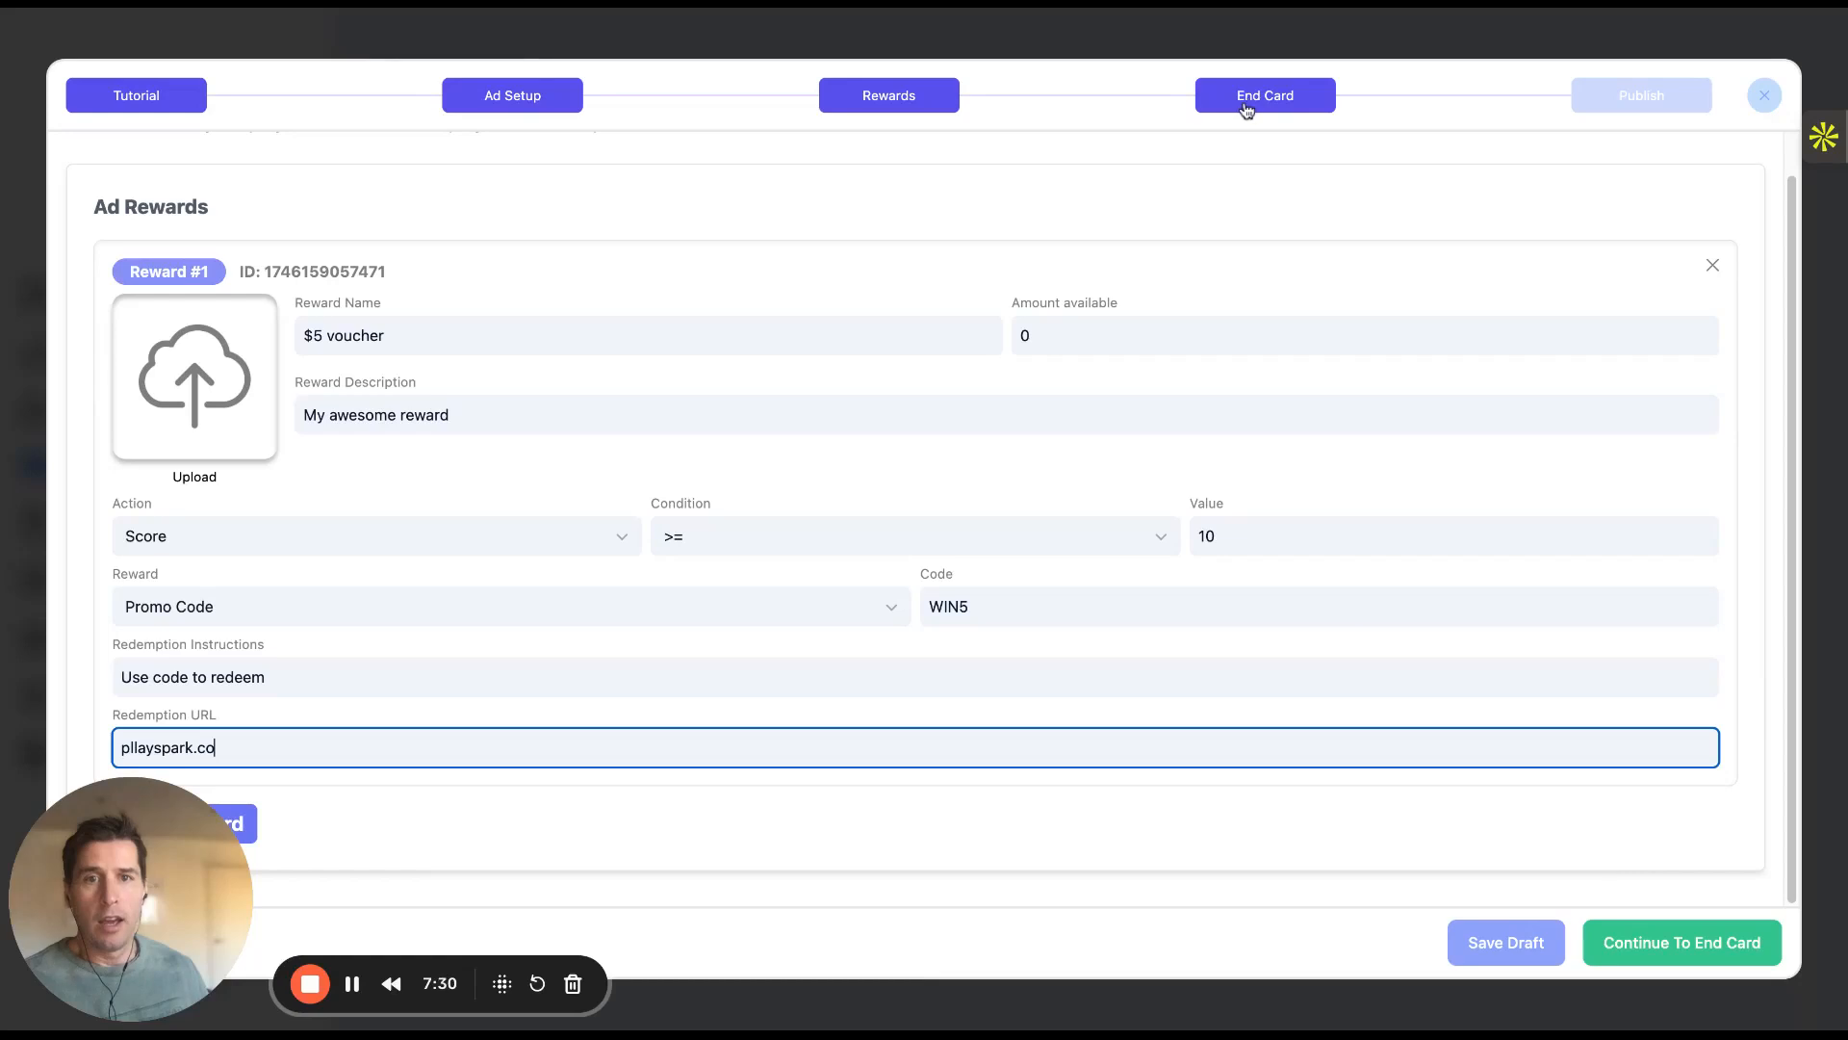
left_click(1250, 104)
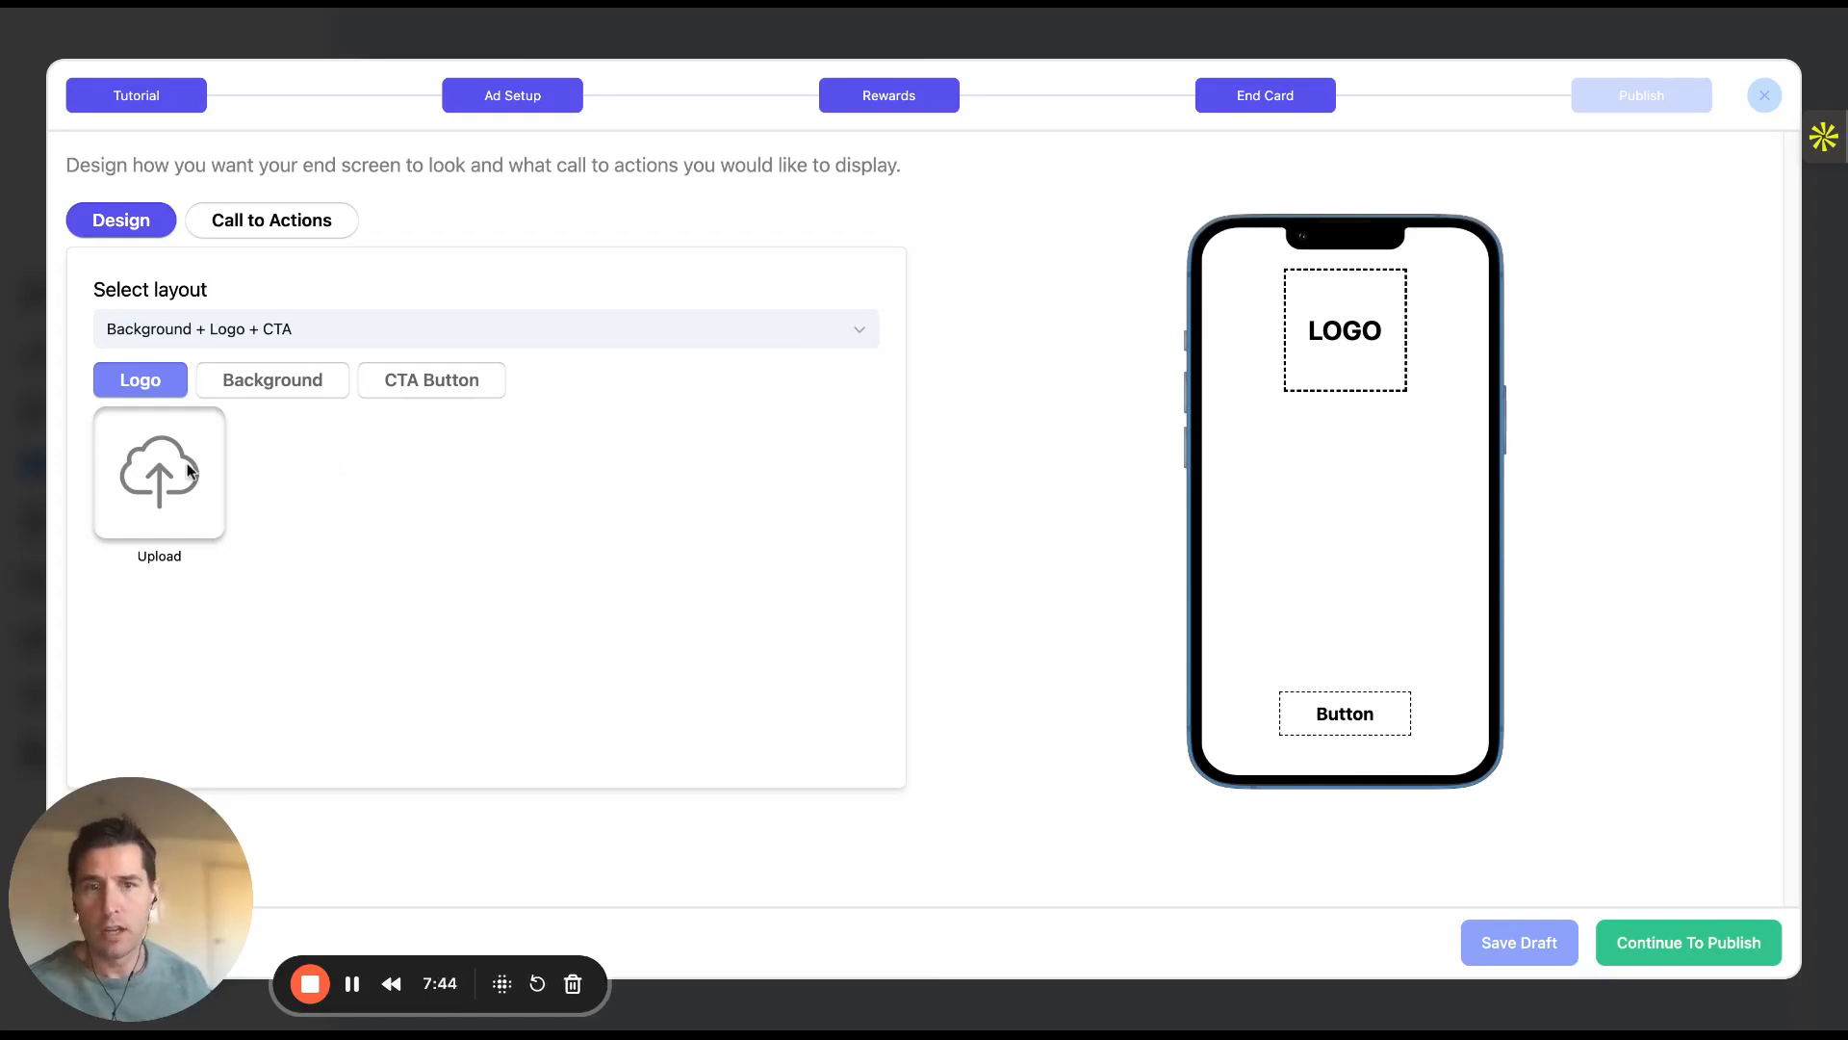
Keep the end card on the Background + Logo + CTA layout
left_click(307, 339)
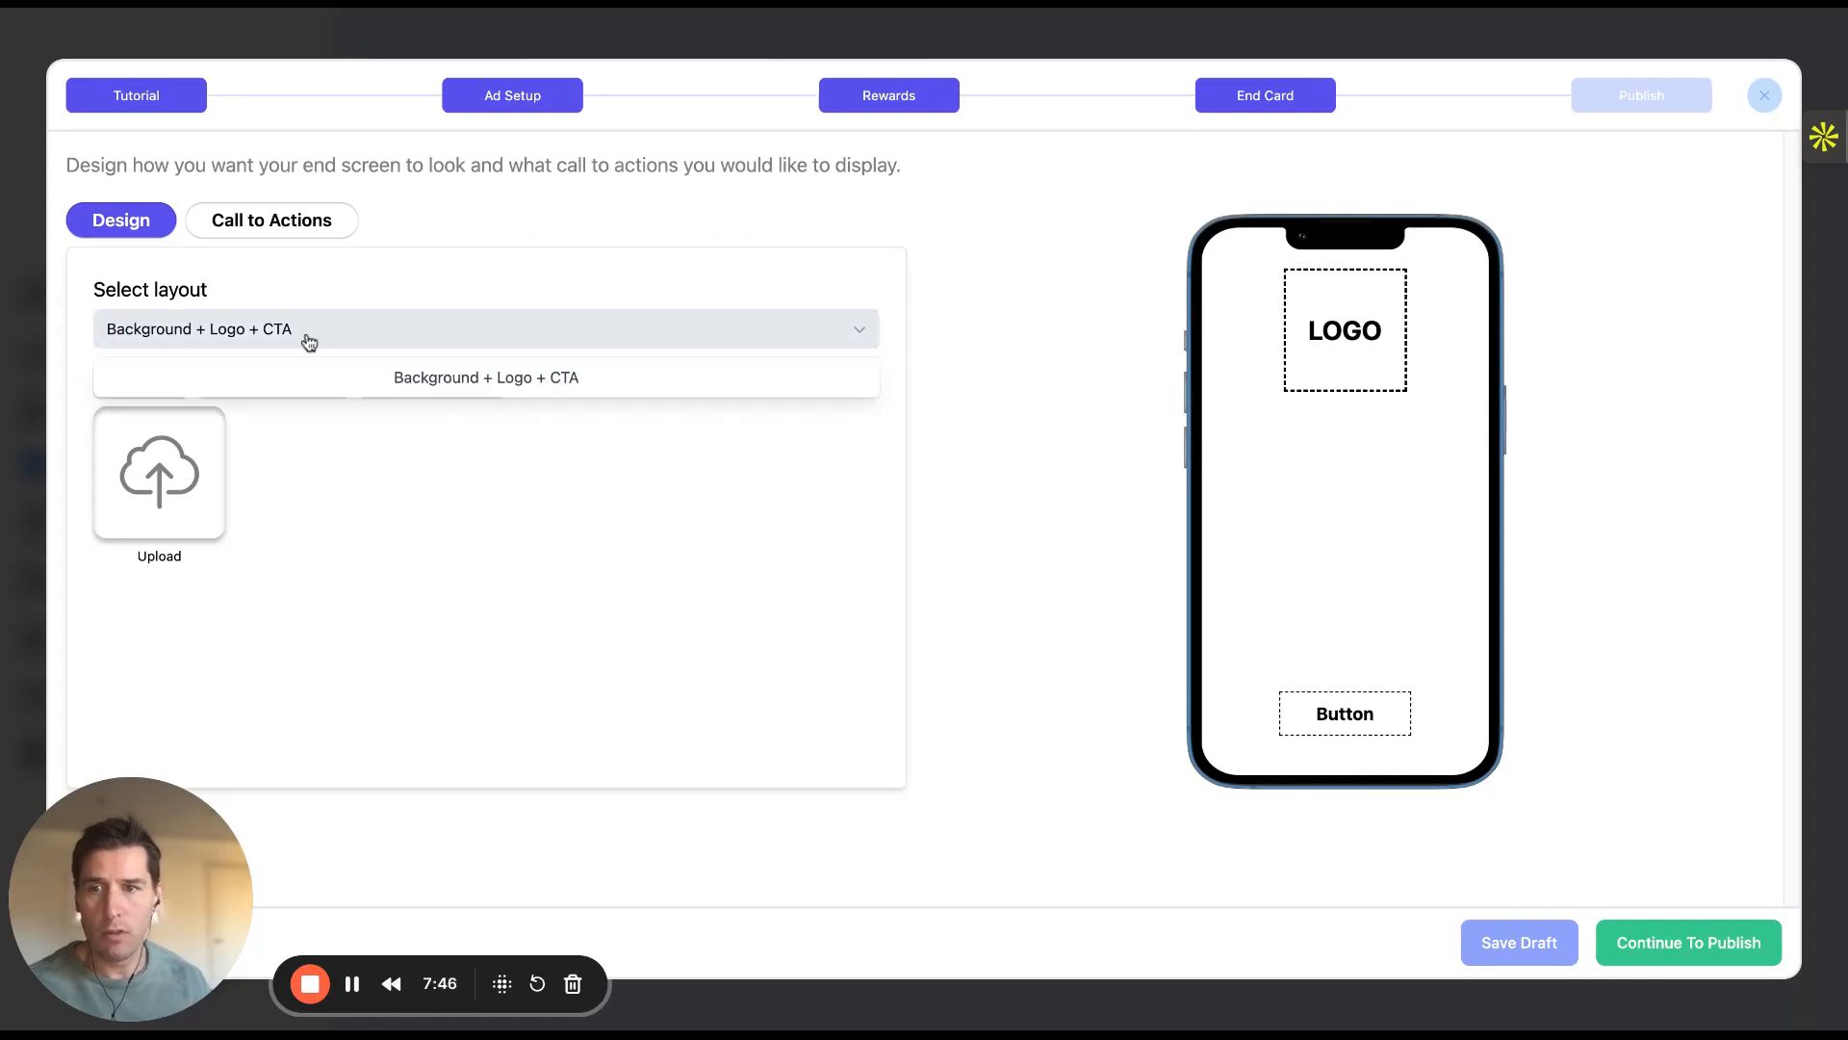
left_click(433, 289)
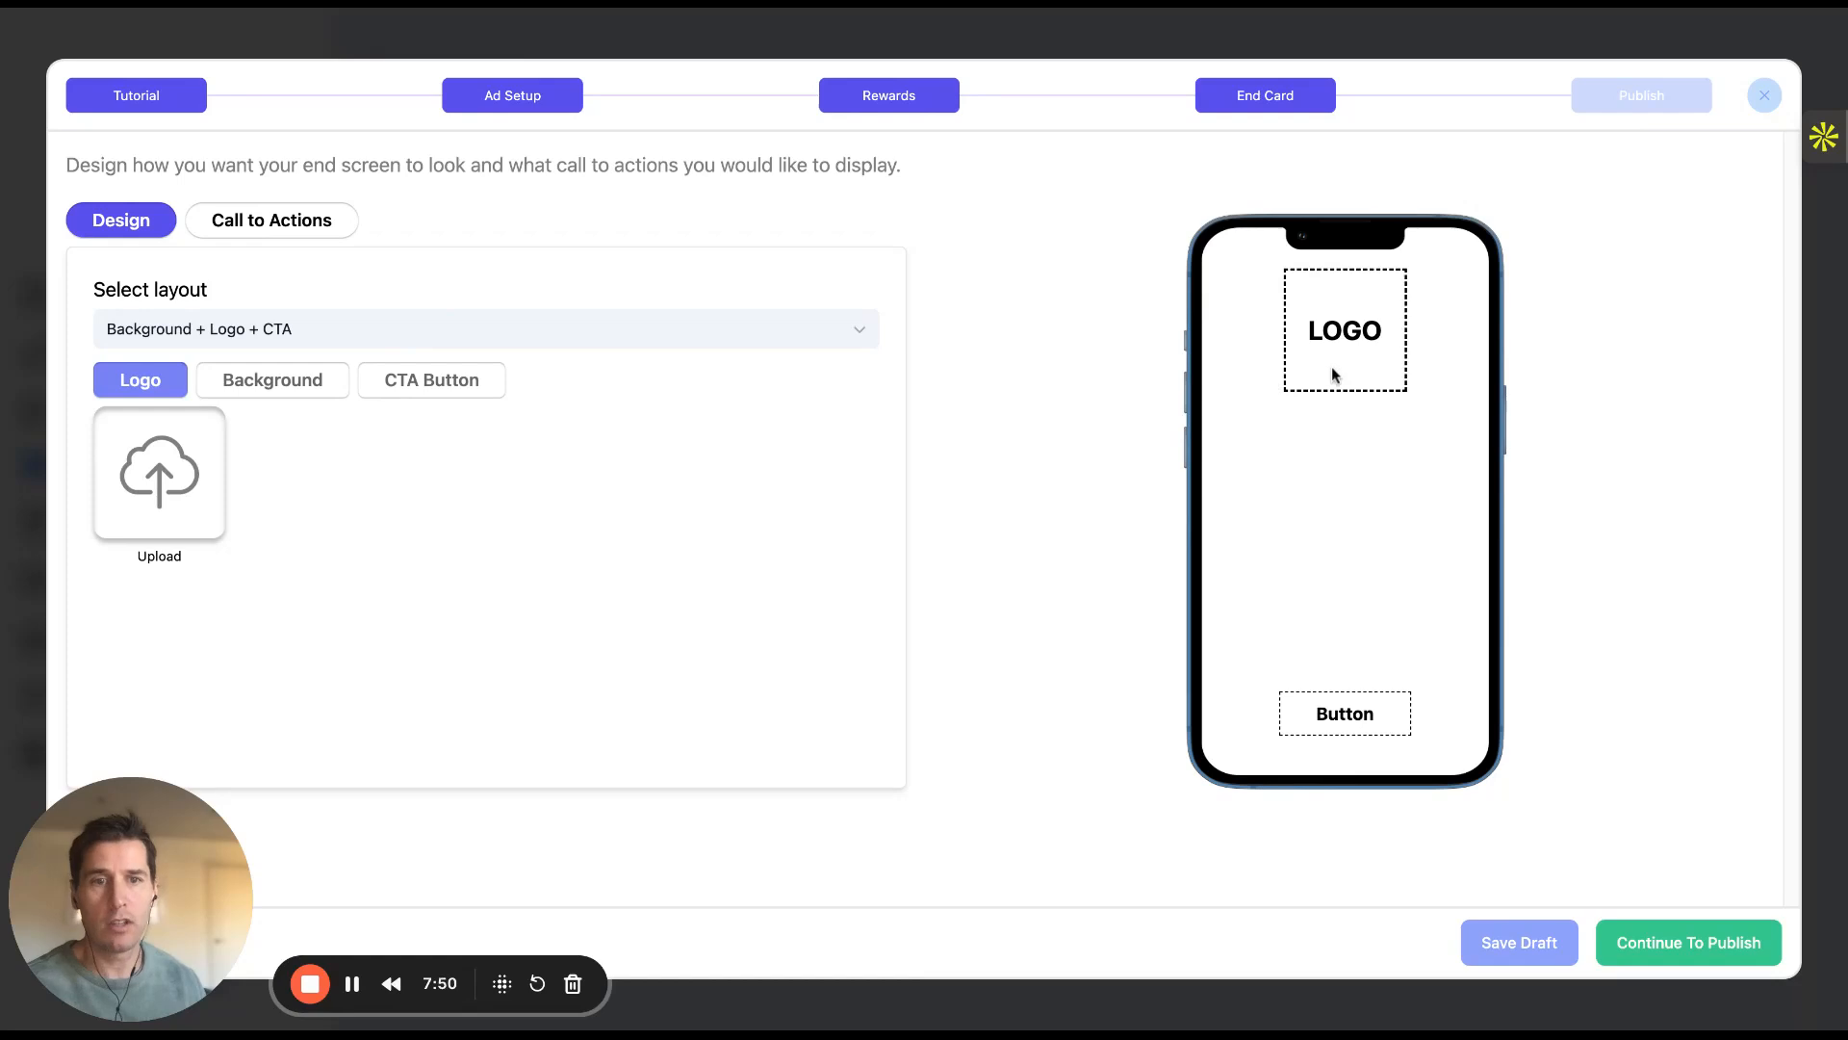
left_click(267, 382)
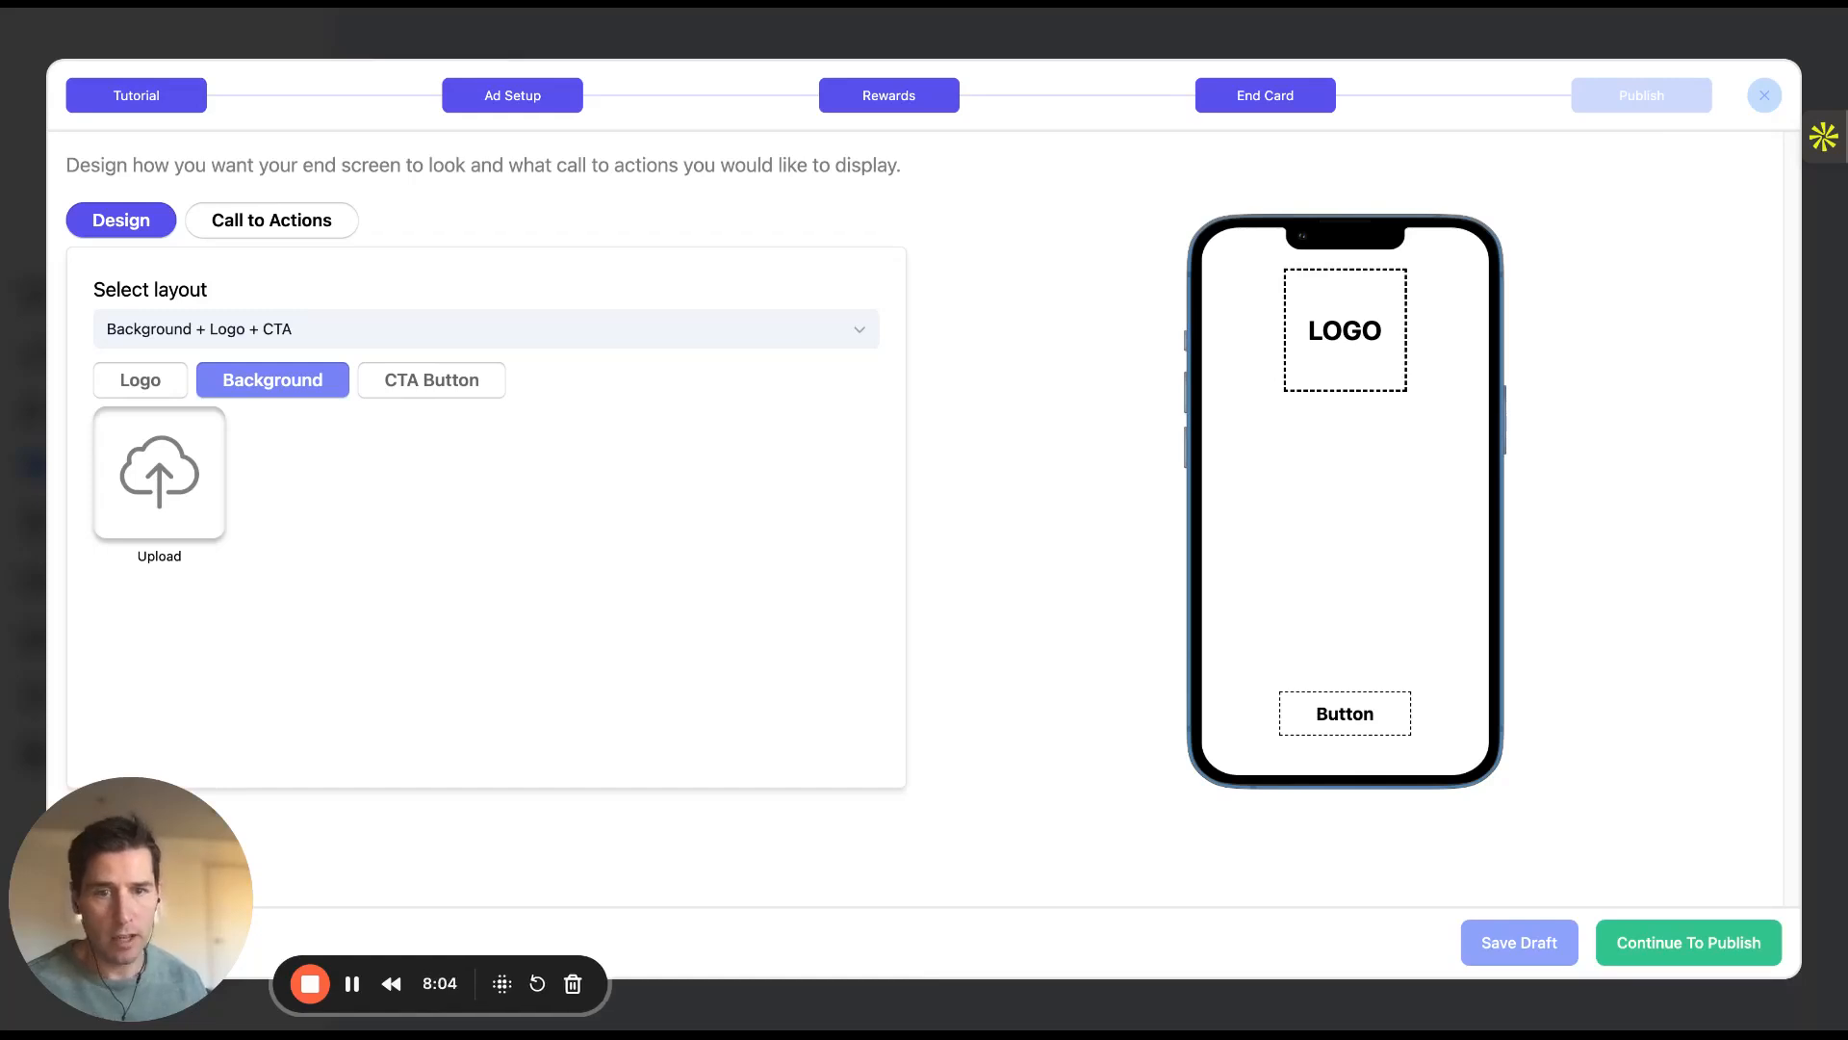
Upload the snowy Remedy winter end-card background and use a red CTA button image
left_click(1050, 704)
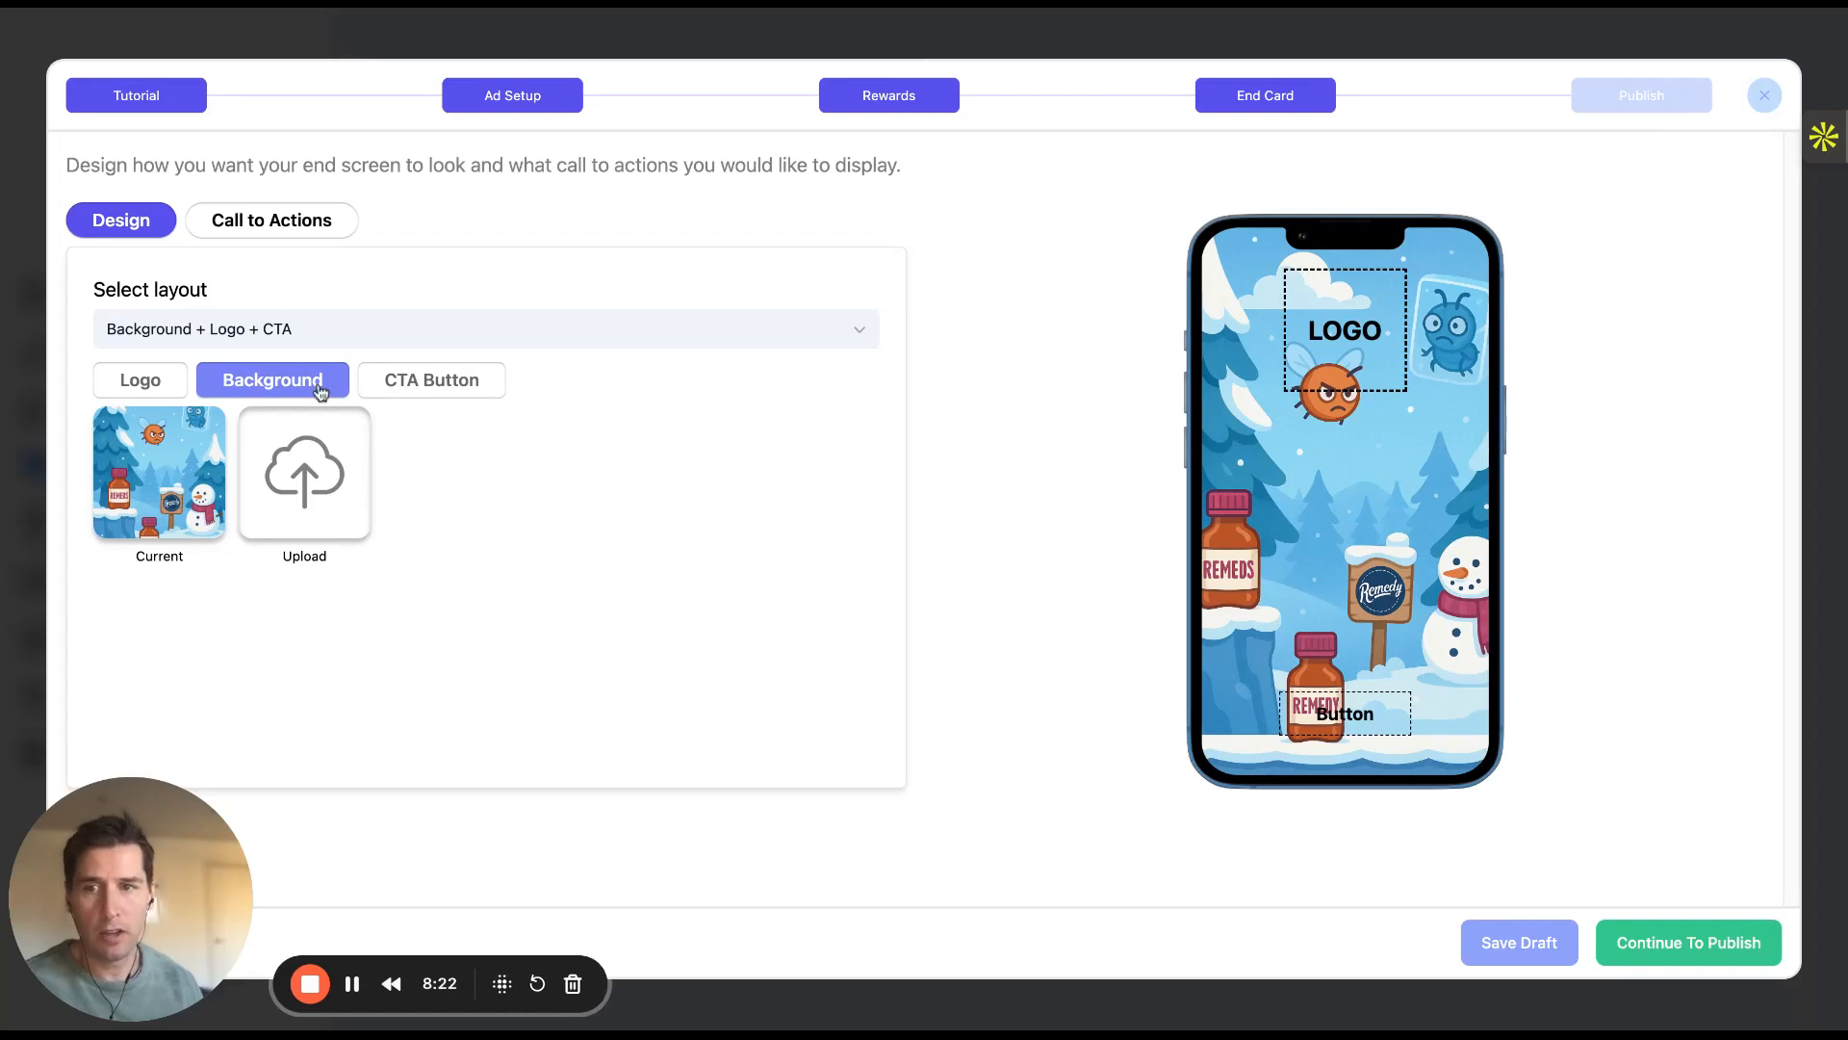
left_click(402, 383)
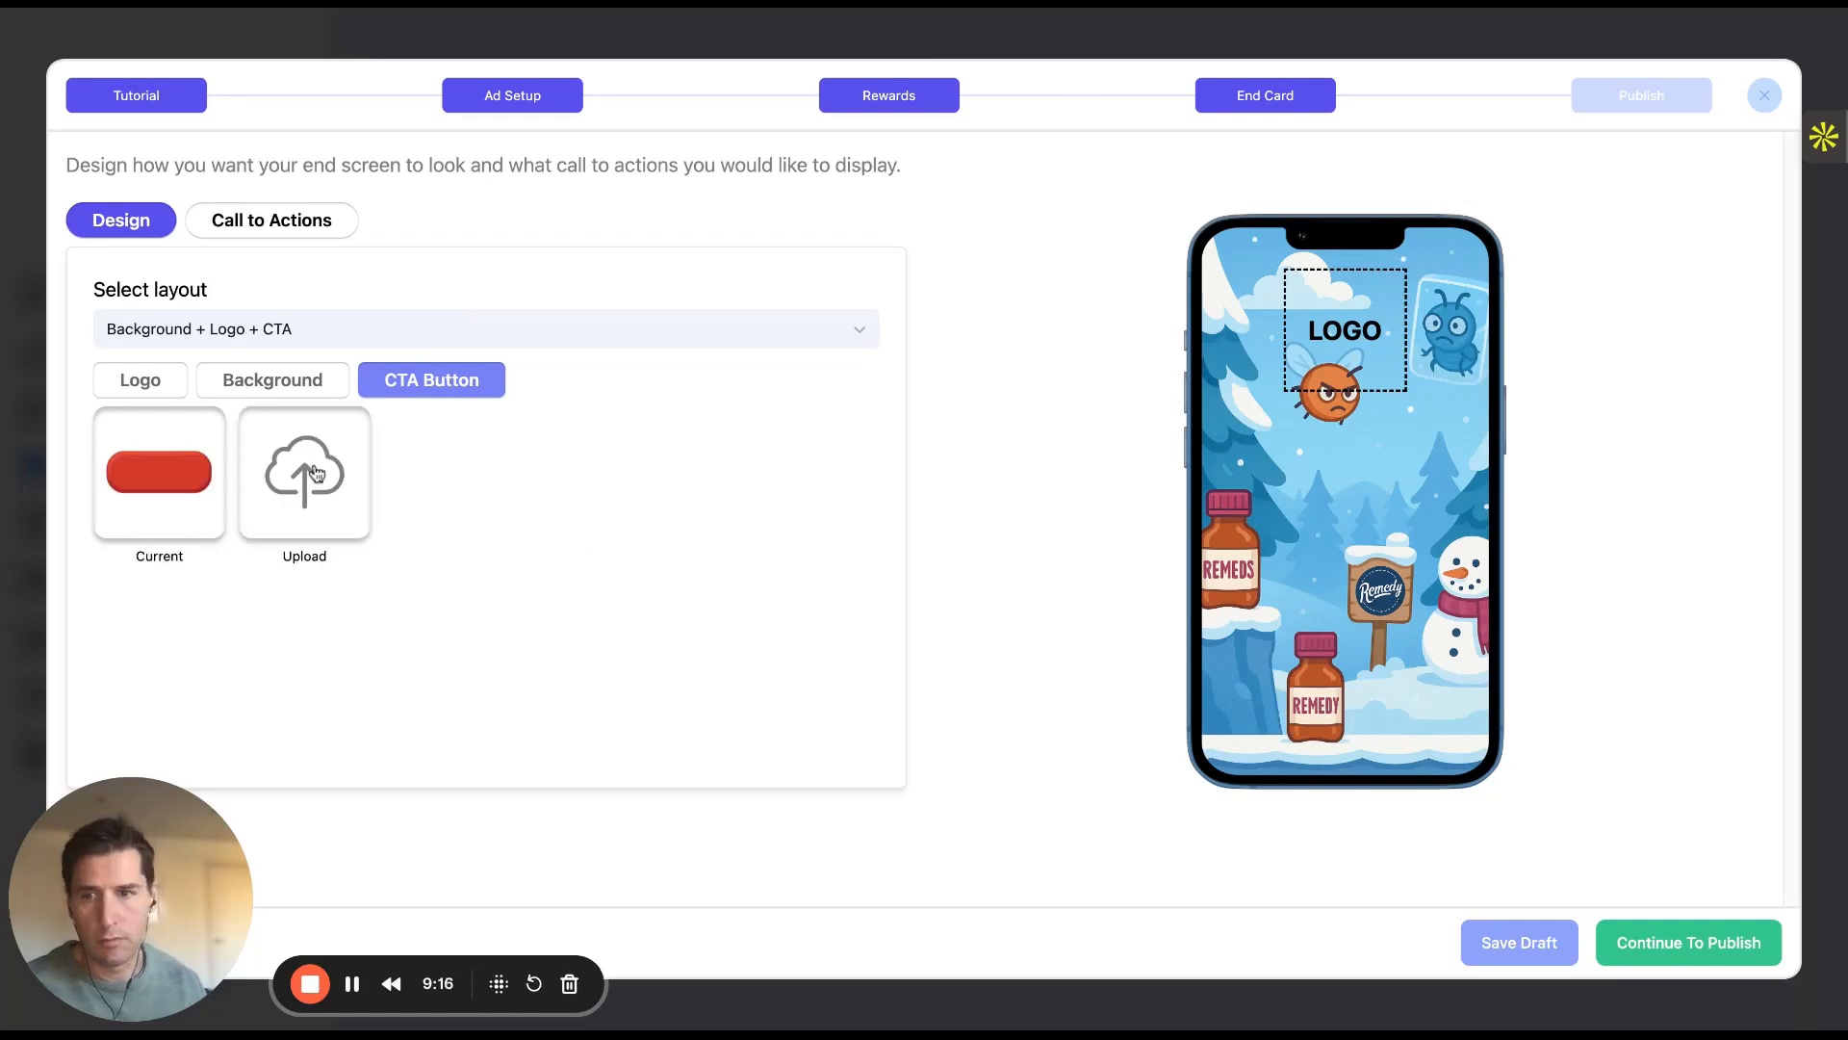
left_click(321, 231)
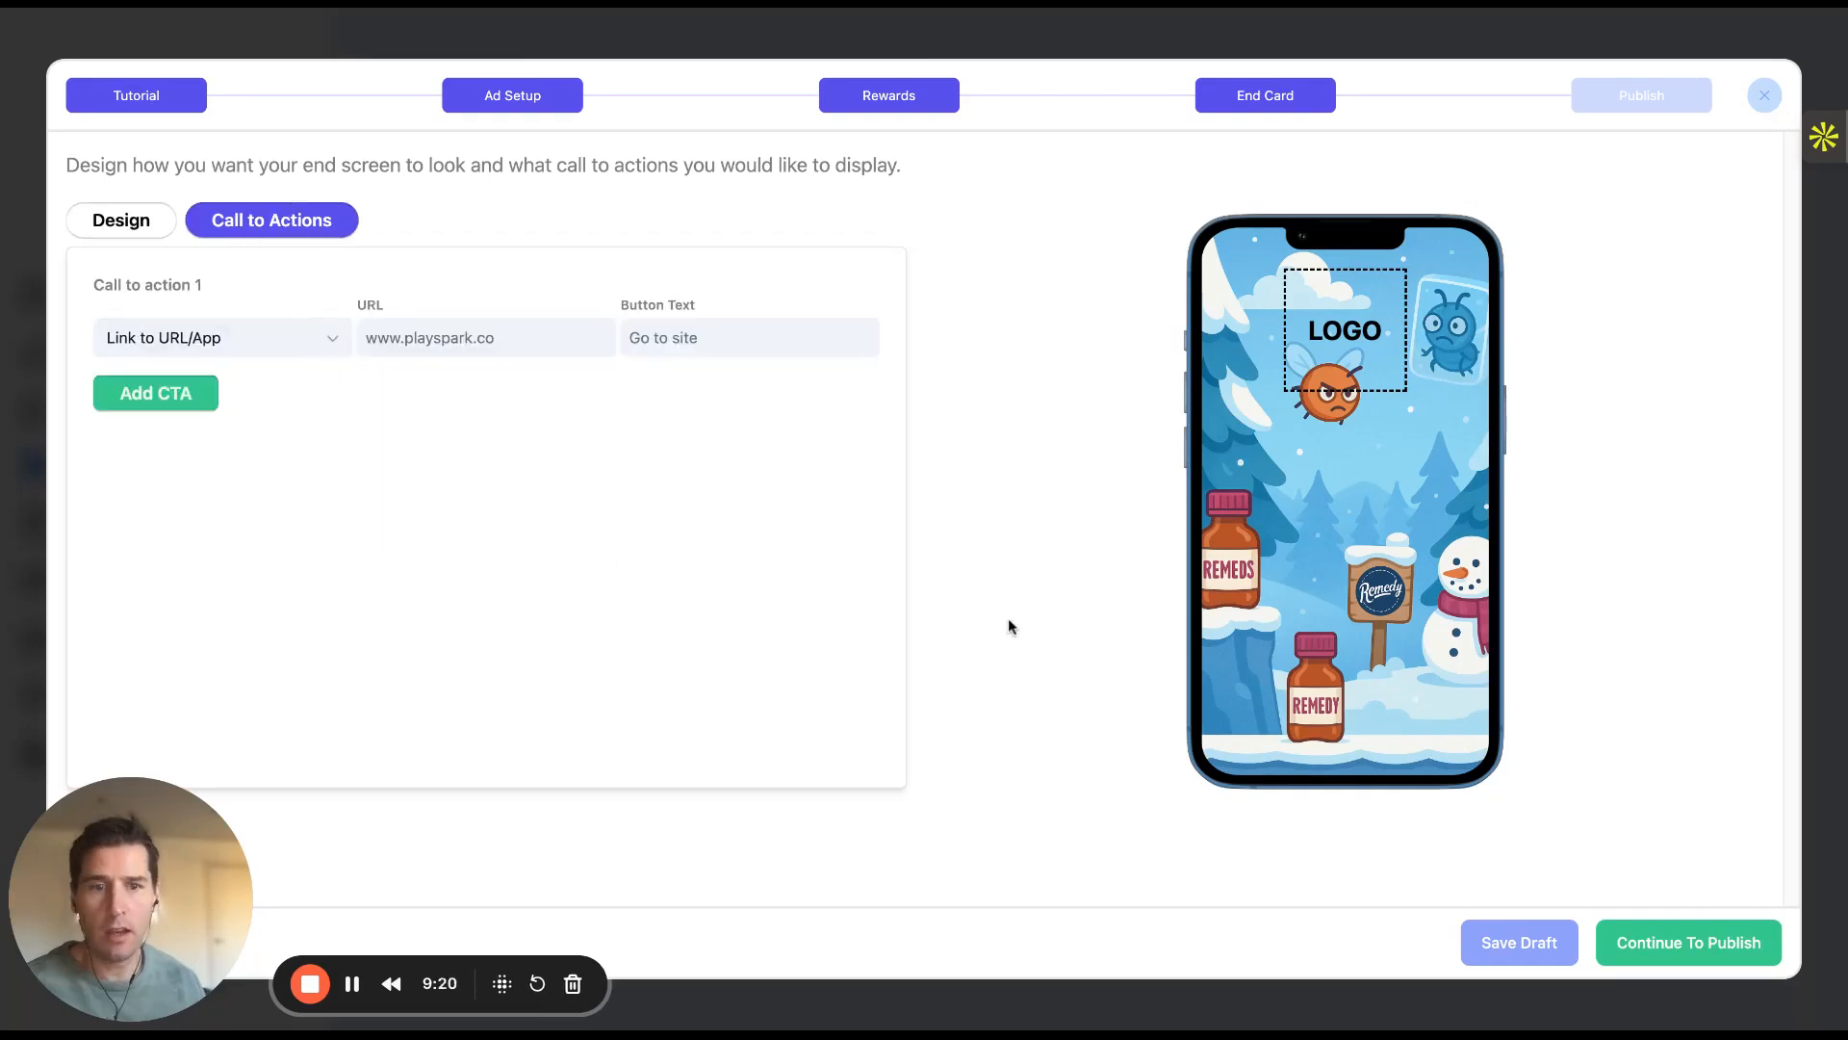
Set the first call to action to Play Again, labelled 'Play Again'
left_click(336, 344)
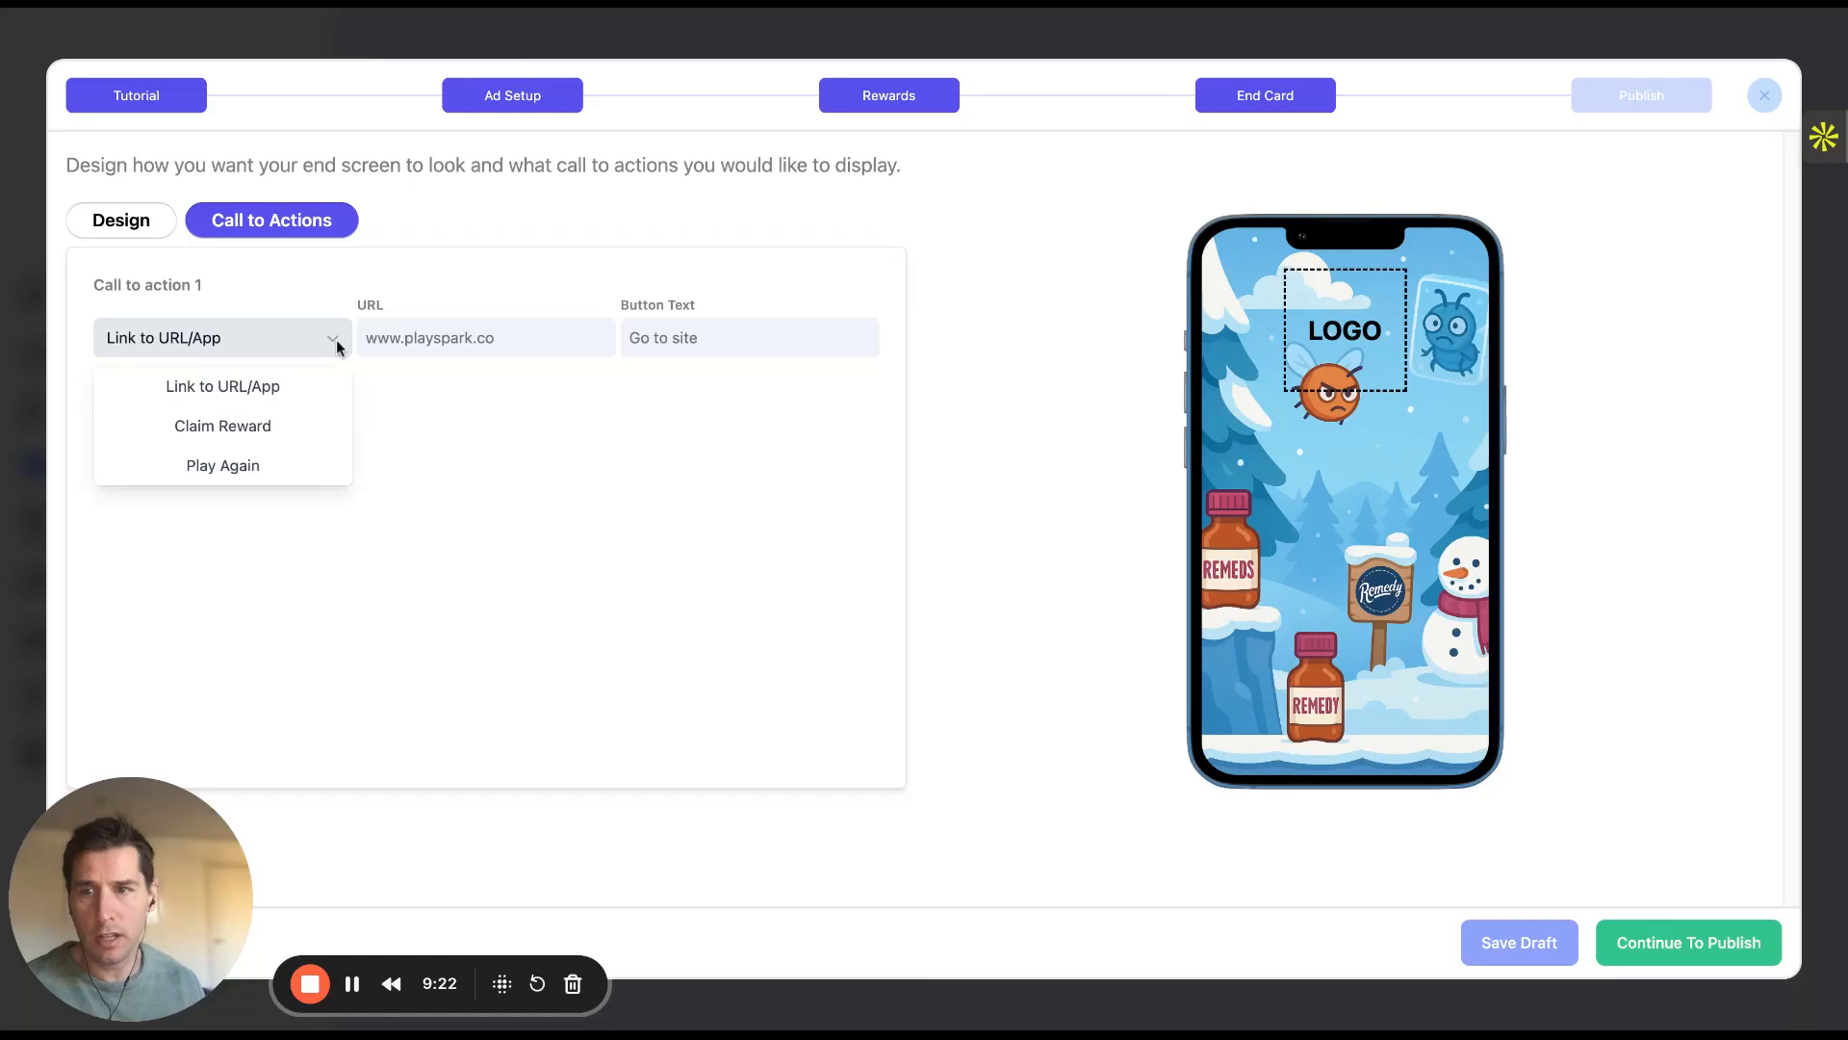
left_click(289, 465)
left_click(421, 343)
type("Play Again")
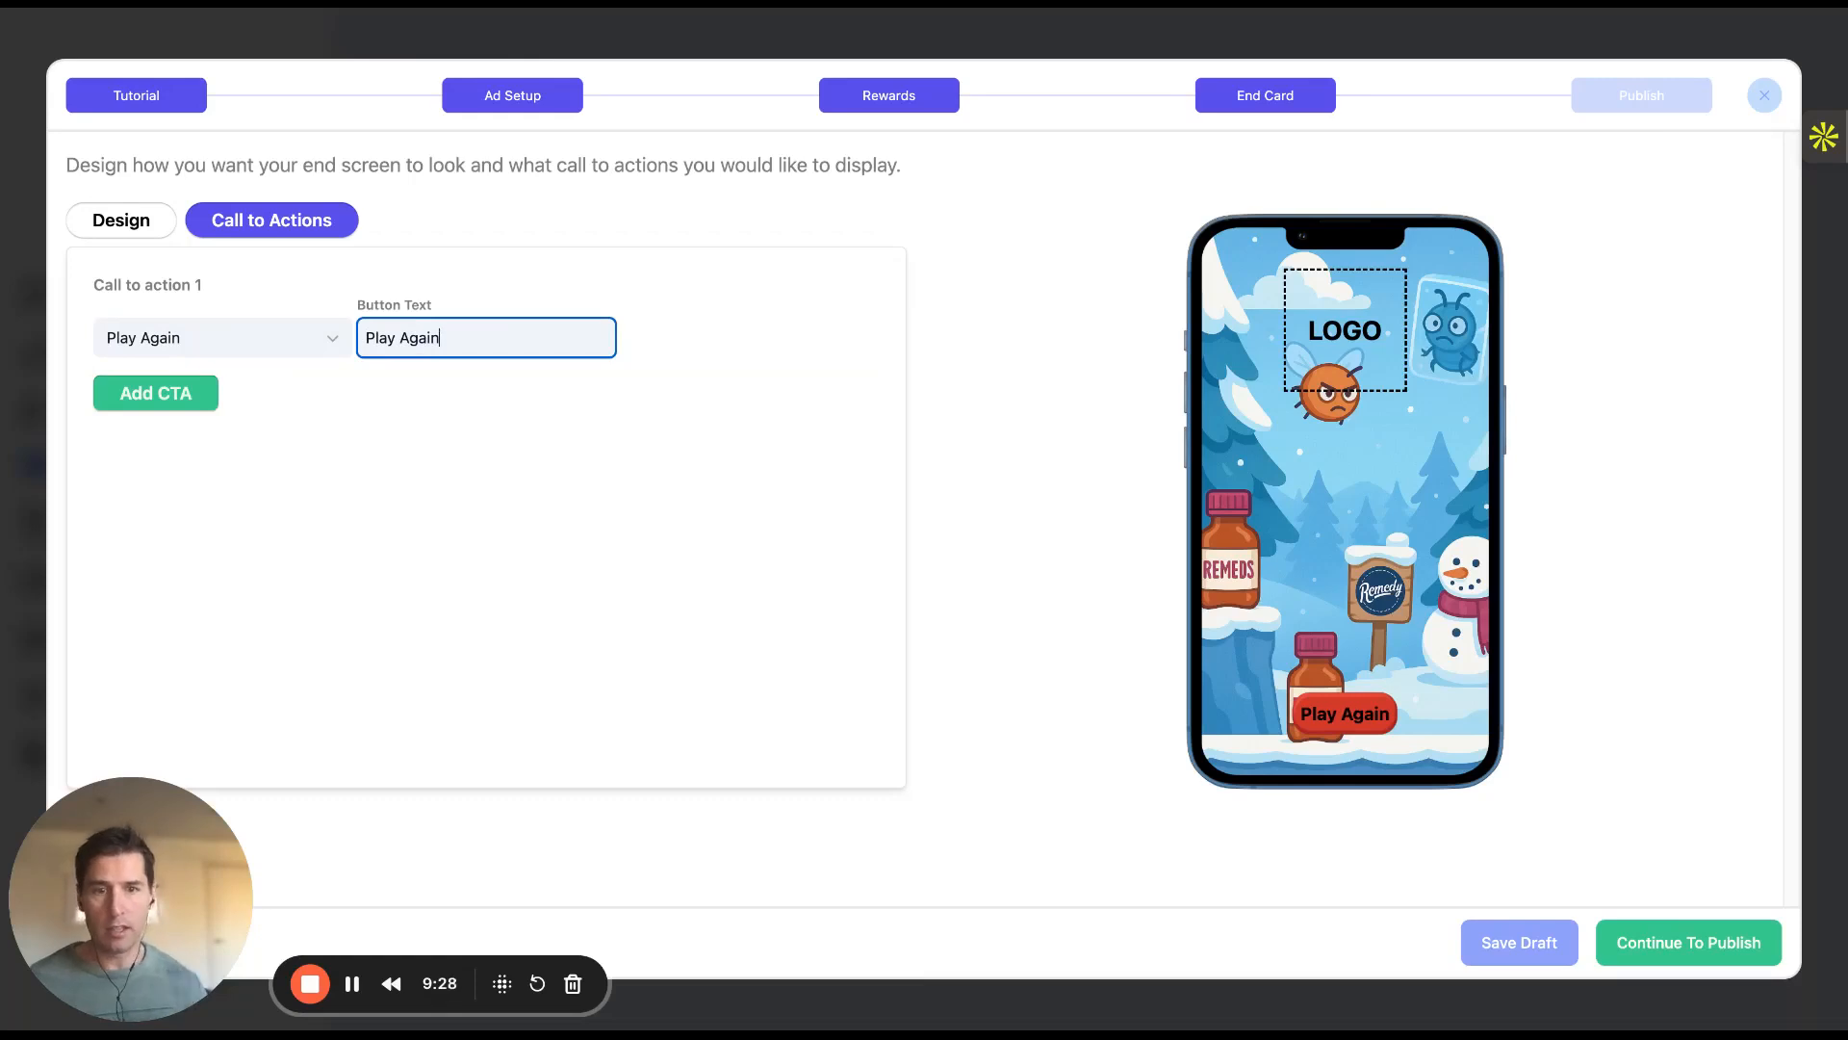
Add a second call to action, Claim Reward, labelled 'Claim Win'
left_click(207, 395)
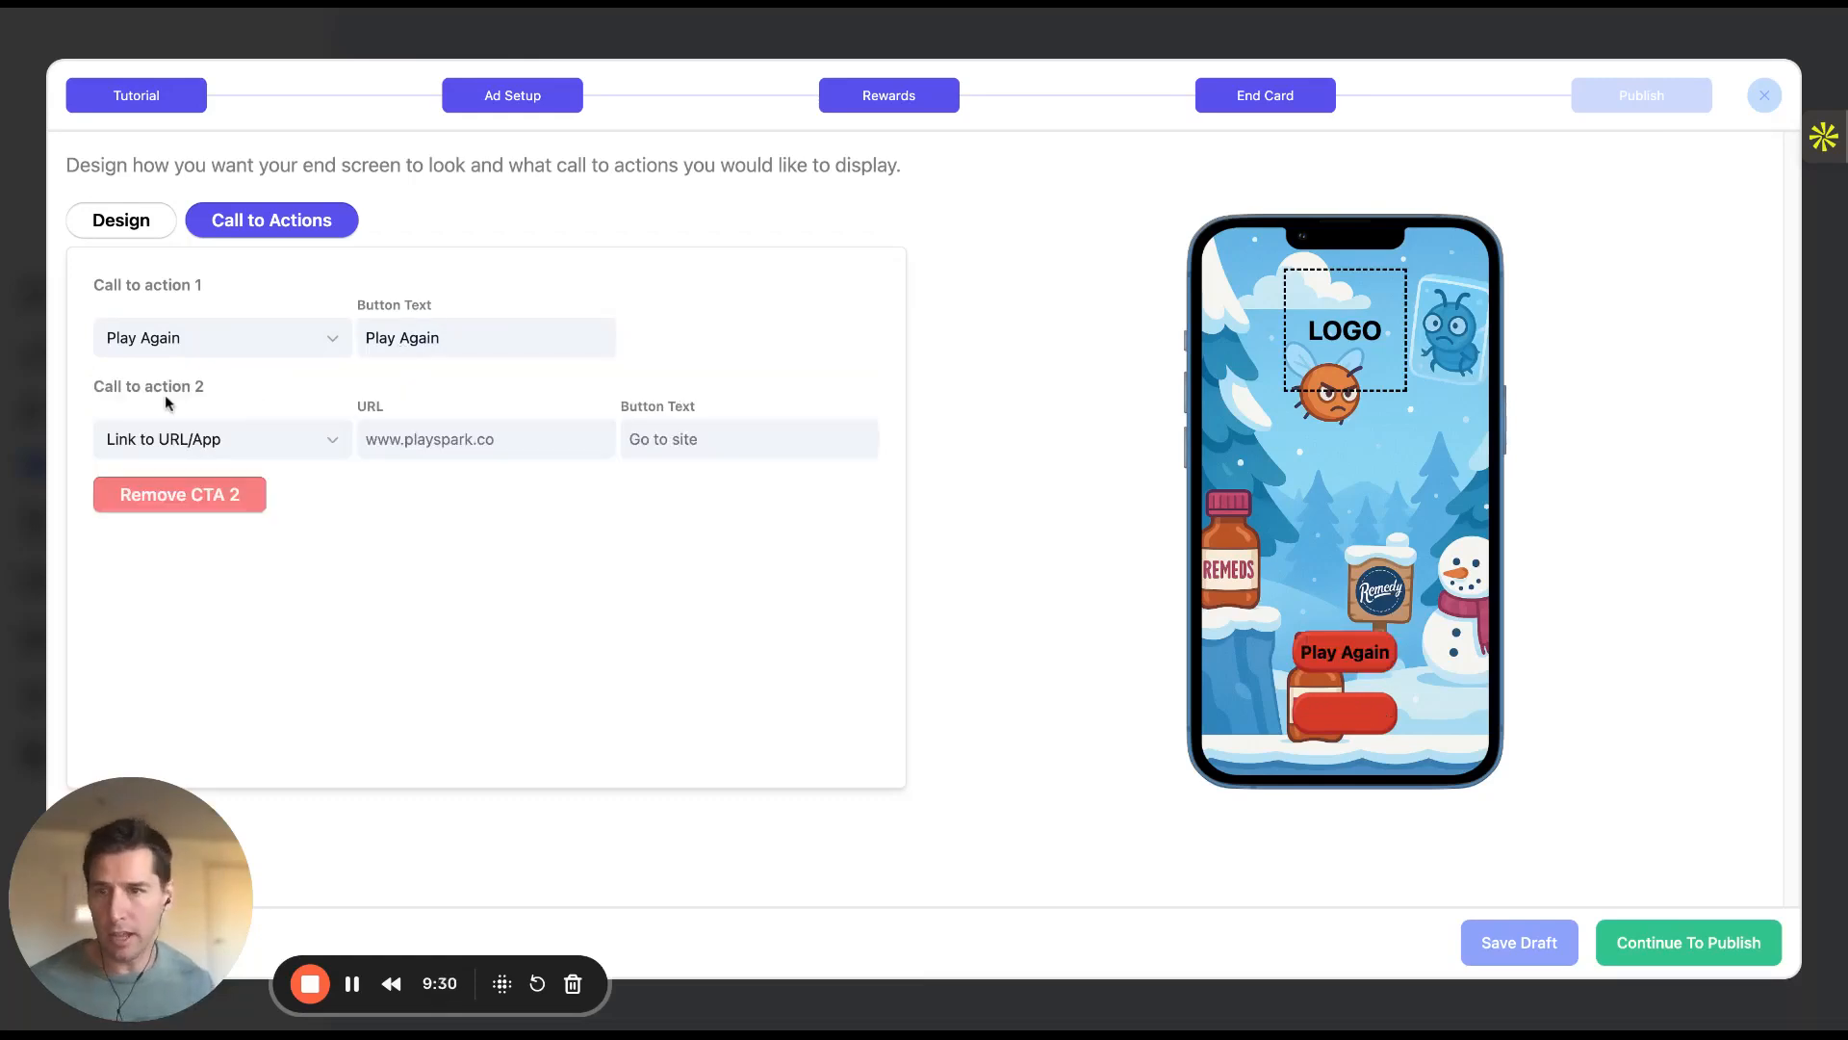
left_click(335, 444)
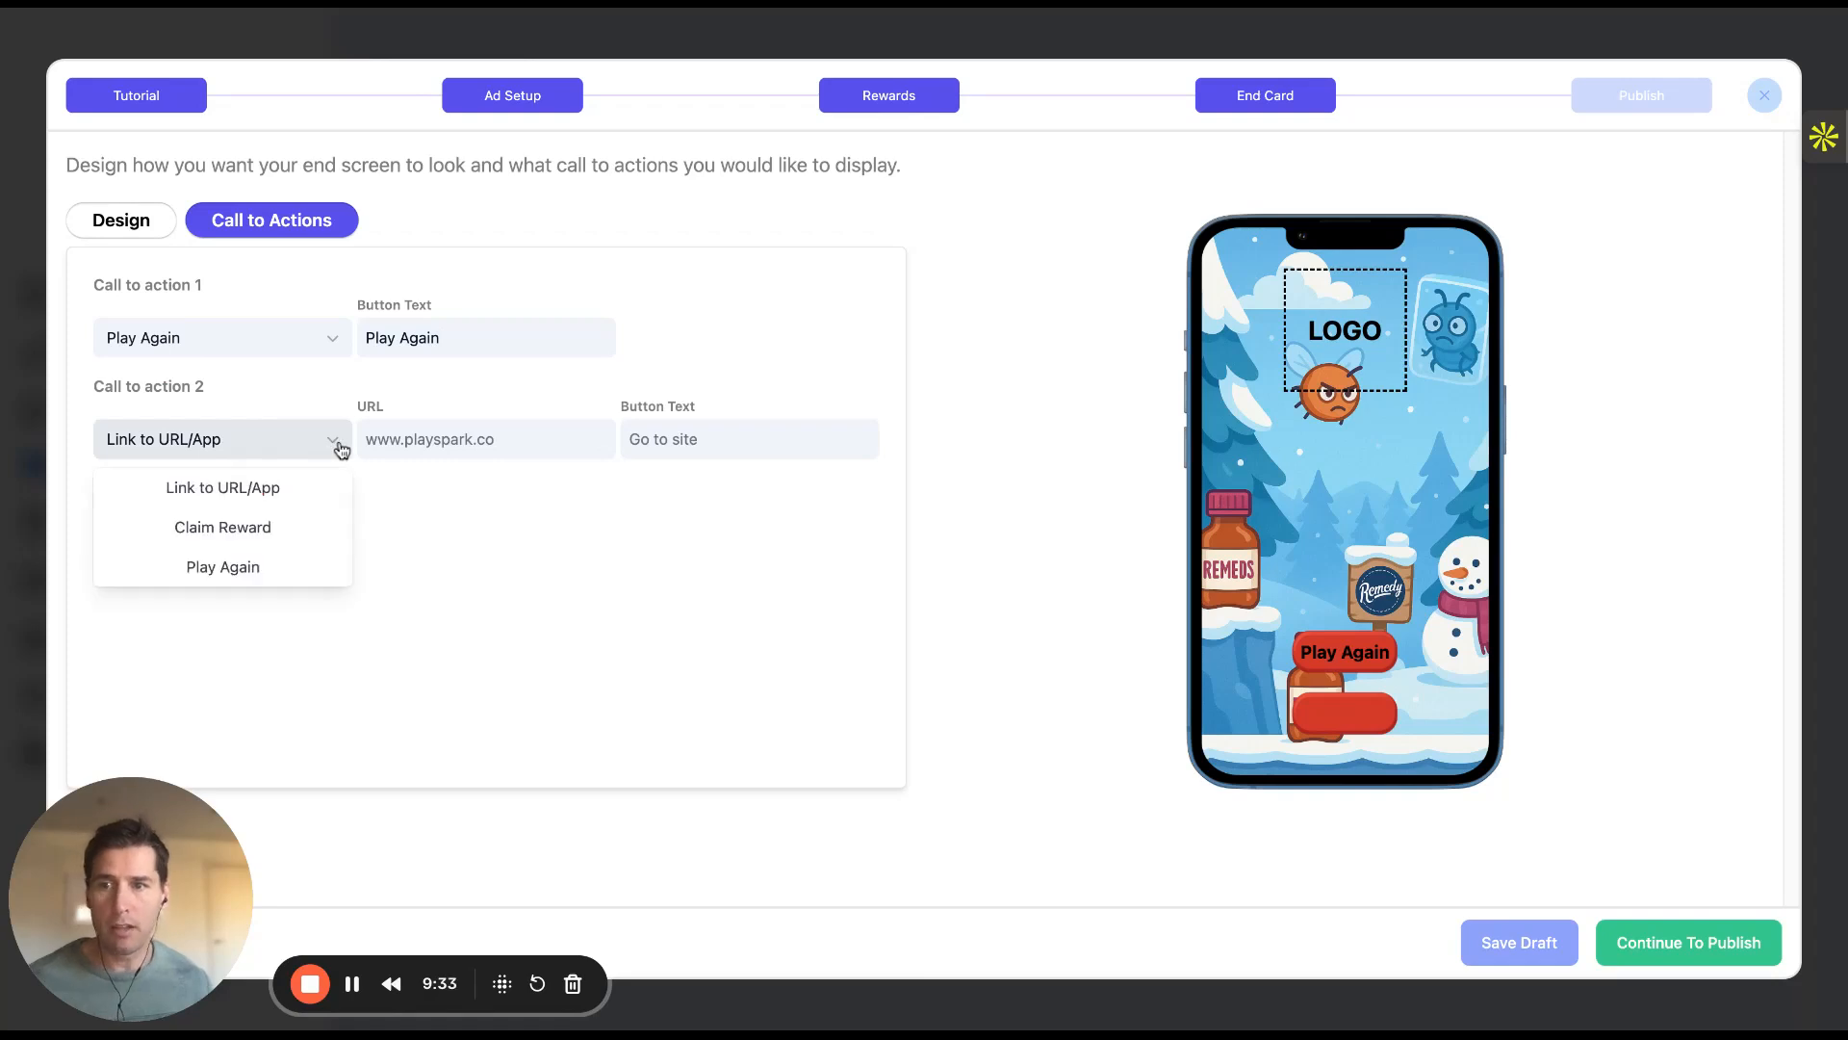
left_click(286, 536)
left_click(419, 435)
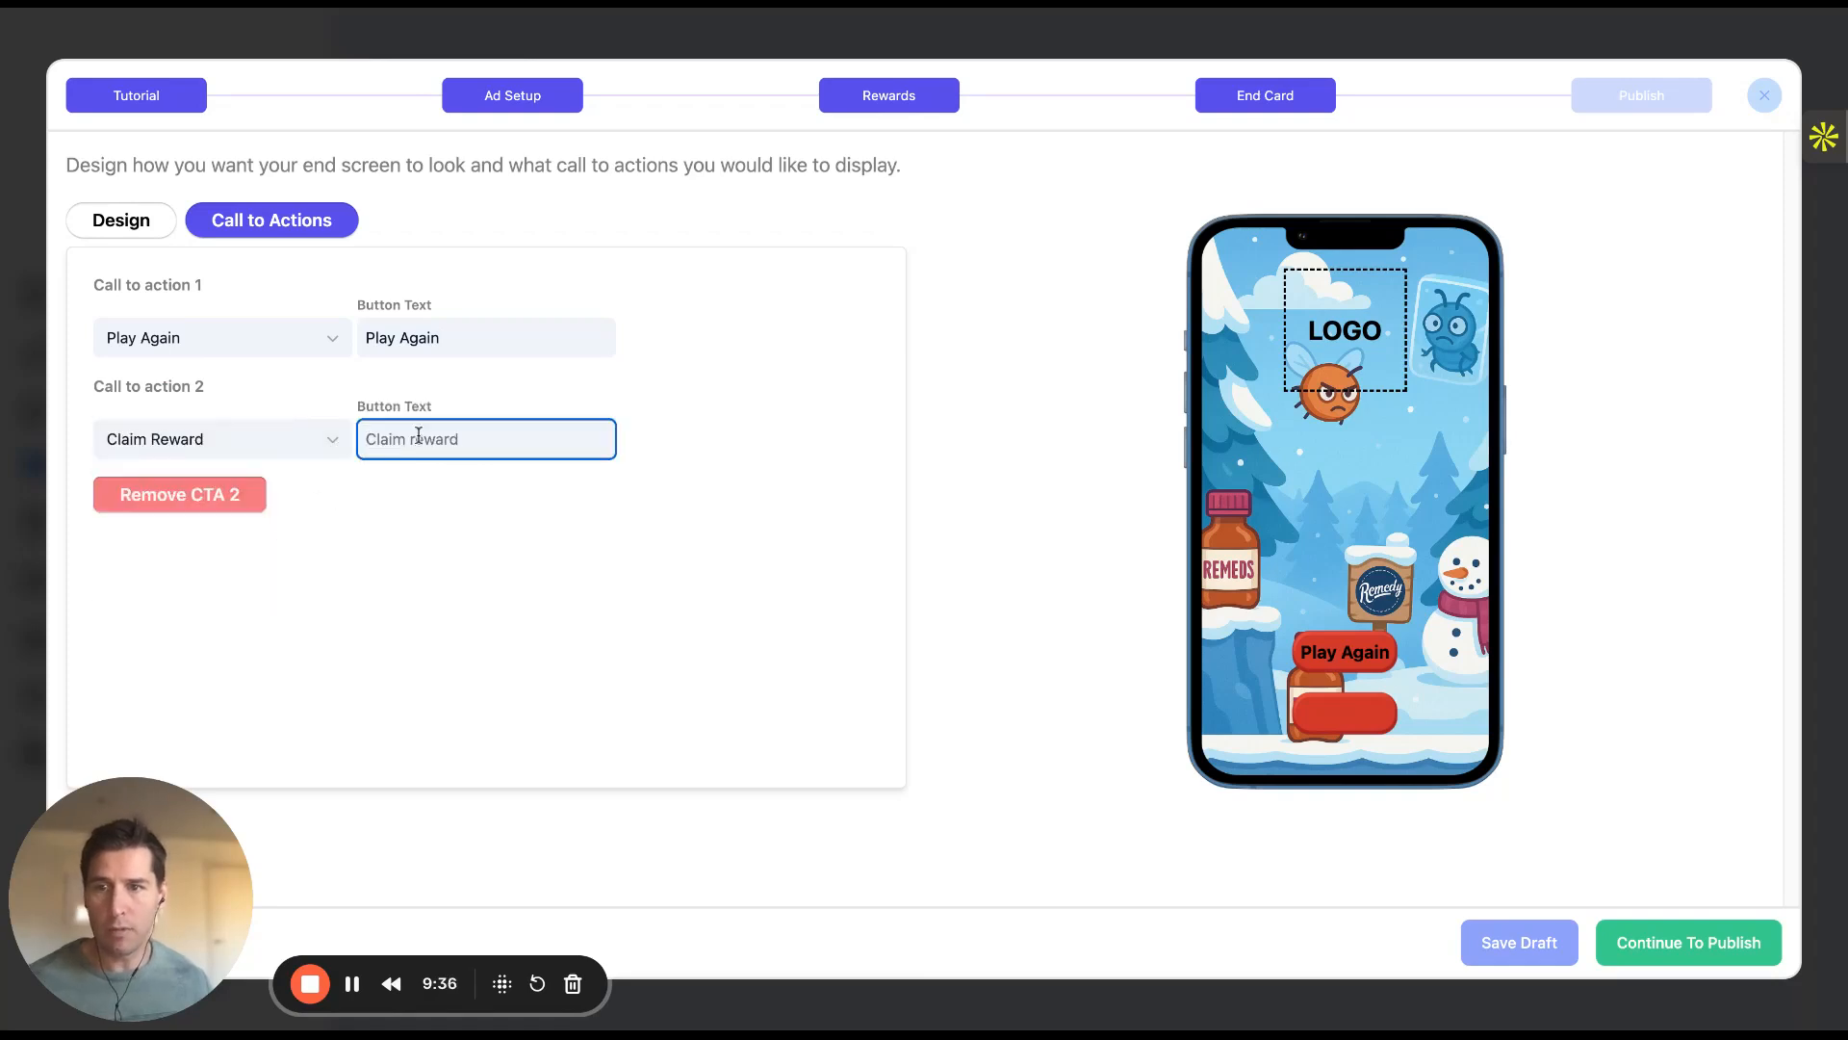
type("C")
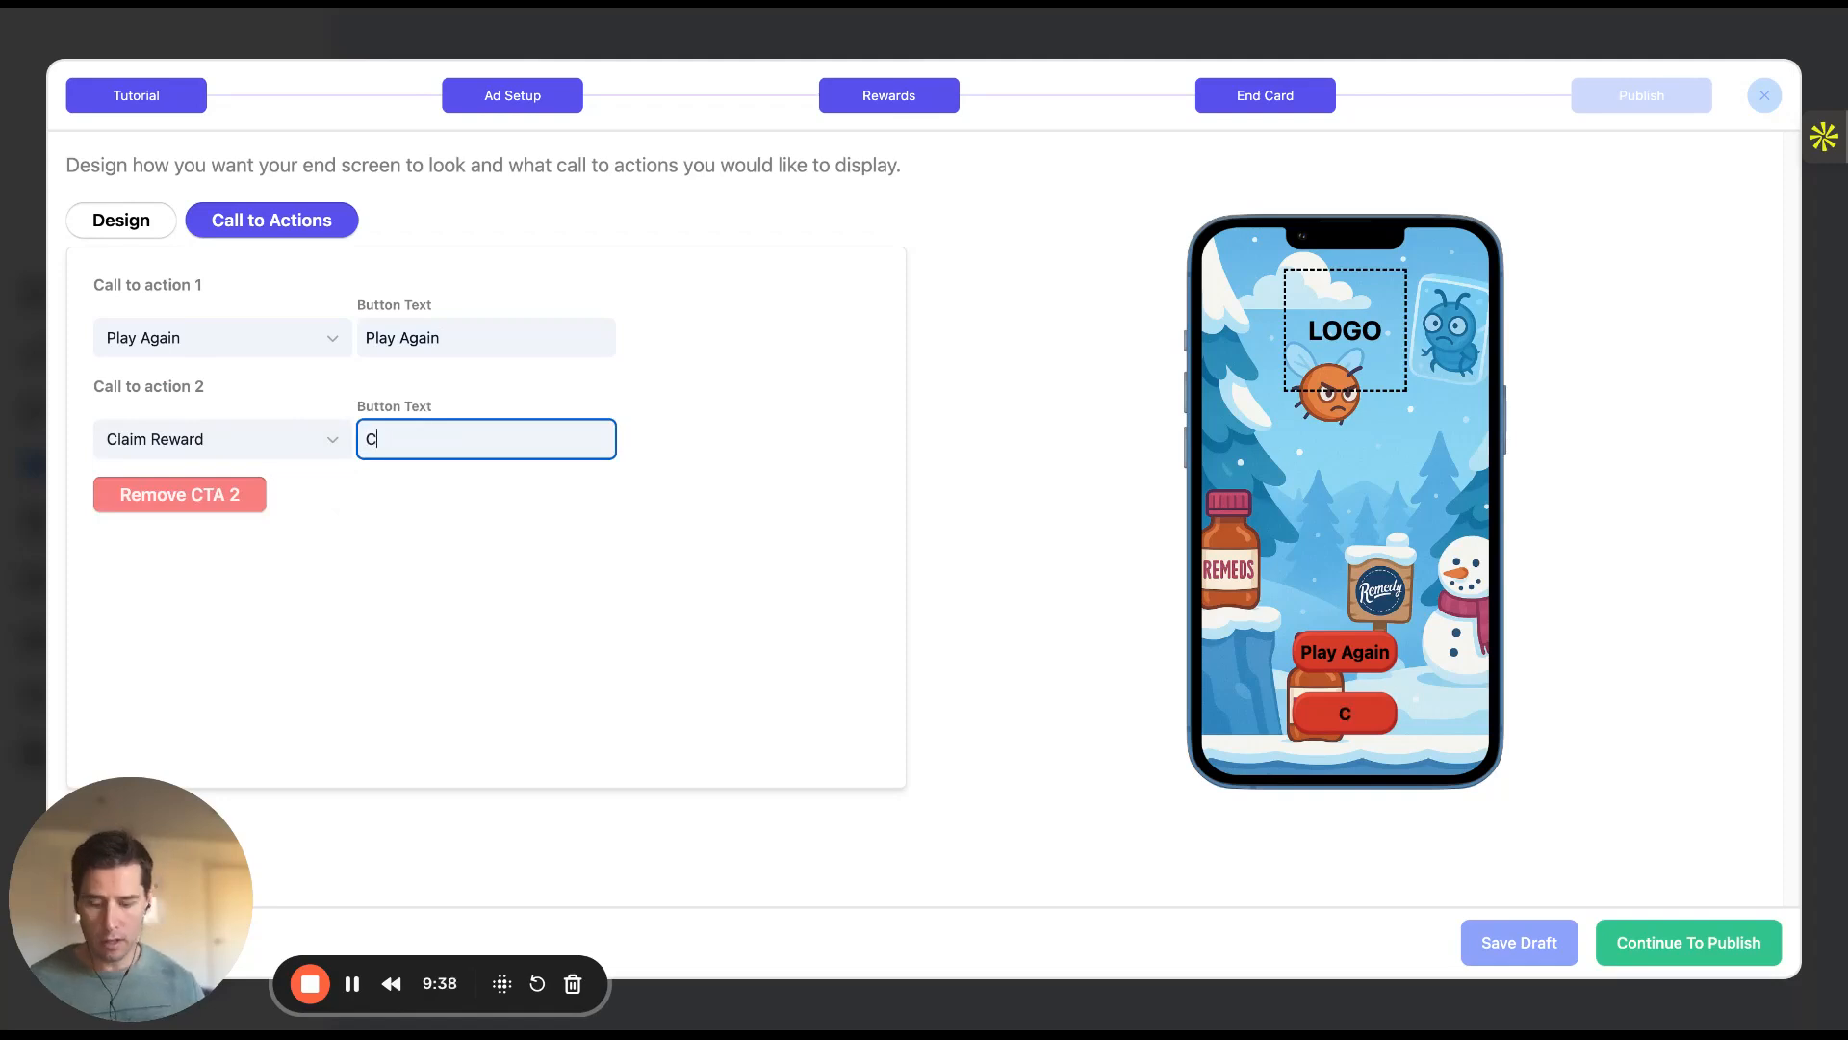
type("laim Reward")
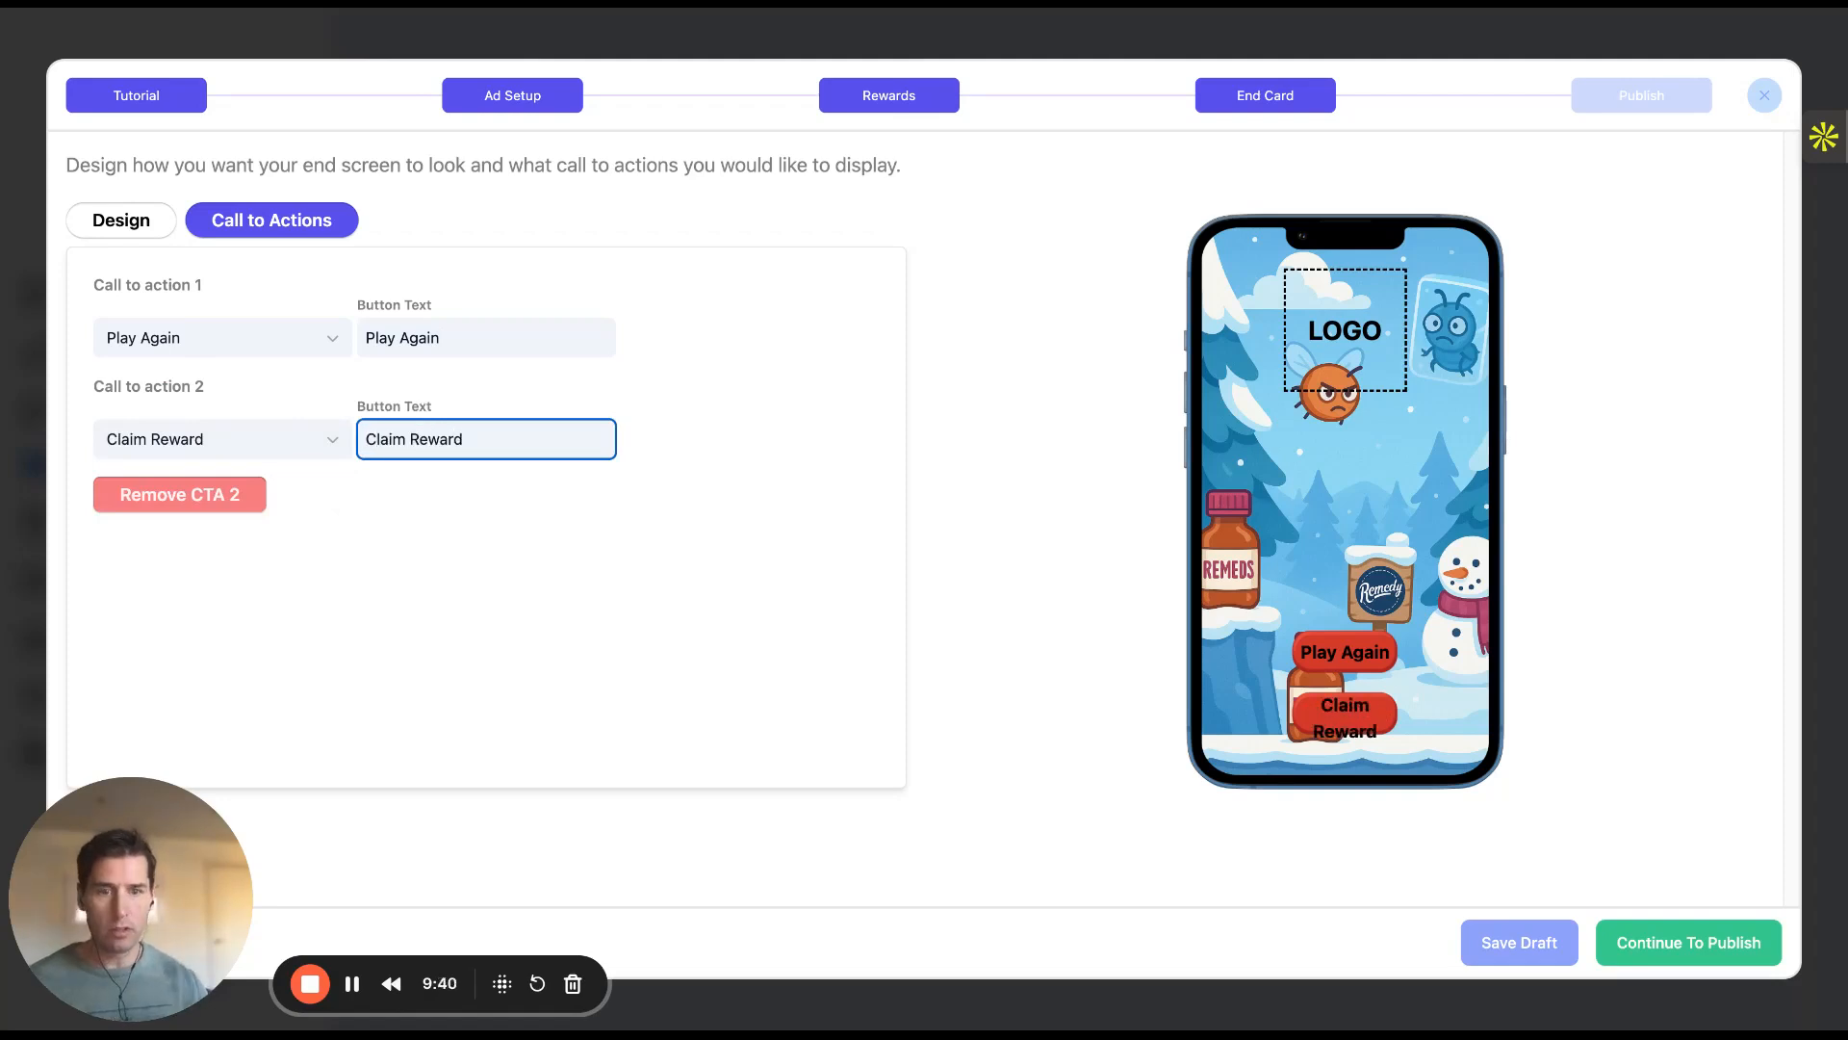
key("BackSpace")
key("BackSpace")
key("BackSpace")
key("BackSpace")
key("BackSpace")
key("BackSpace")
key("BackSpace")
type("Win")
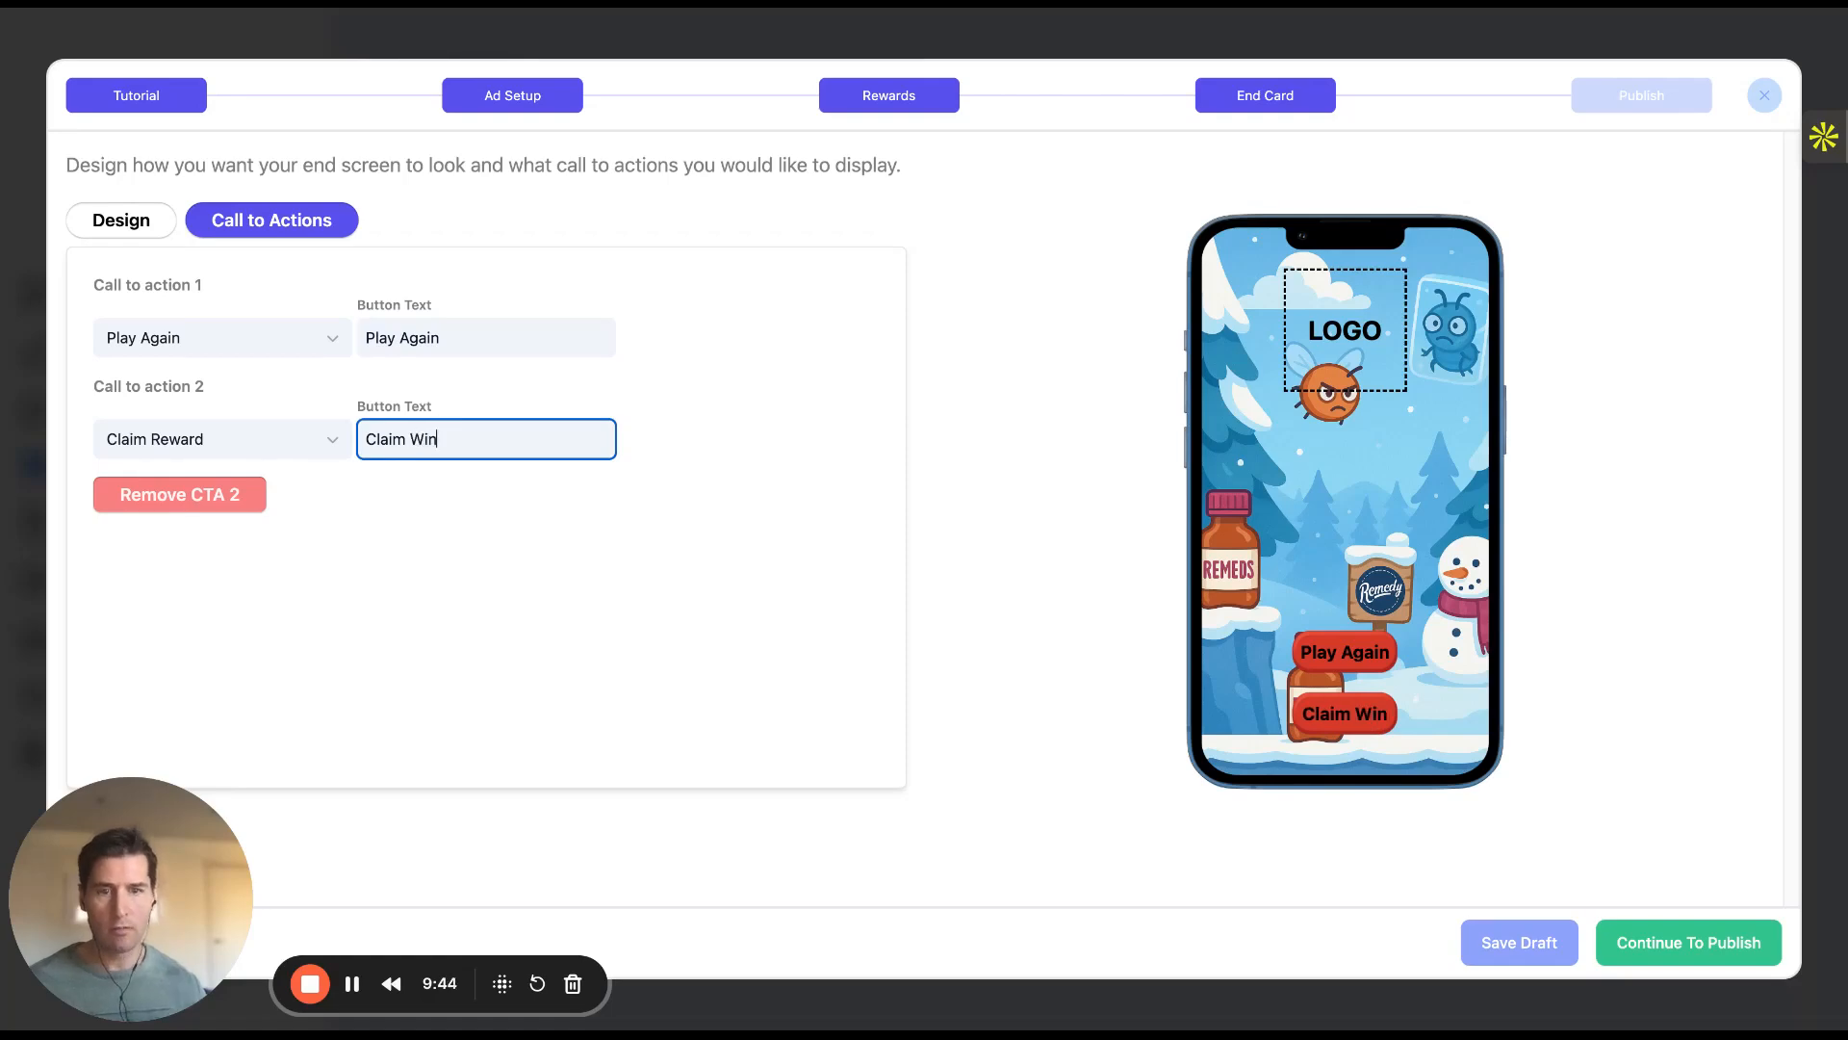
left_click(506, 482)
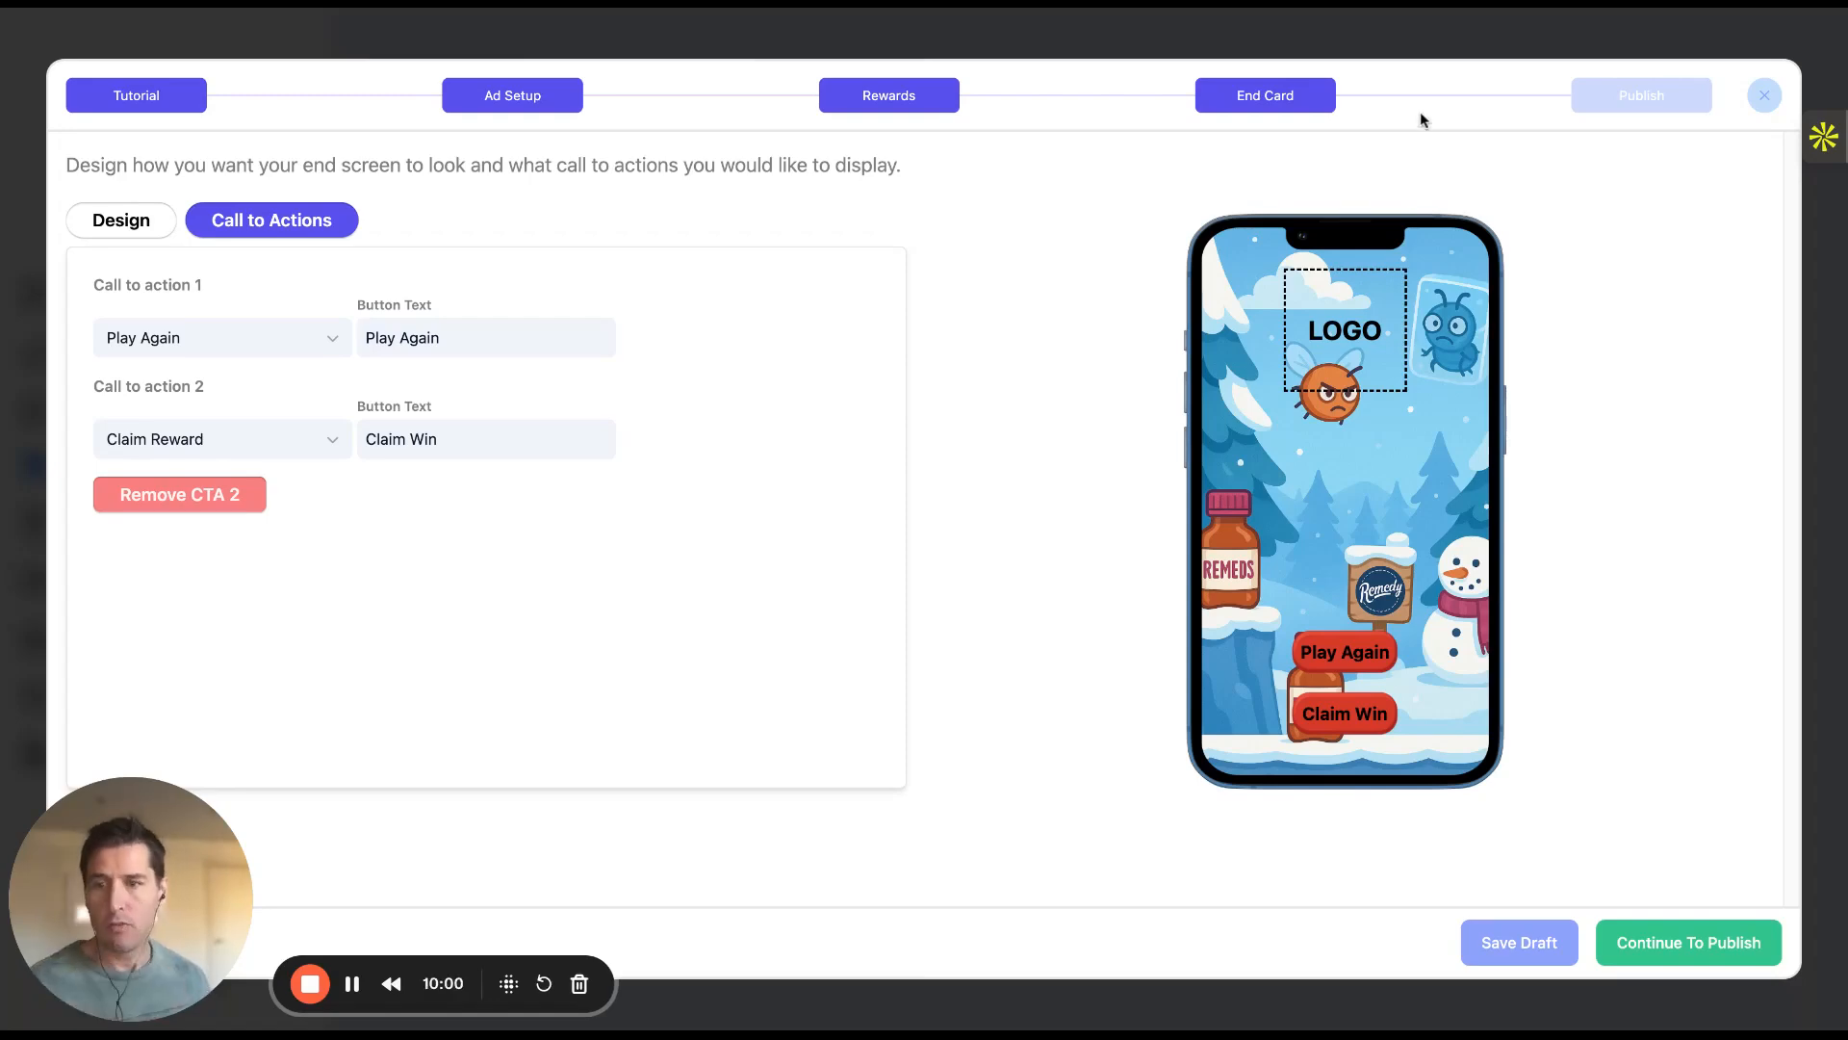
left_click(1614, 110)
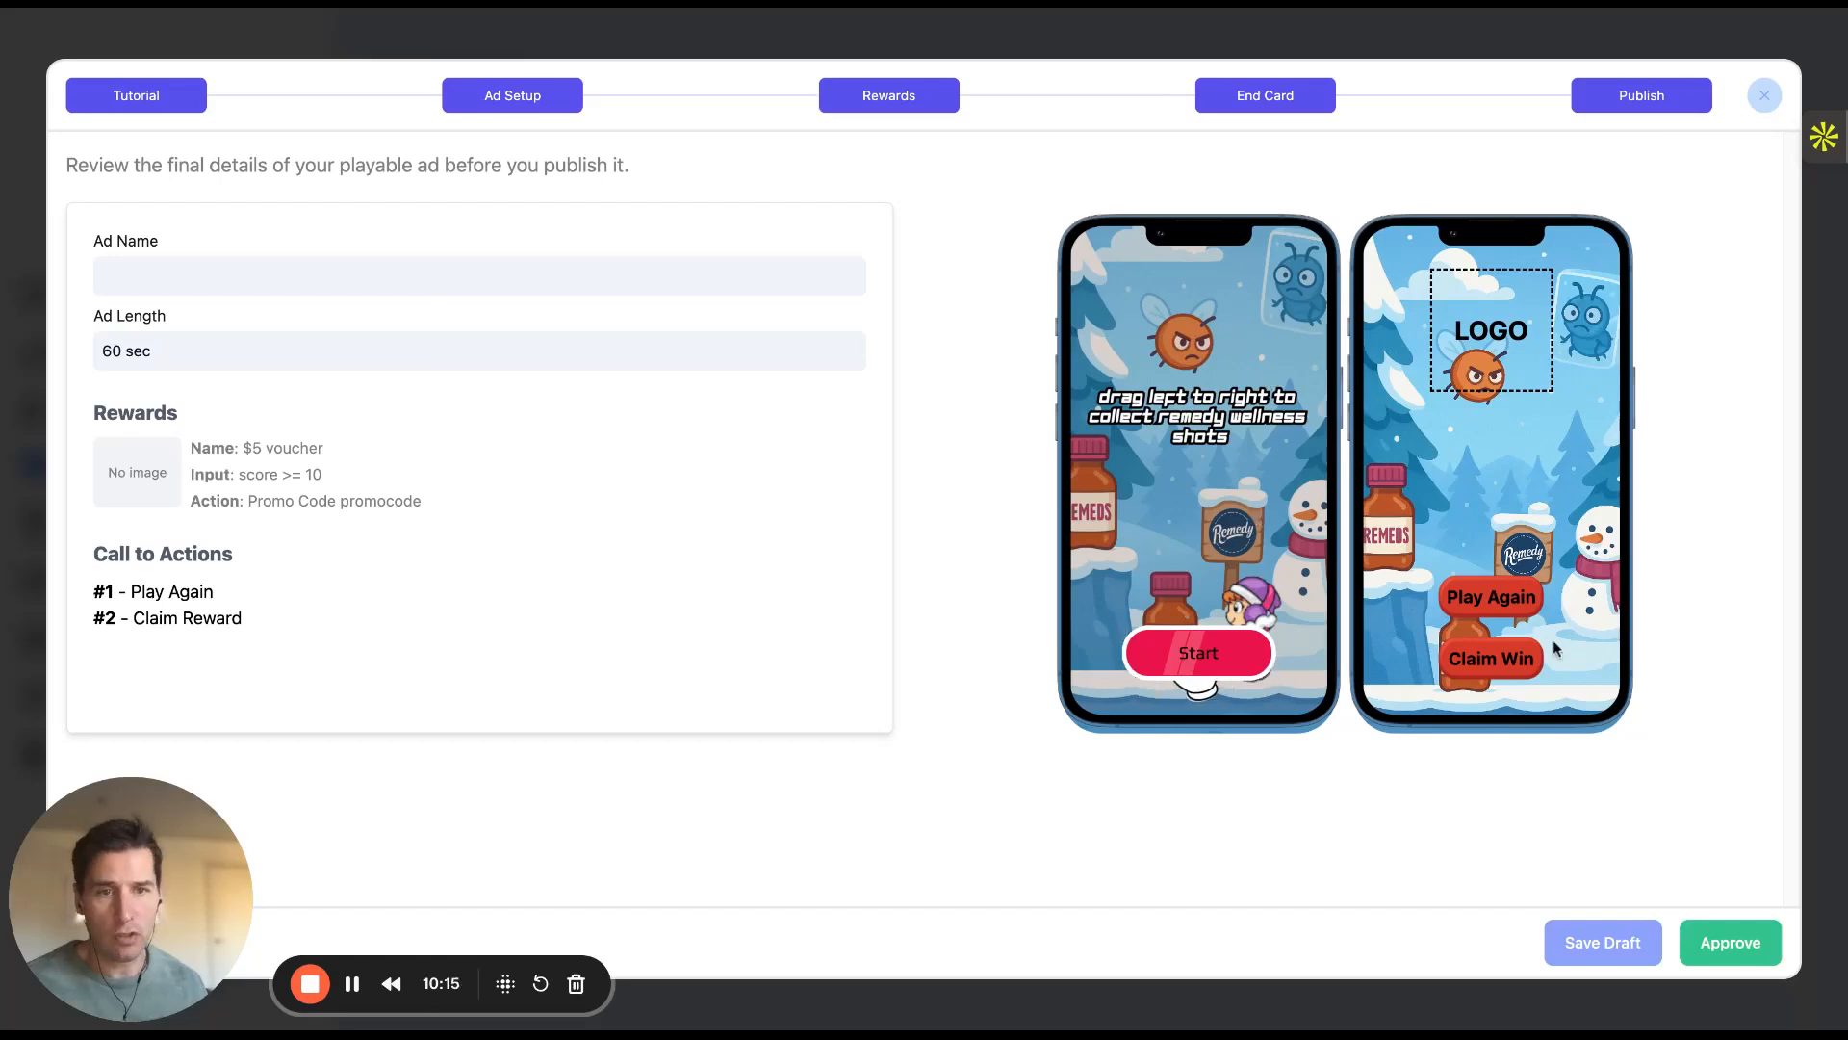
Approve the playable ad on the Publish step to publish it
left_click(1735, 947)
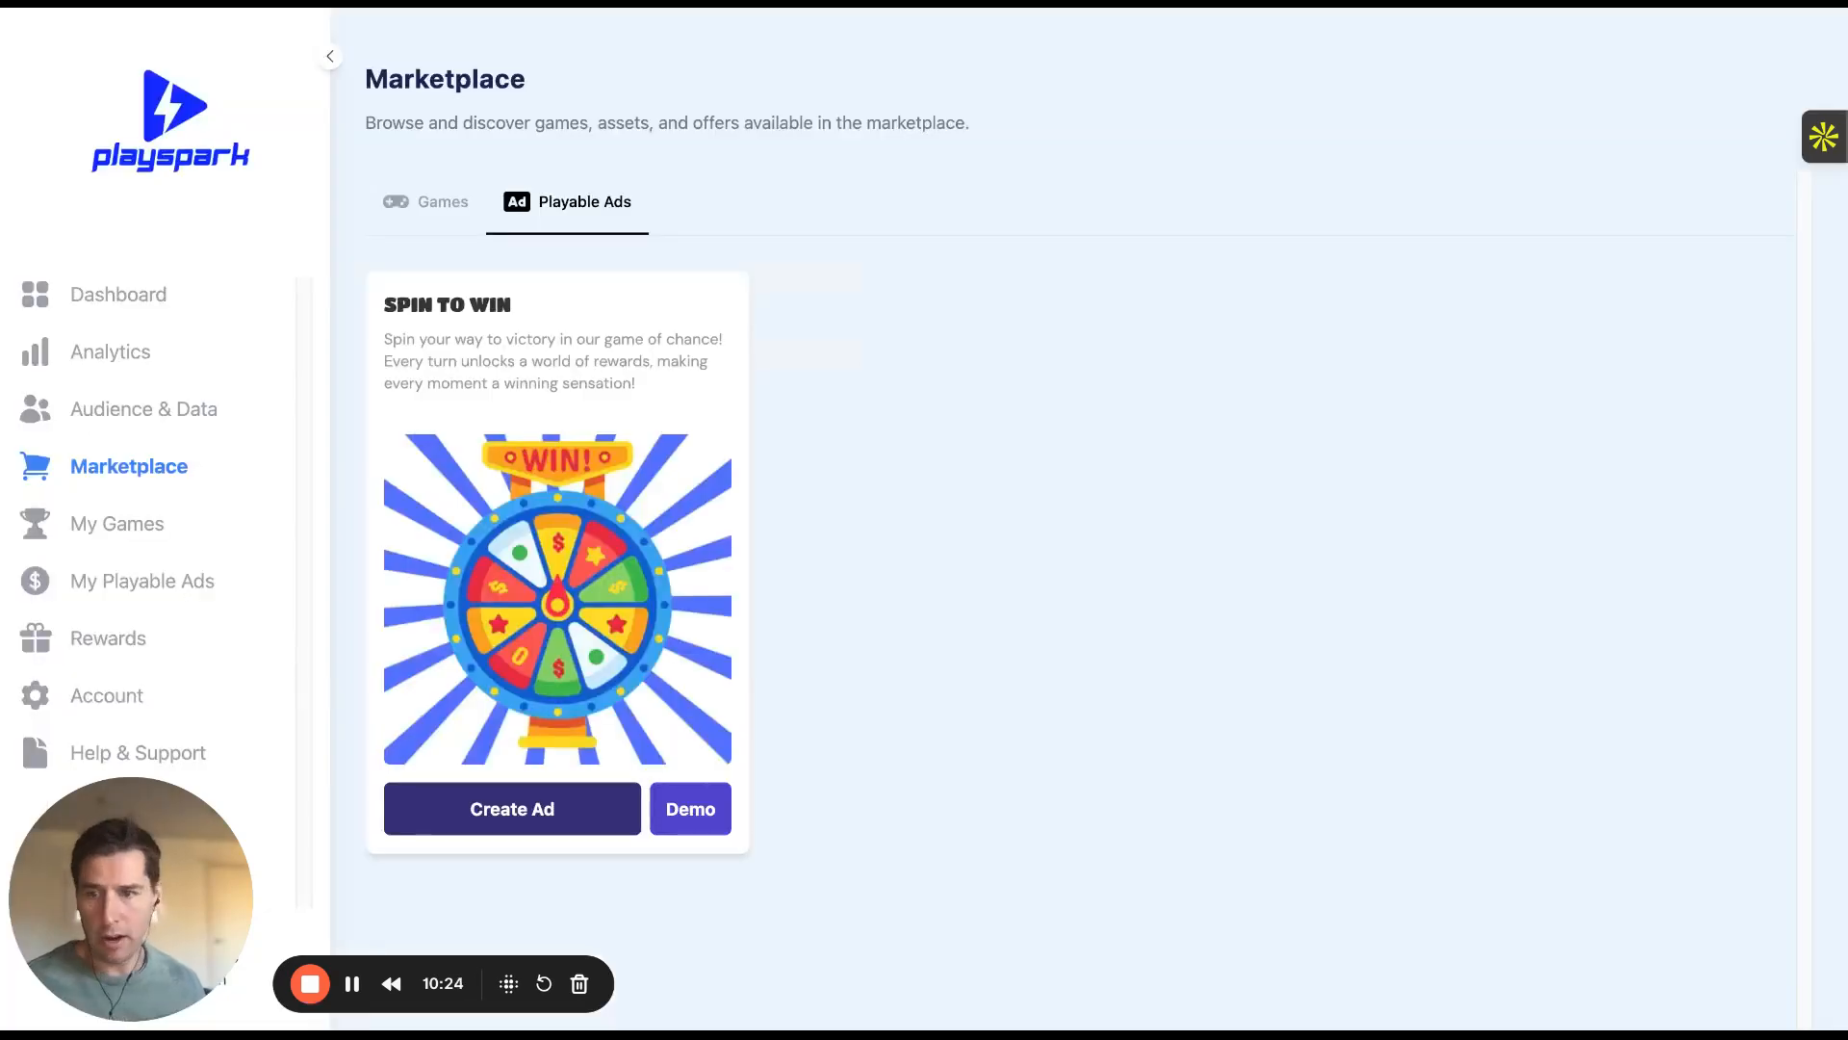
Go to My Playable Ads and scroll through the active ads grid
left_click(112, 582)
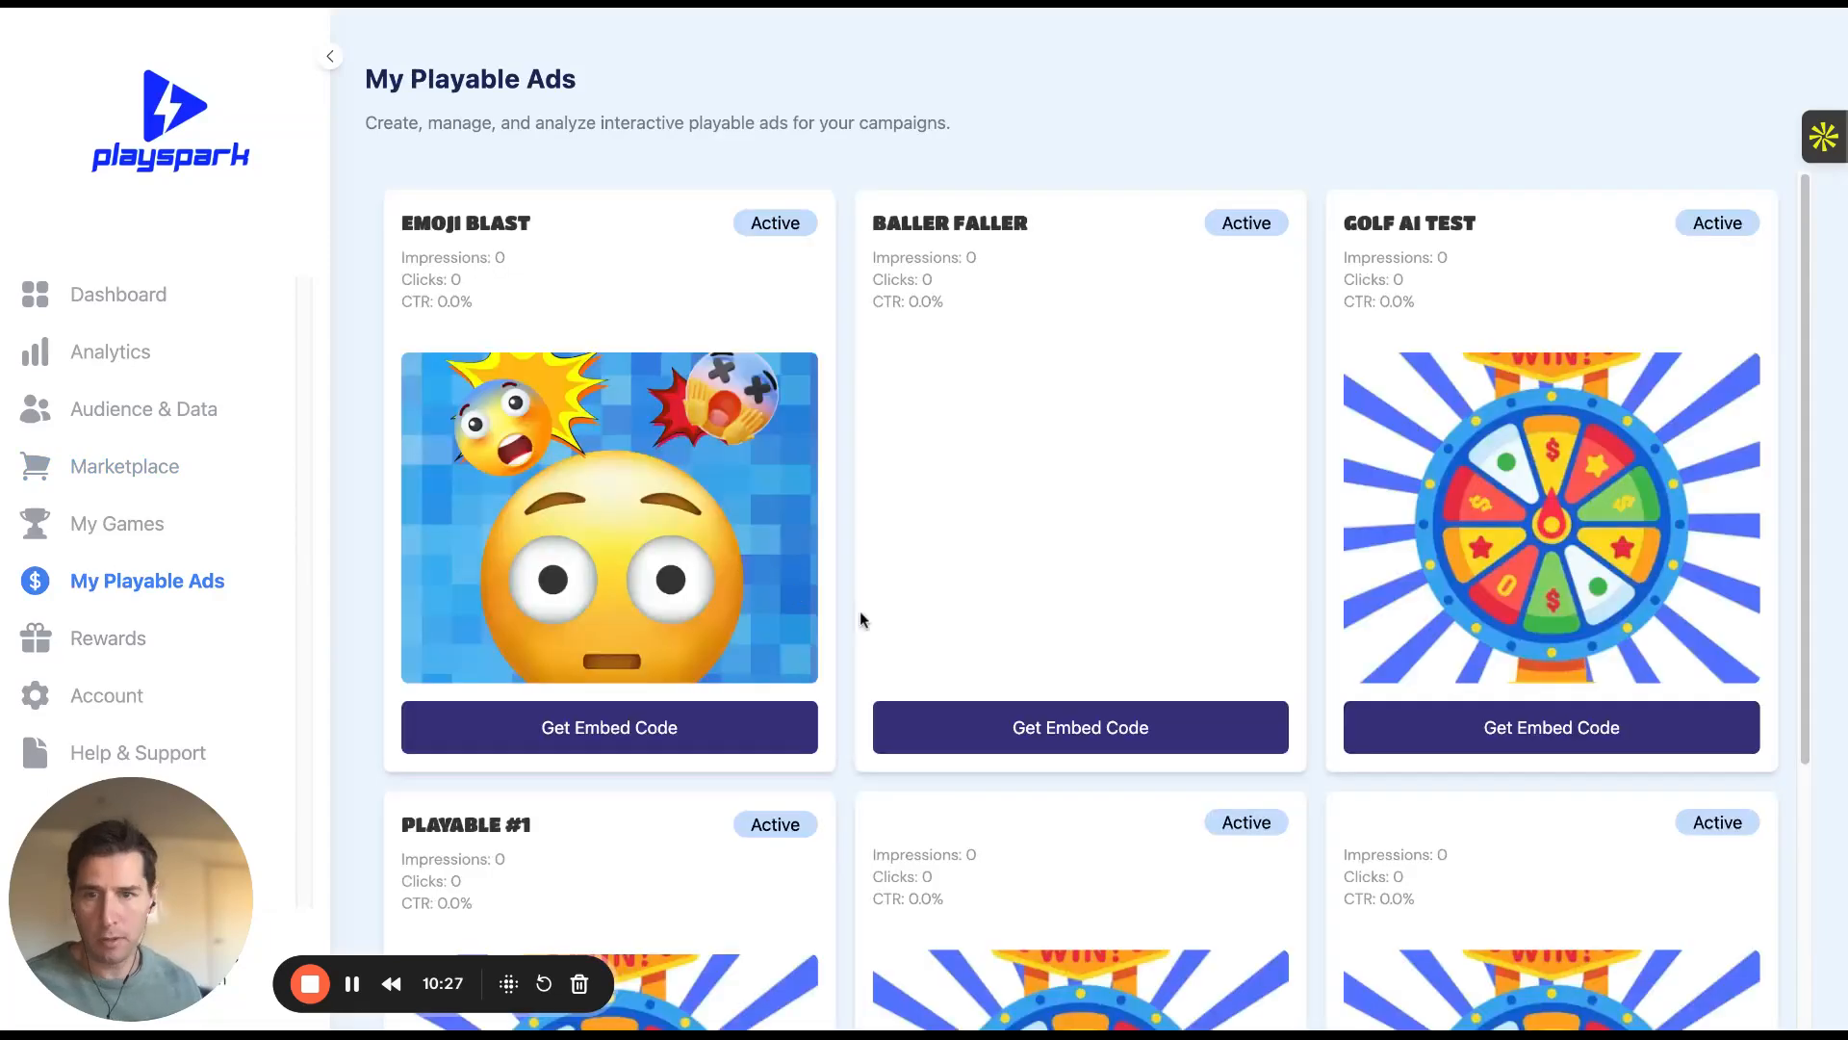
scroll(839, 627, "down", 4)
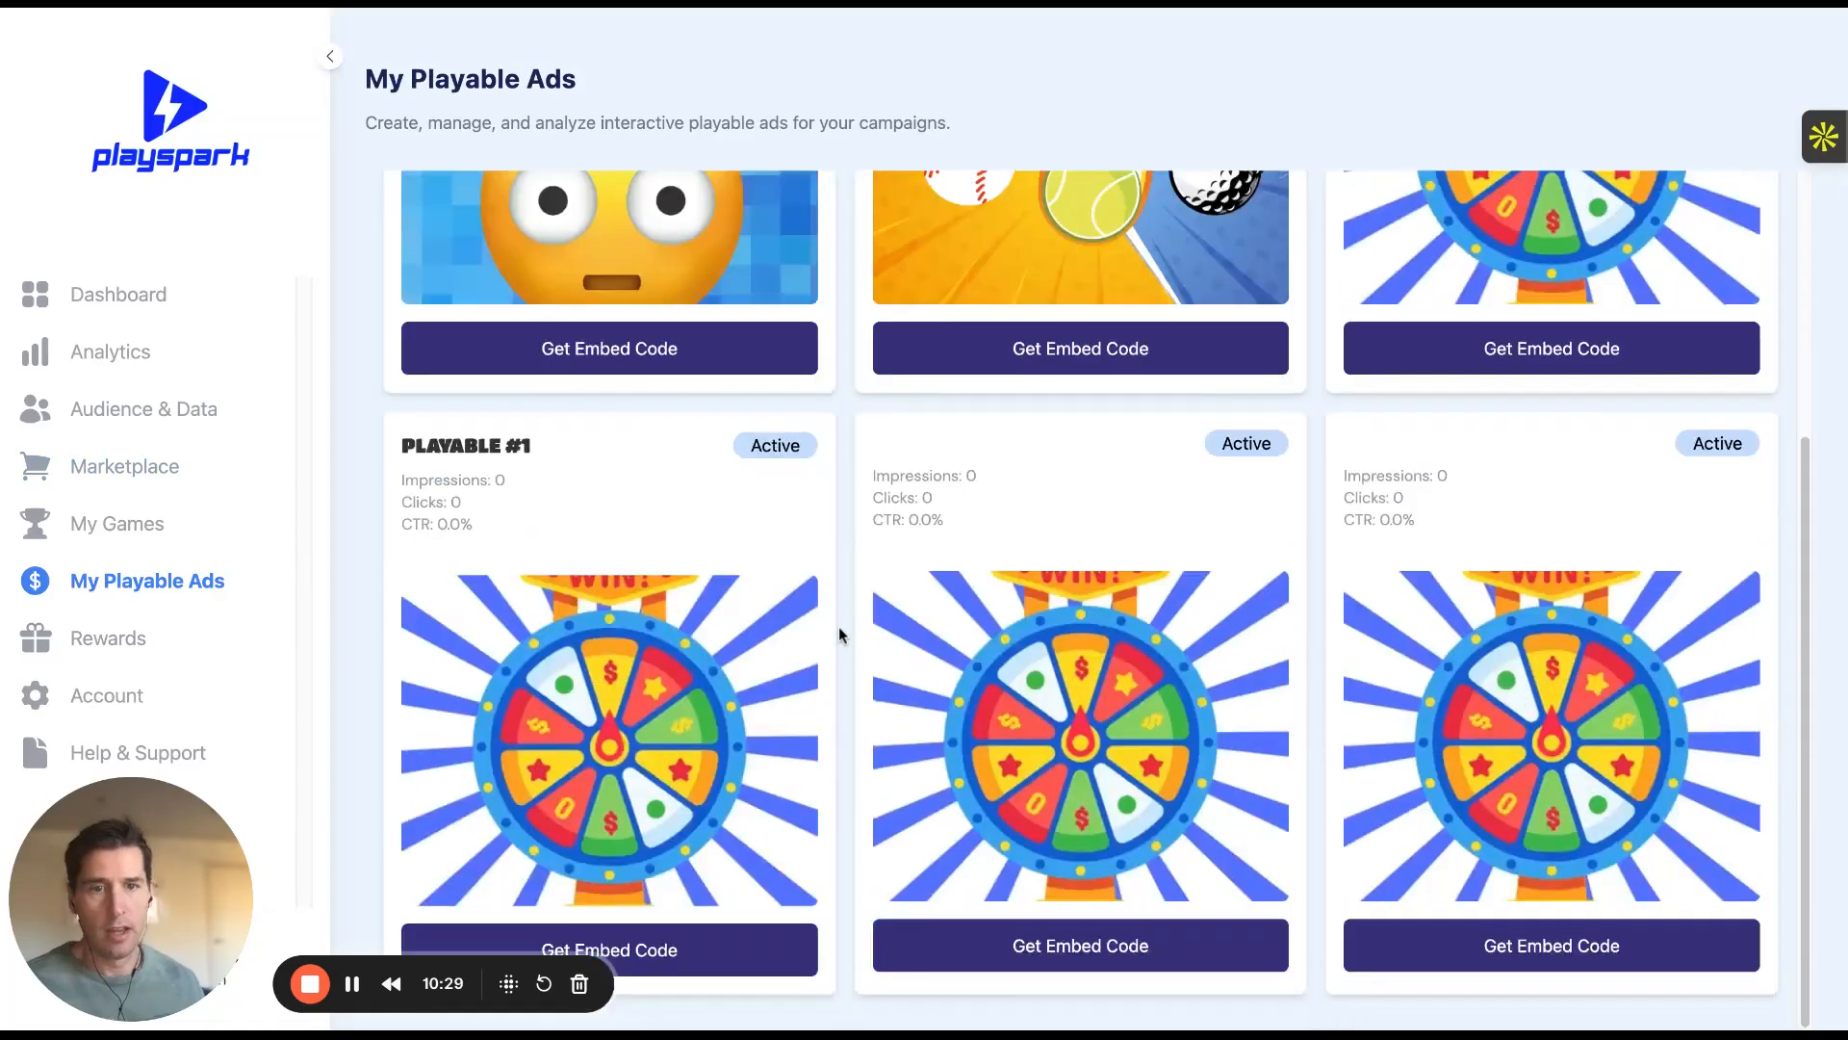
scroll(839, 626, "up", 4)
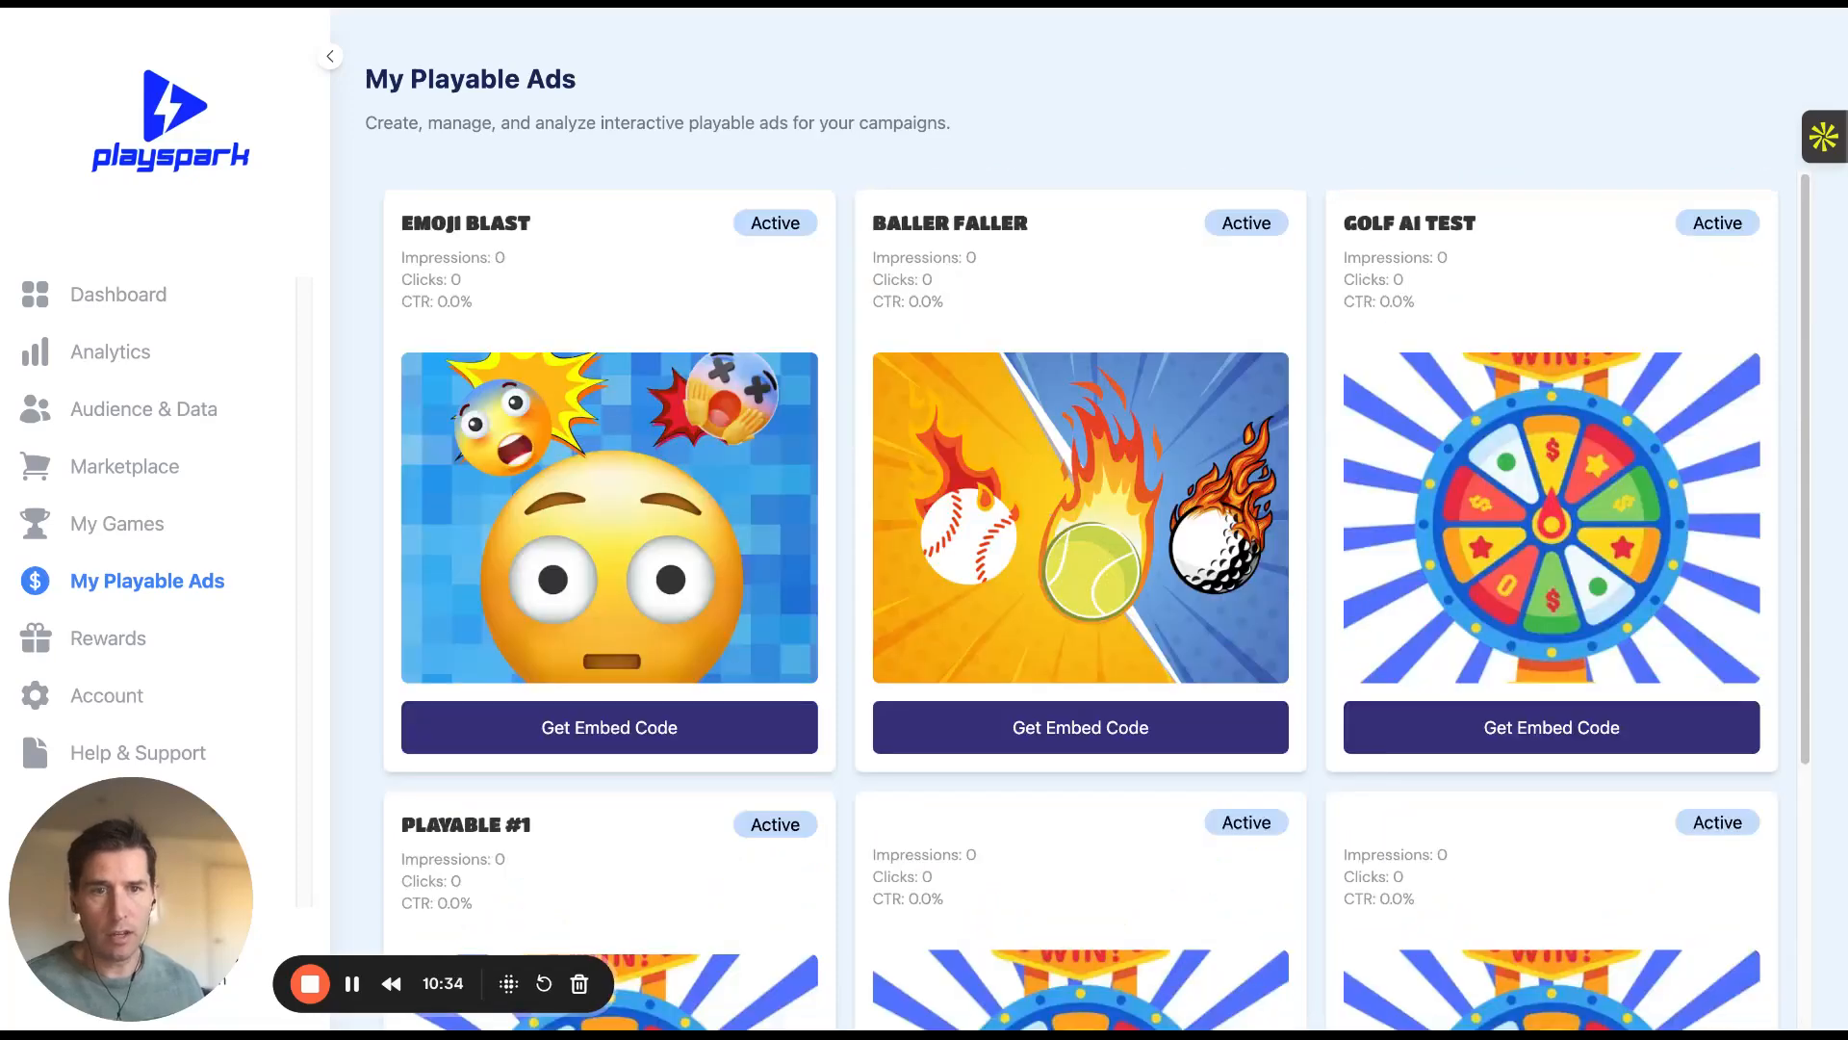
scroll(1098, 597, "down", 4)
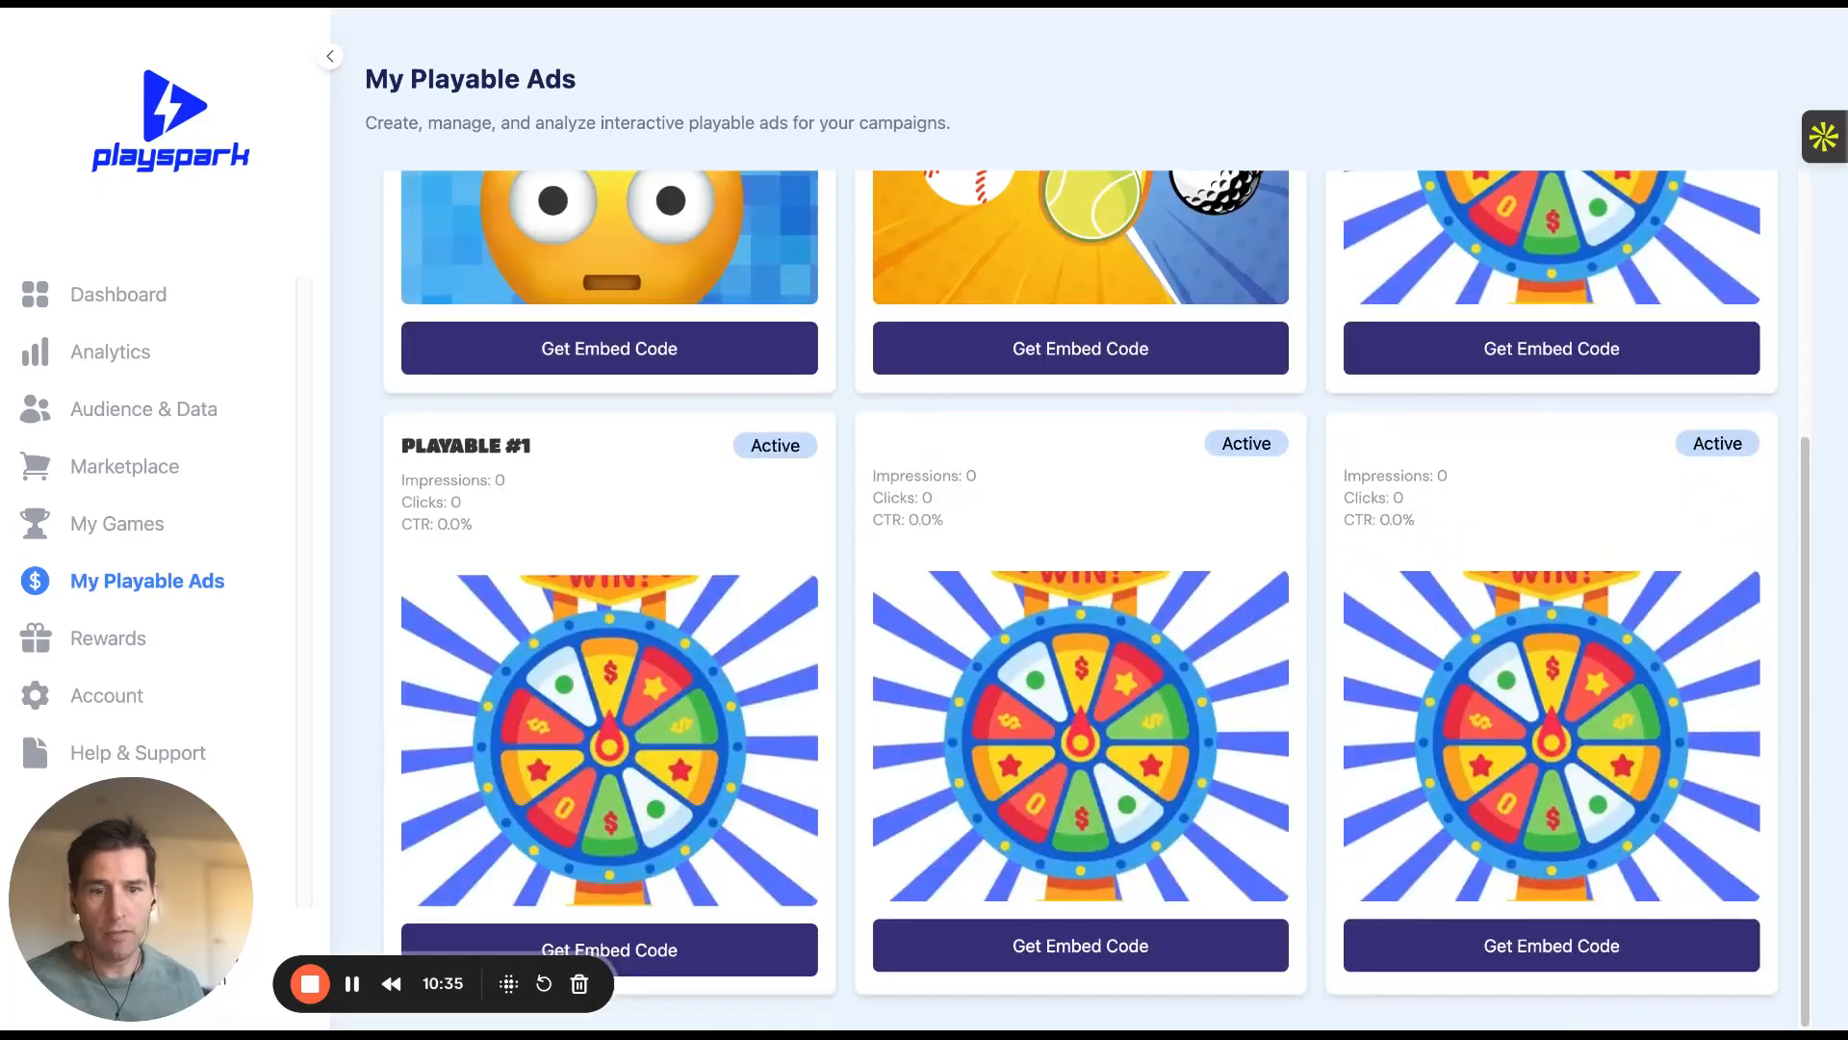
scroll(703, 726, "up", 4)
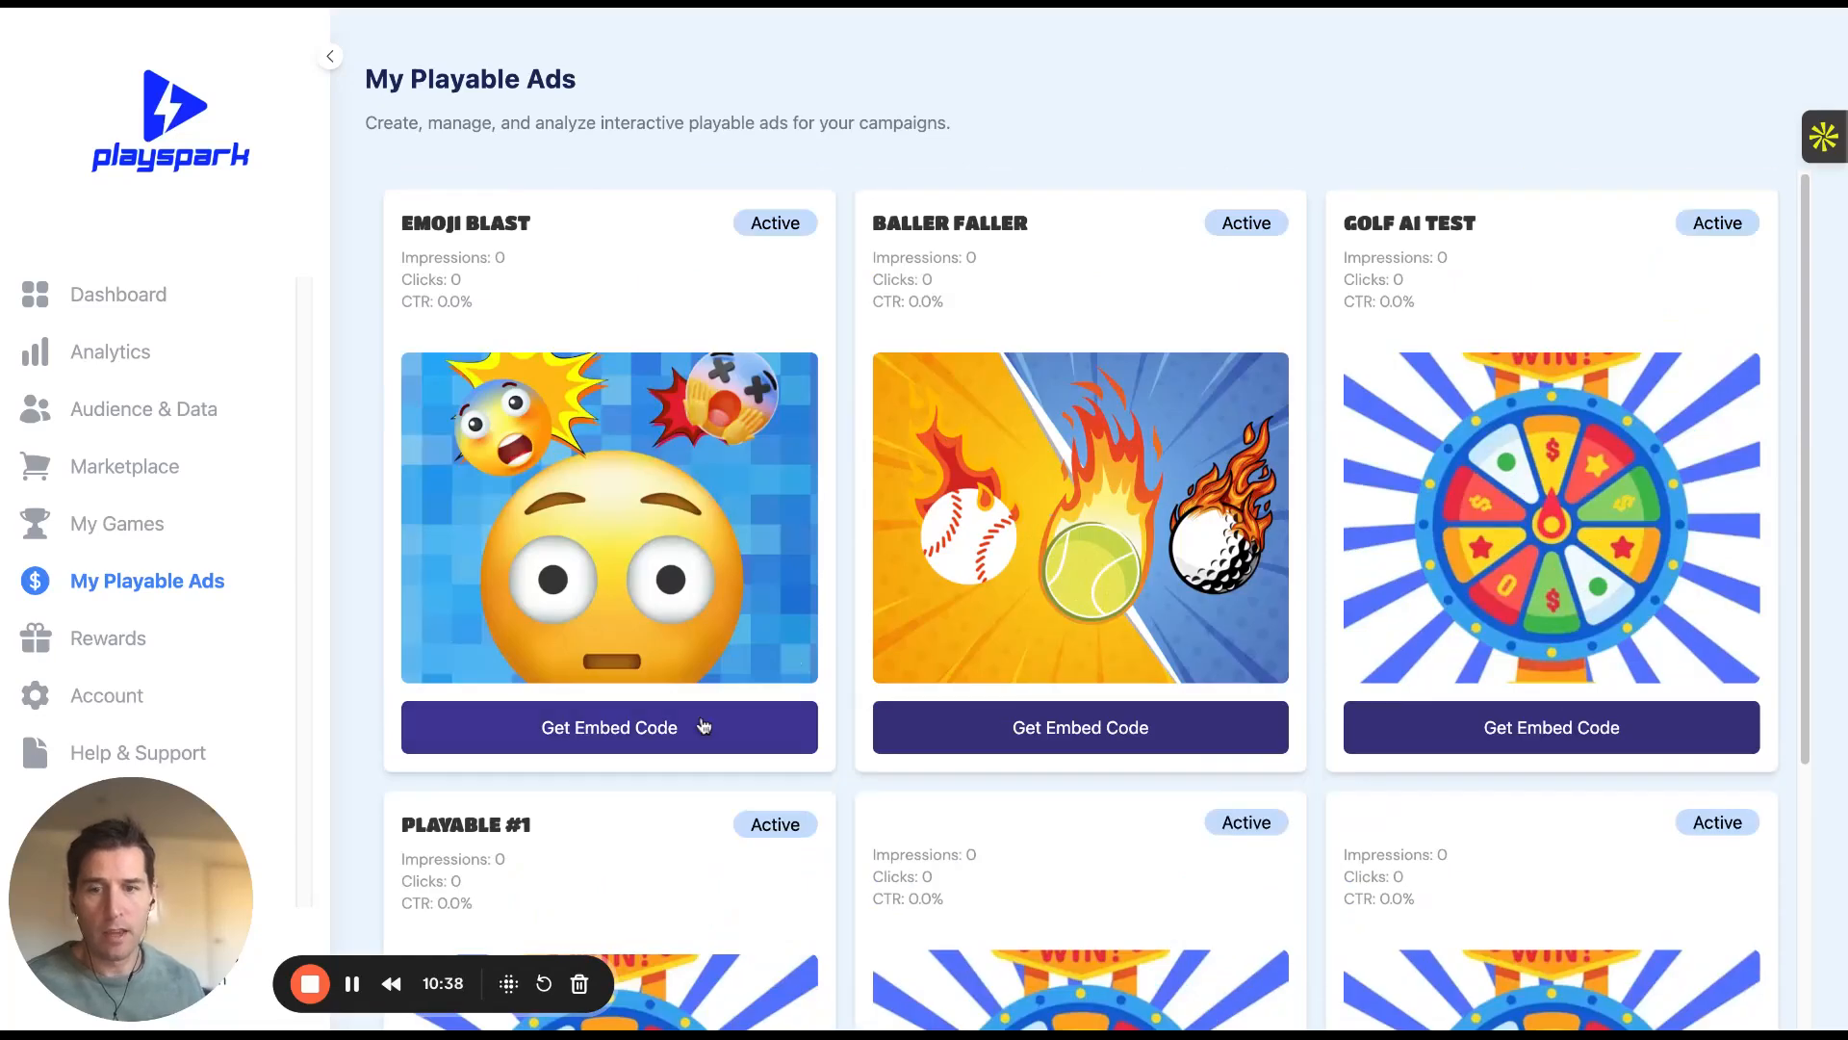
Copy the Emoji Blast ad's Email/Social playspark.co share link from its embed code
left_click(693, 727)
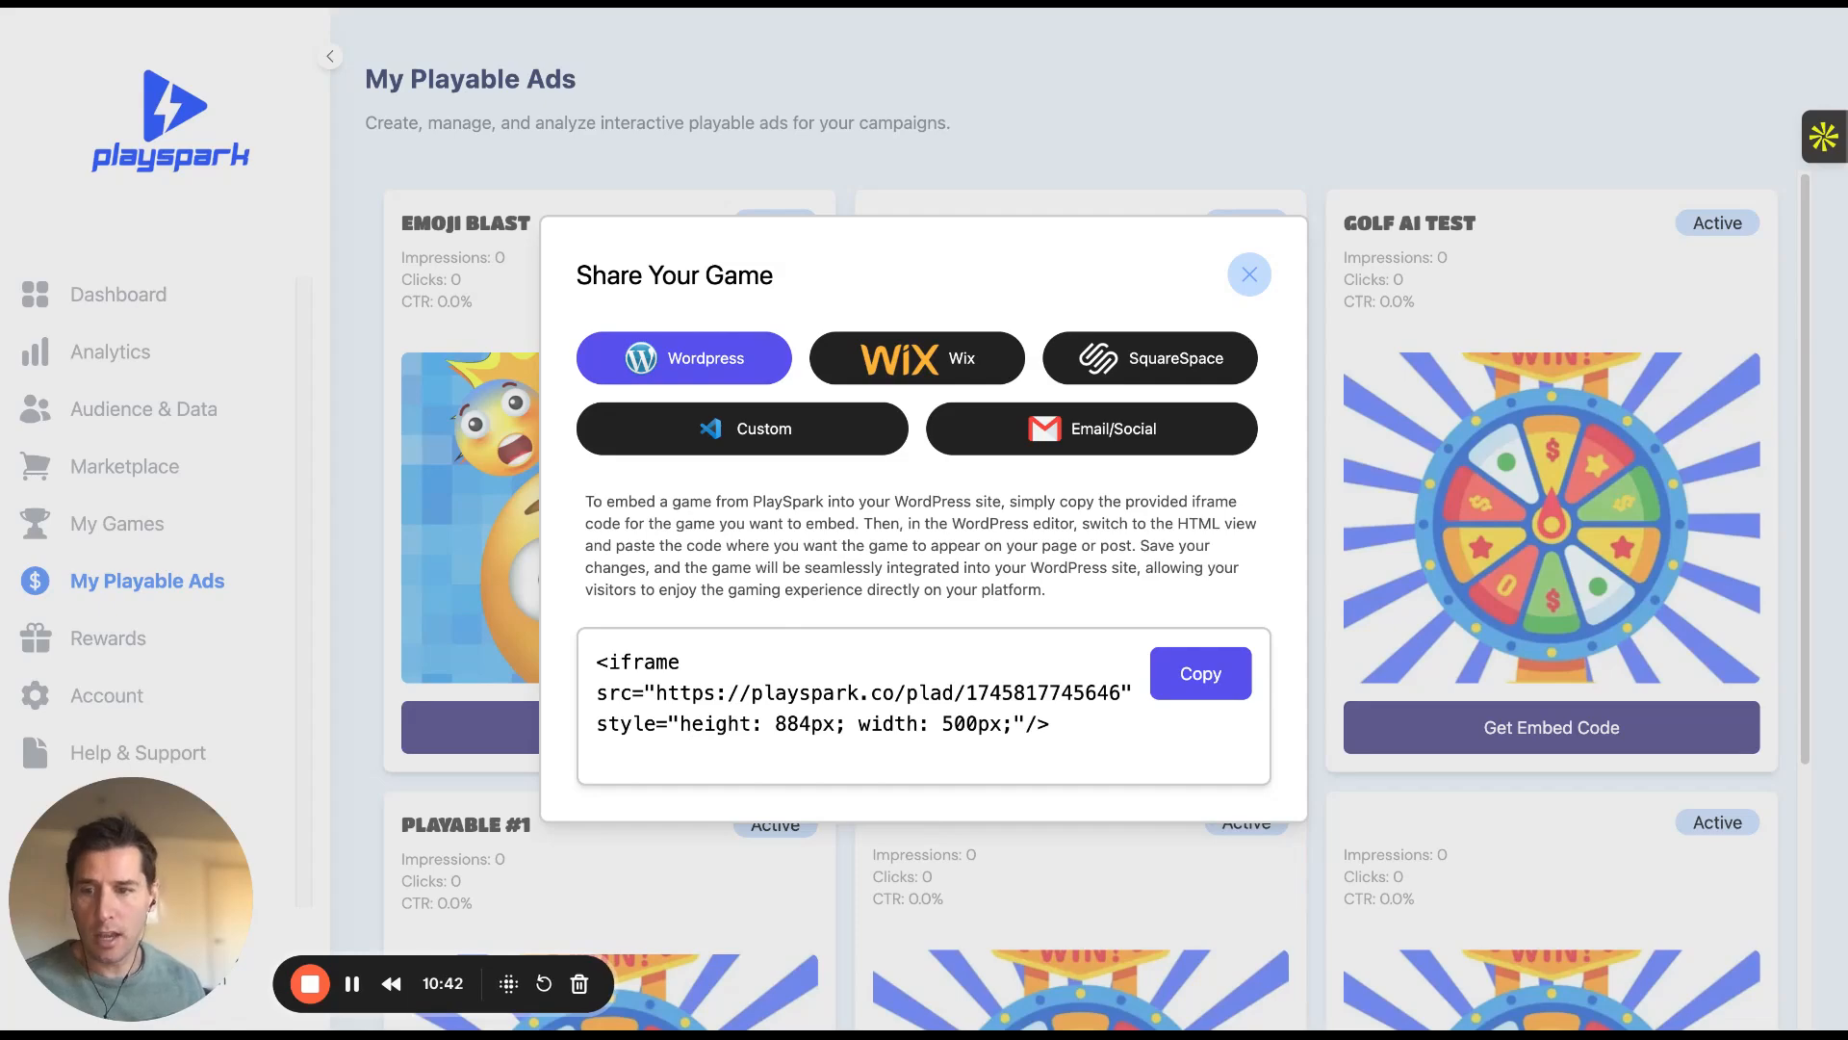
left_click(1060, 431)
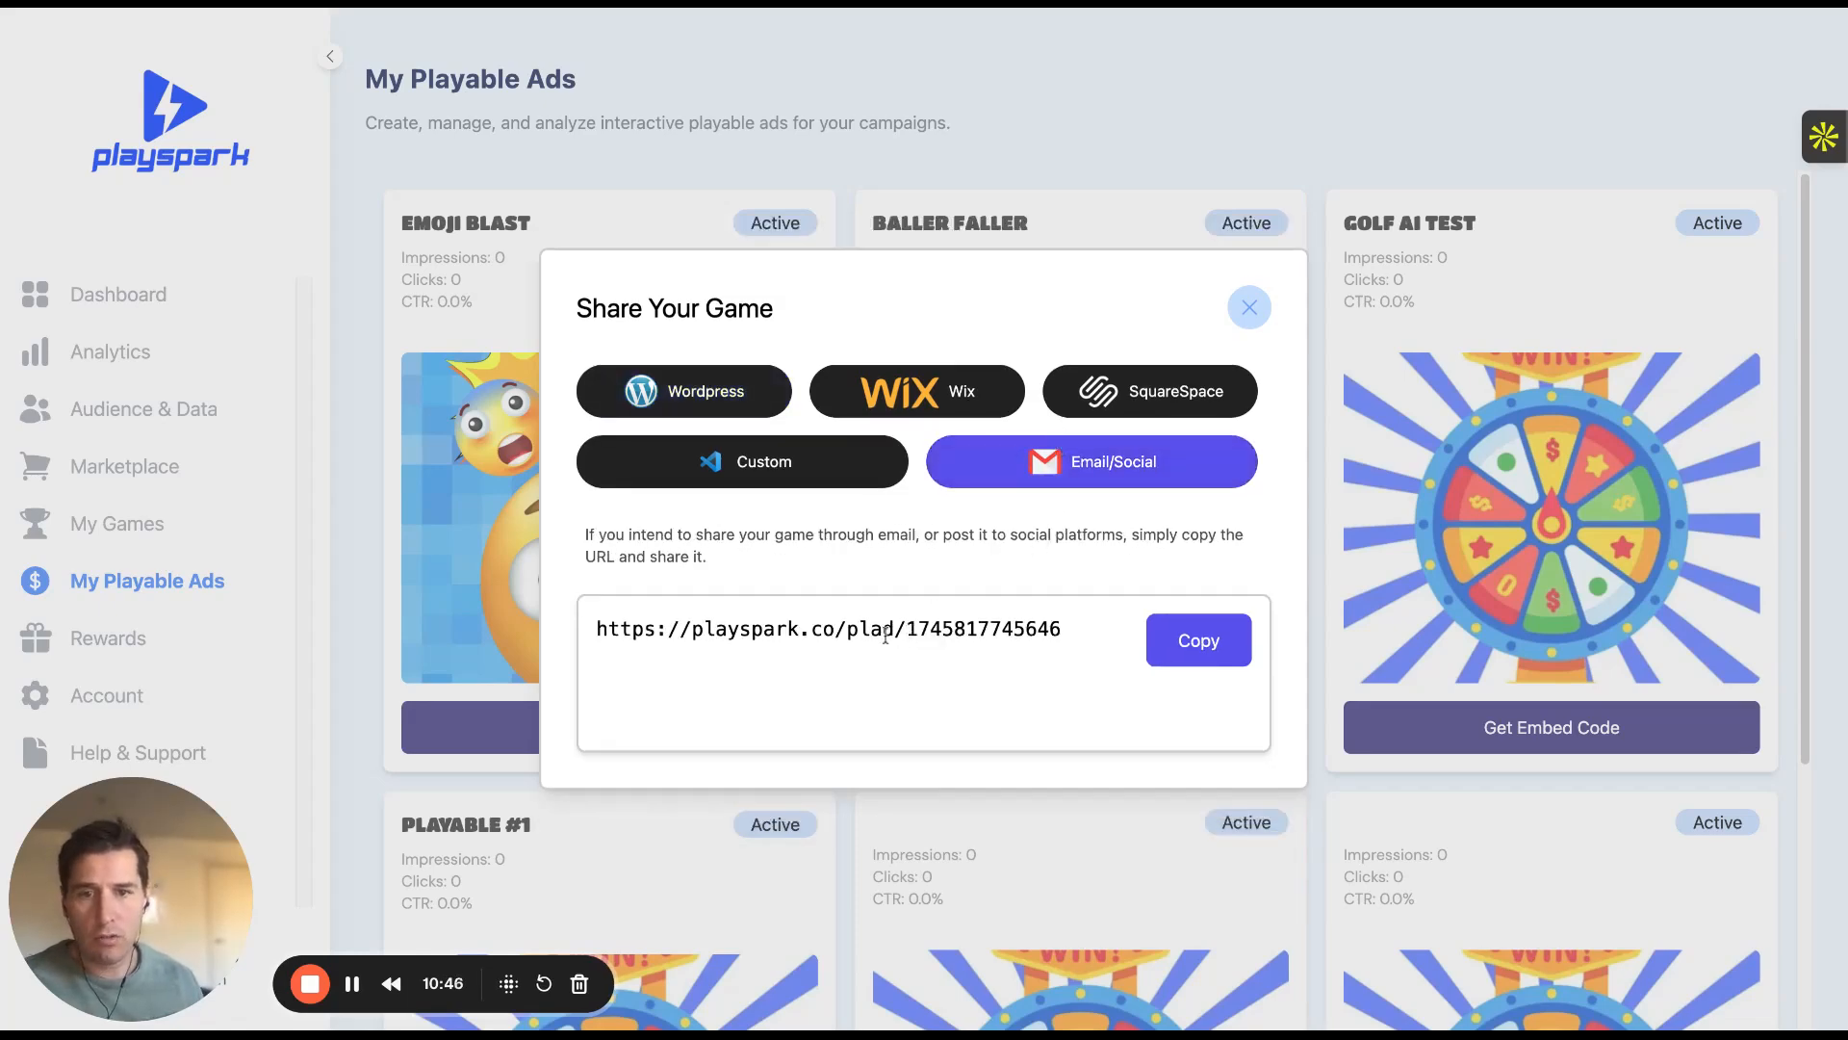
left_click(1162, 645)
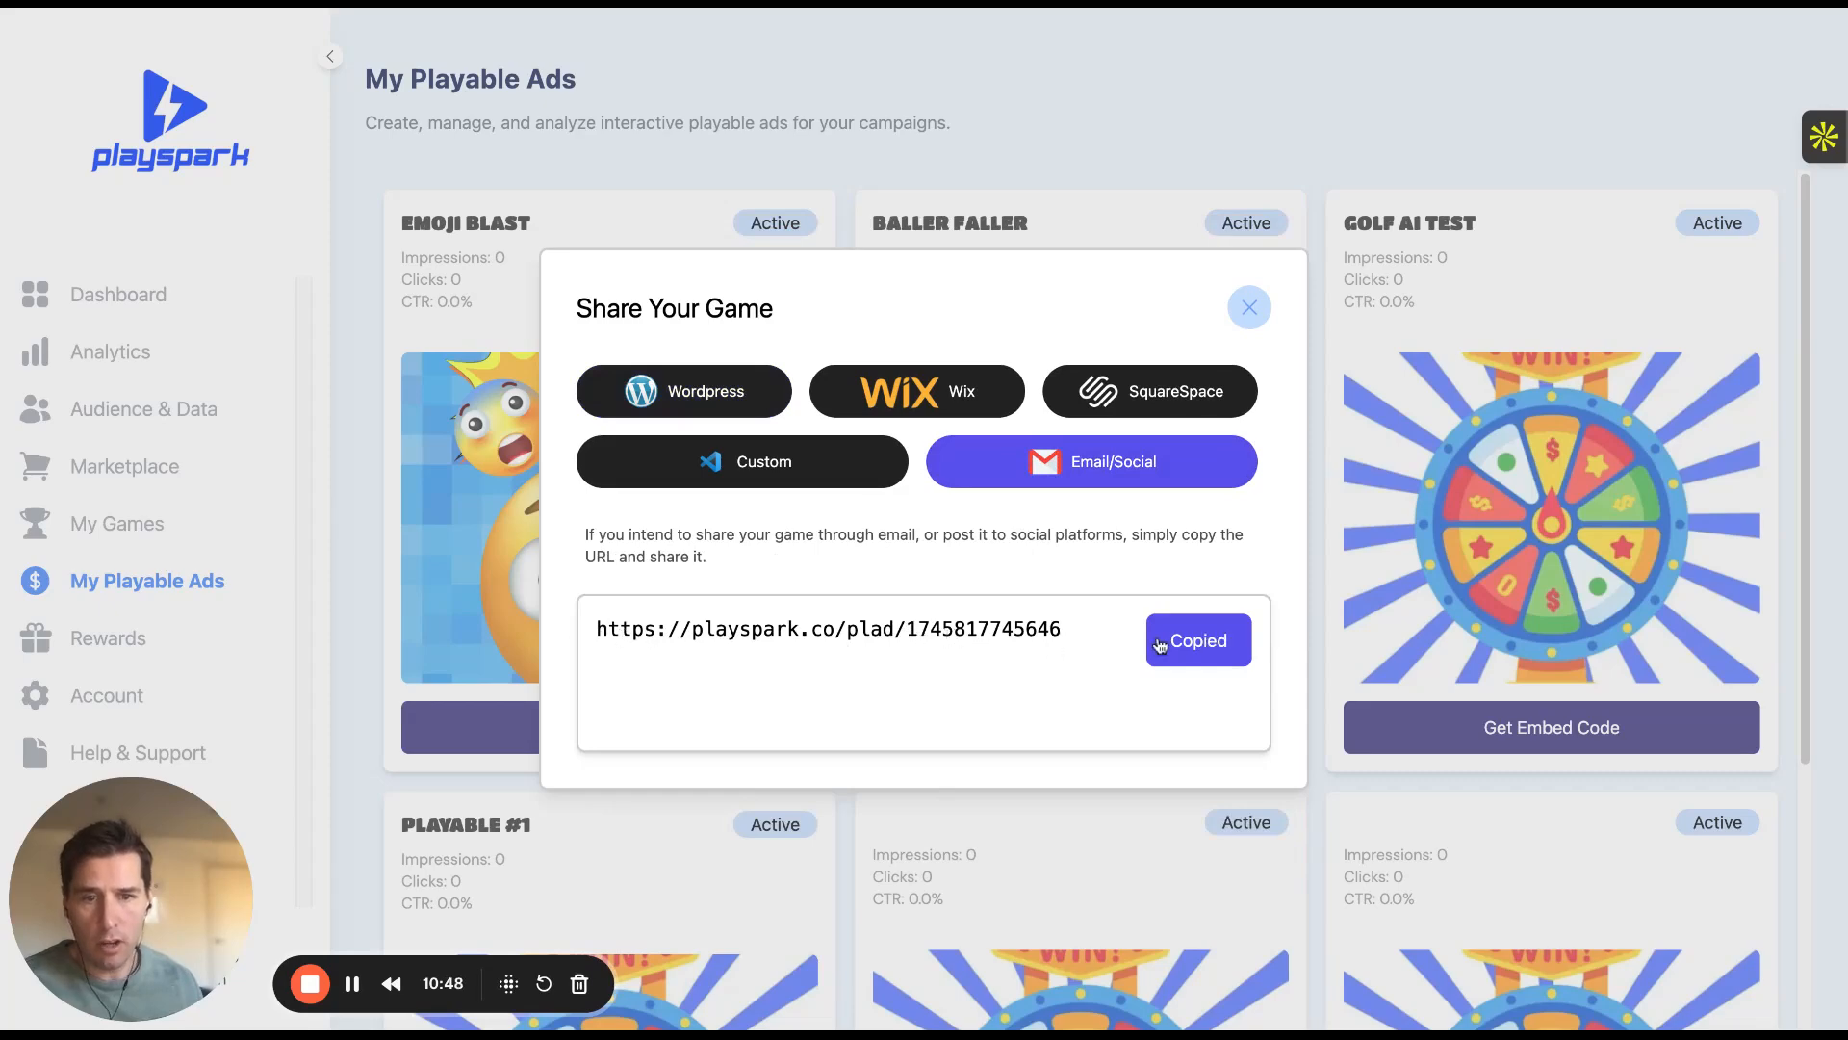